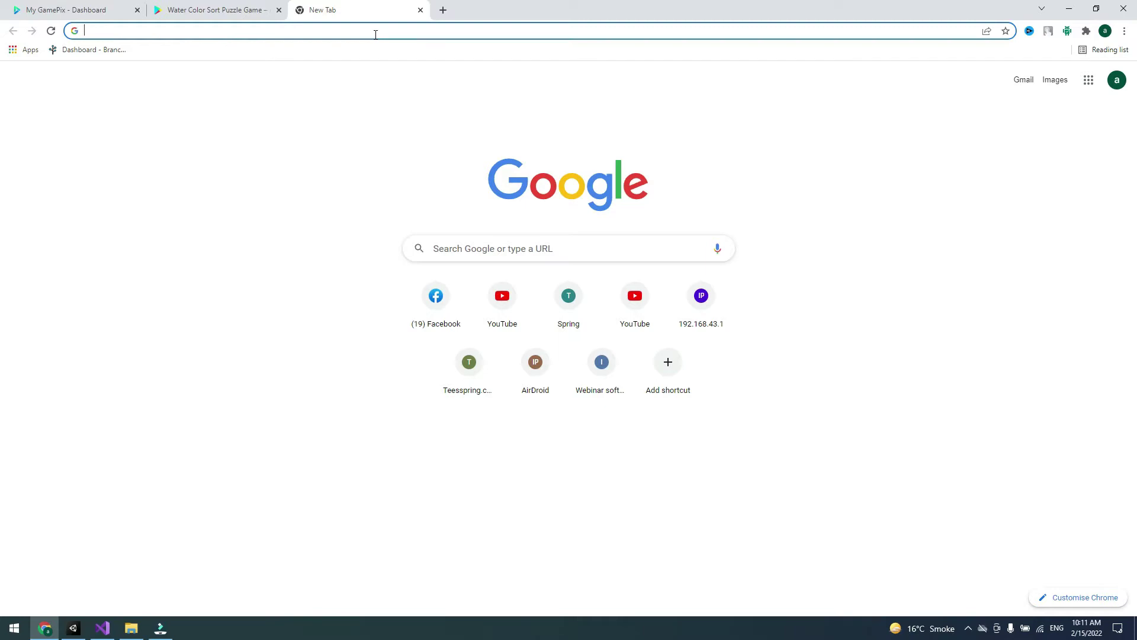
Search the web for developer.gamepix and open the GamePix premium HTML5 games platform site
type("deve")
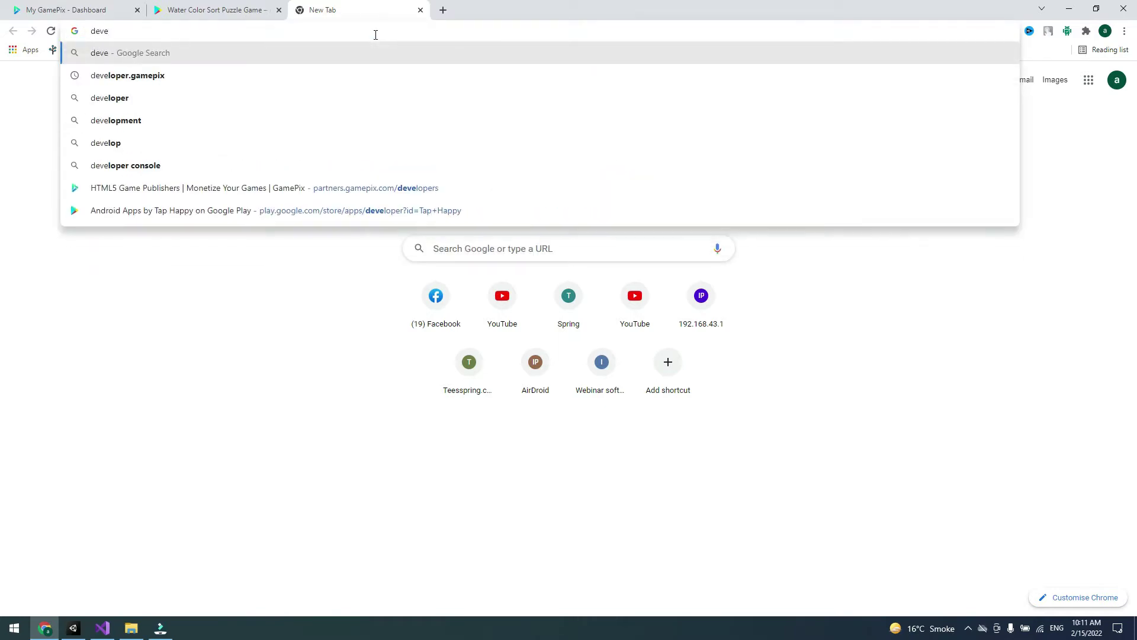
key("Down")
key("Return")
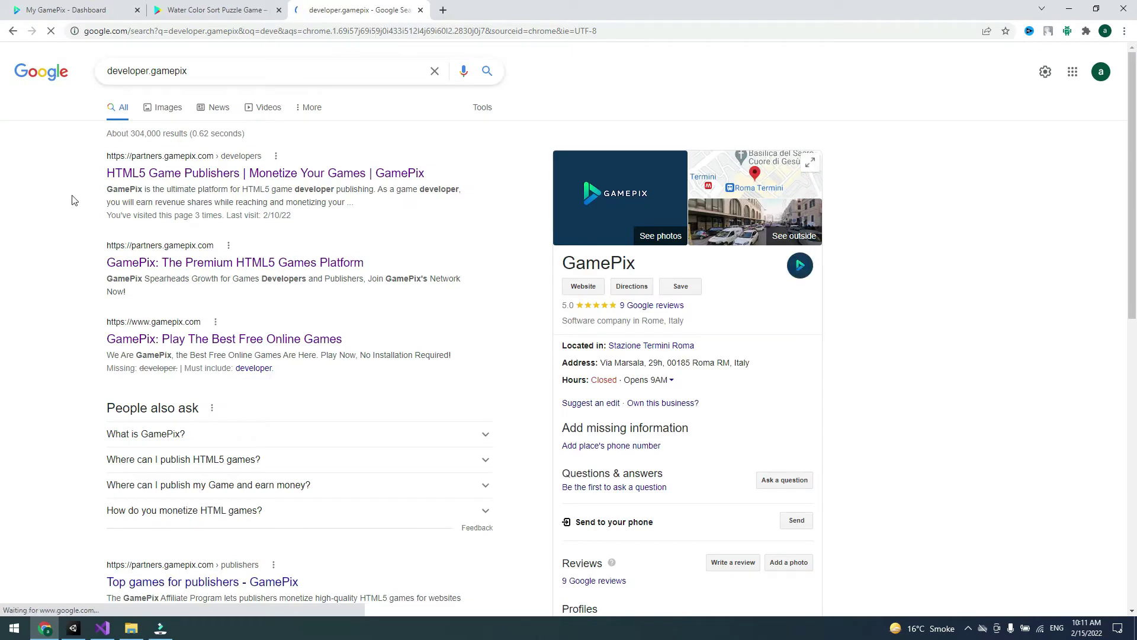
left_click(219, 265)
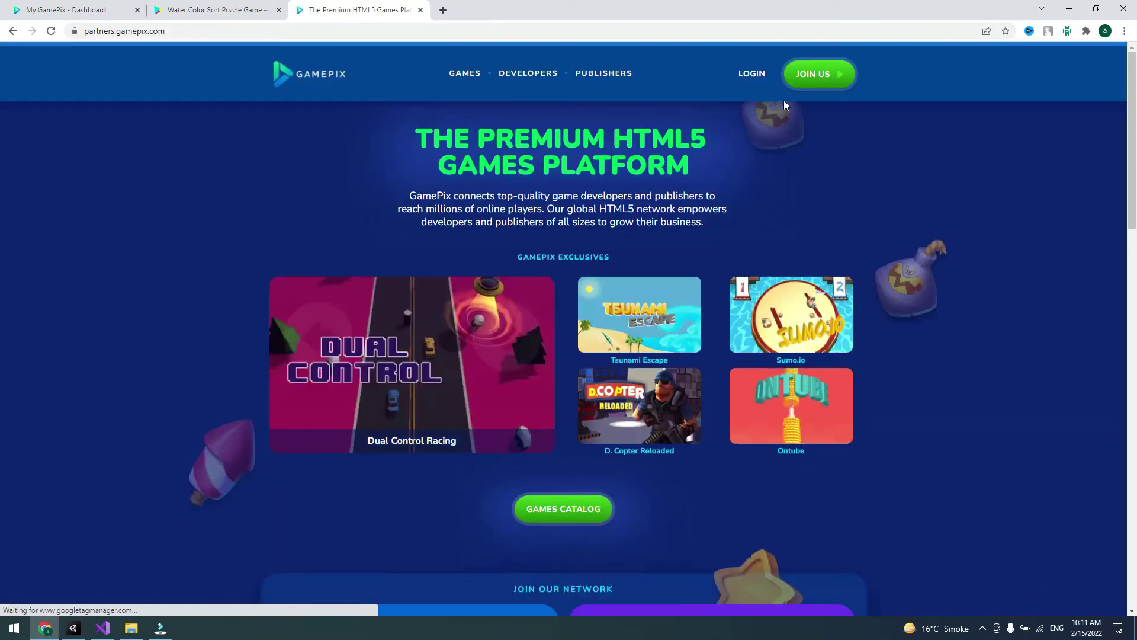
Examine the fields of GamePix's Developer sign-up form, including the country choice, and close the page
left_click(813, 74)
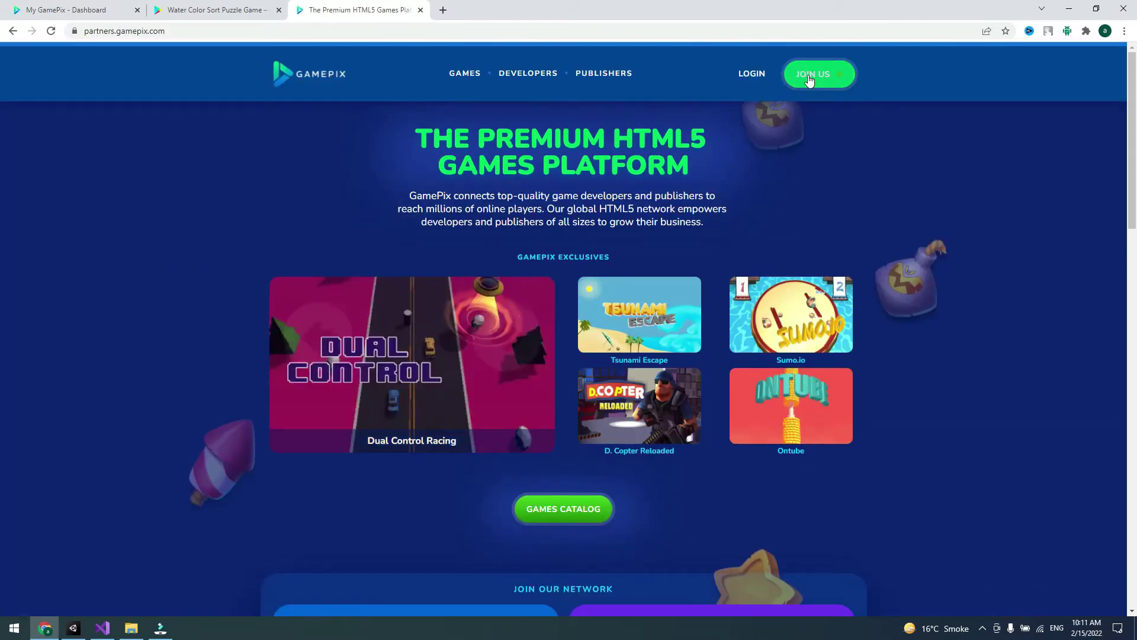
left_click(440, 252)
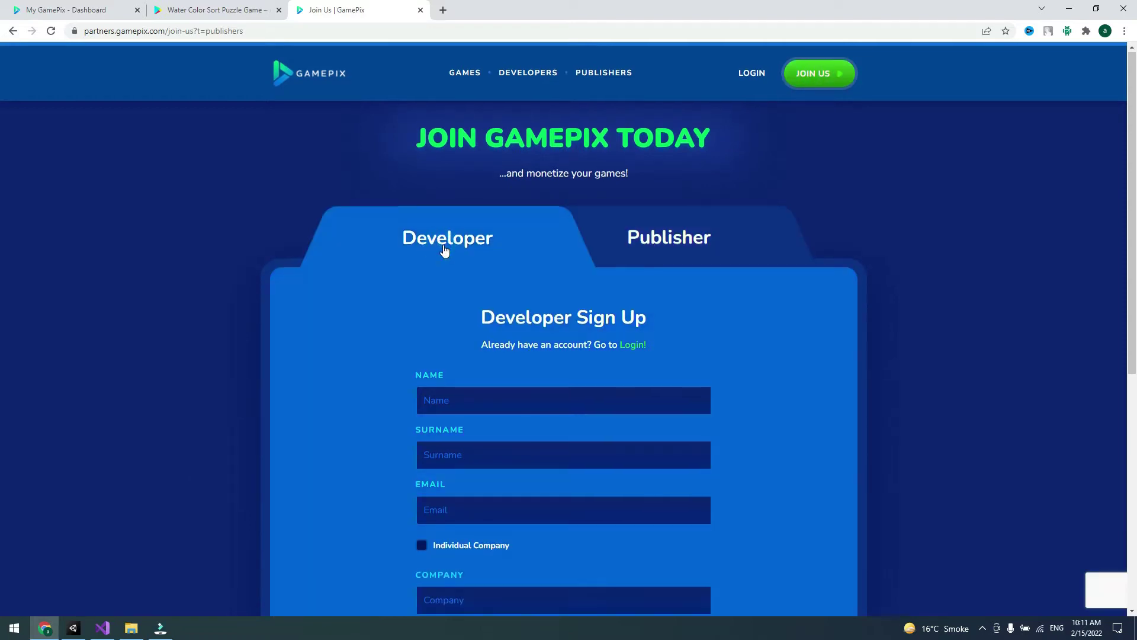
scroll(442, 248, "down", 2)
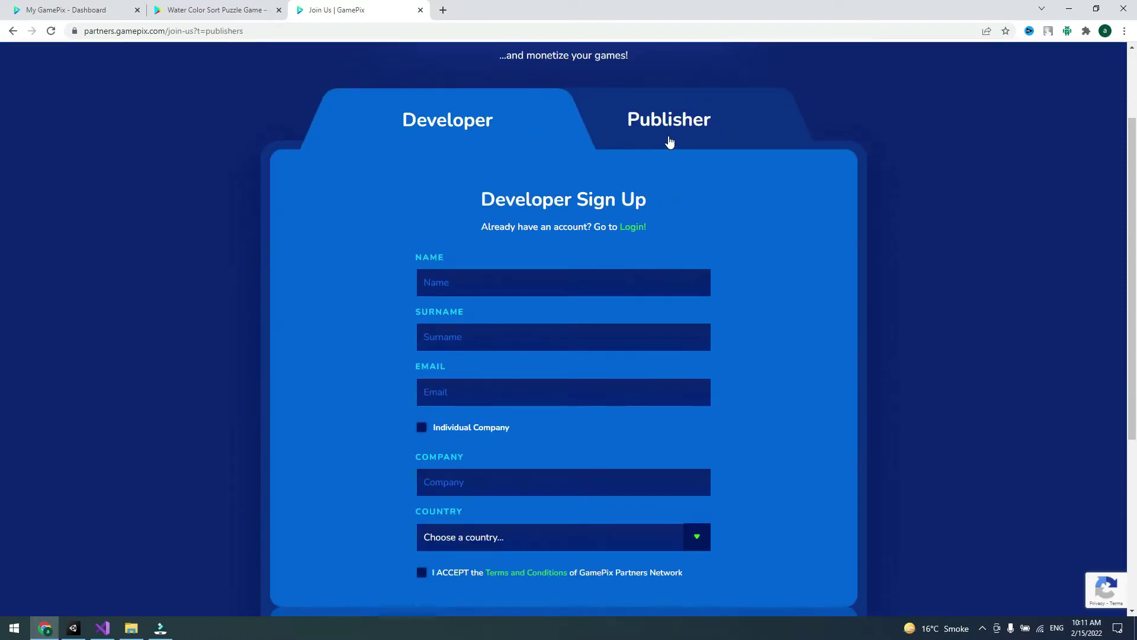
scroll(474, 157, "down", 4)
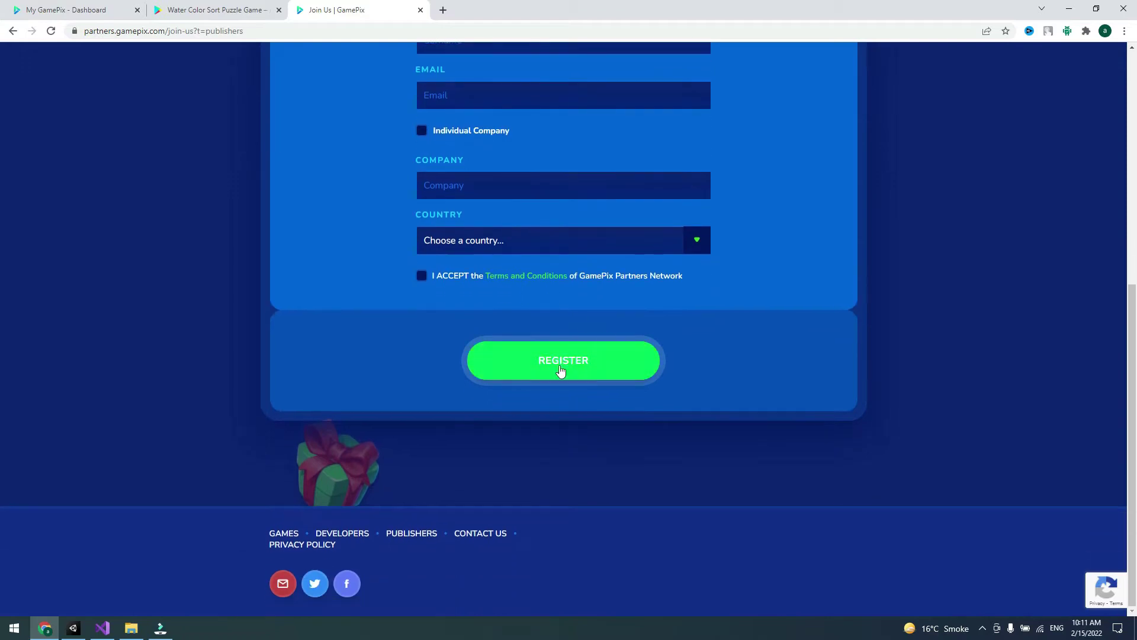
scroll(479, 276, "up", 2)
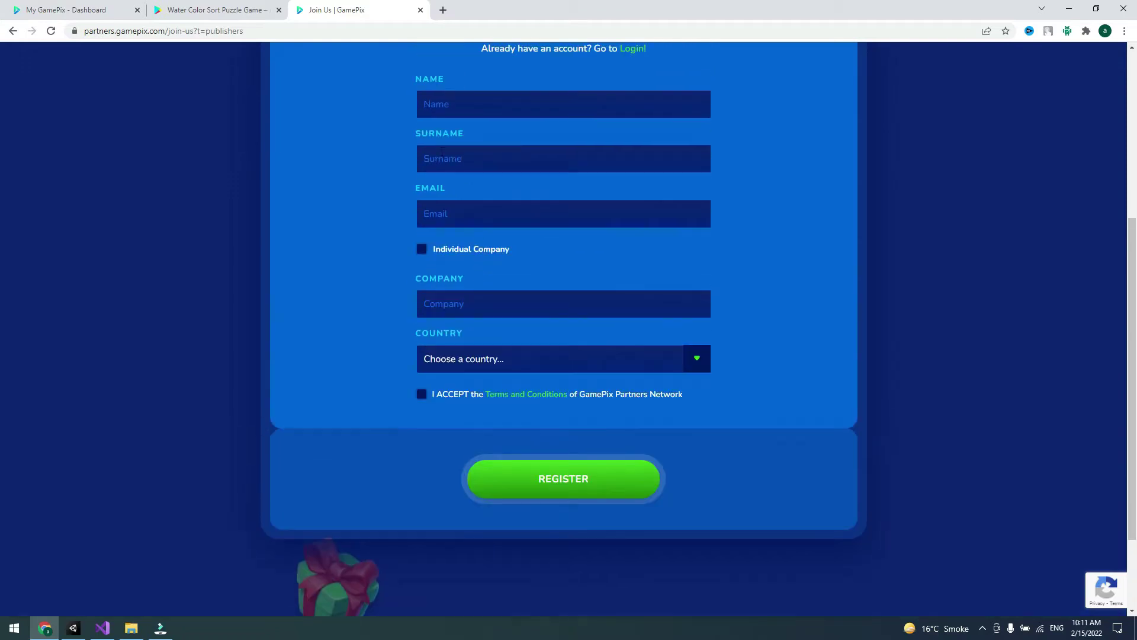
left_click(701, 361)
left_click(701, 361)
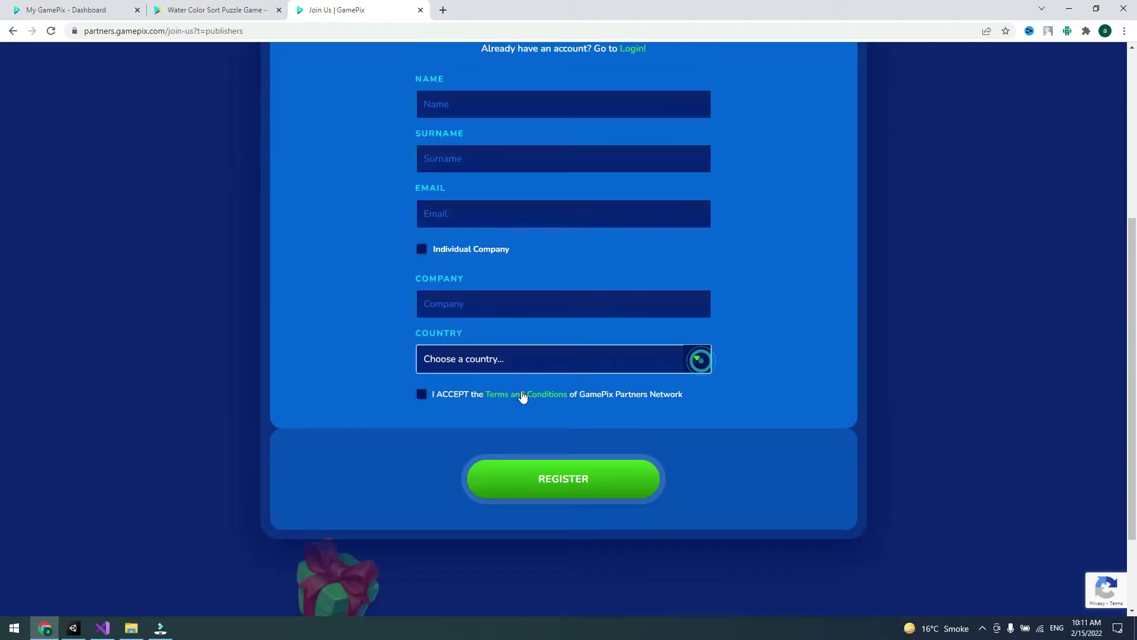
left_click(421, 11)
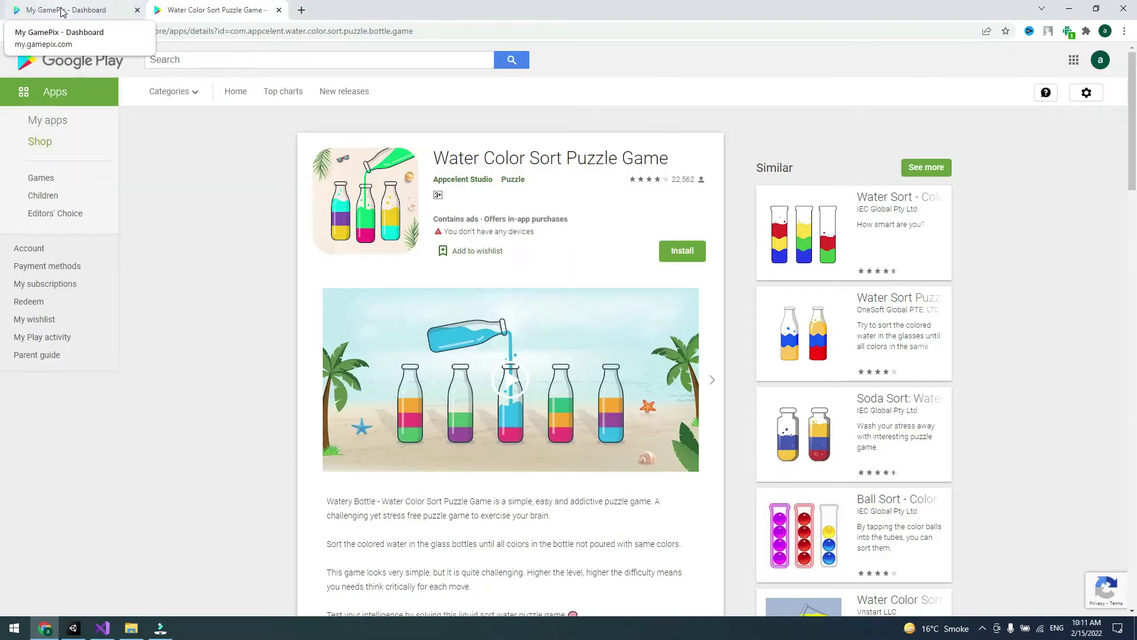
Start a new game on the GamePix dashboard, using the title "Water Color Sort Puzzle Game" copied from its Google Play page
left_click(63, 11)
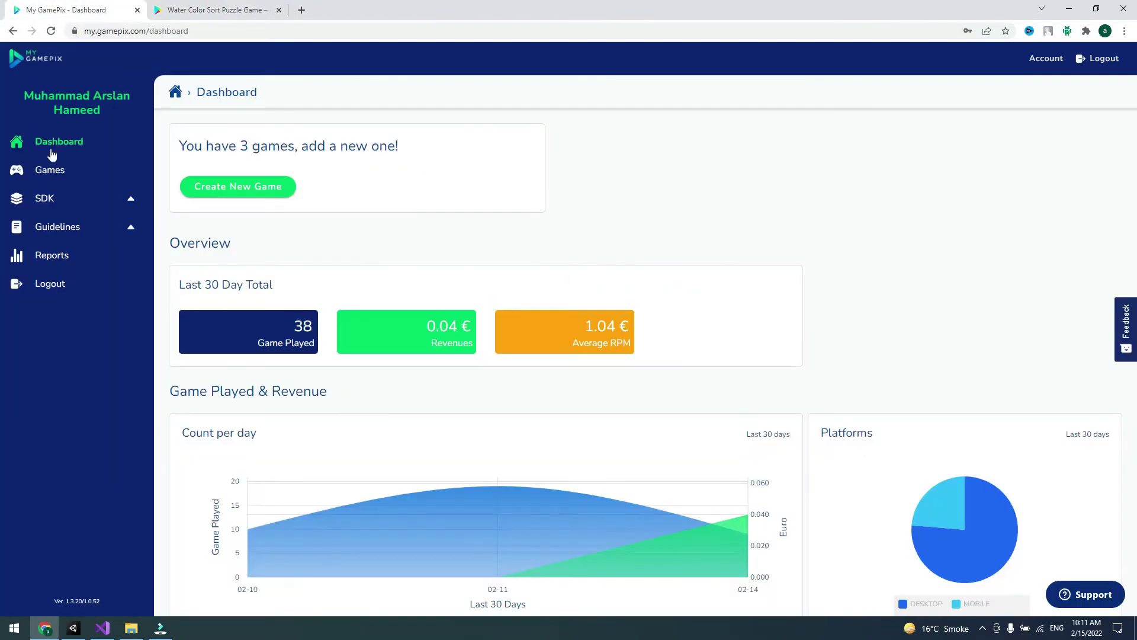
left_click(242, 185)
left_click(219, 8)
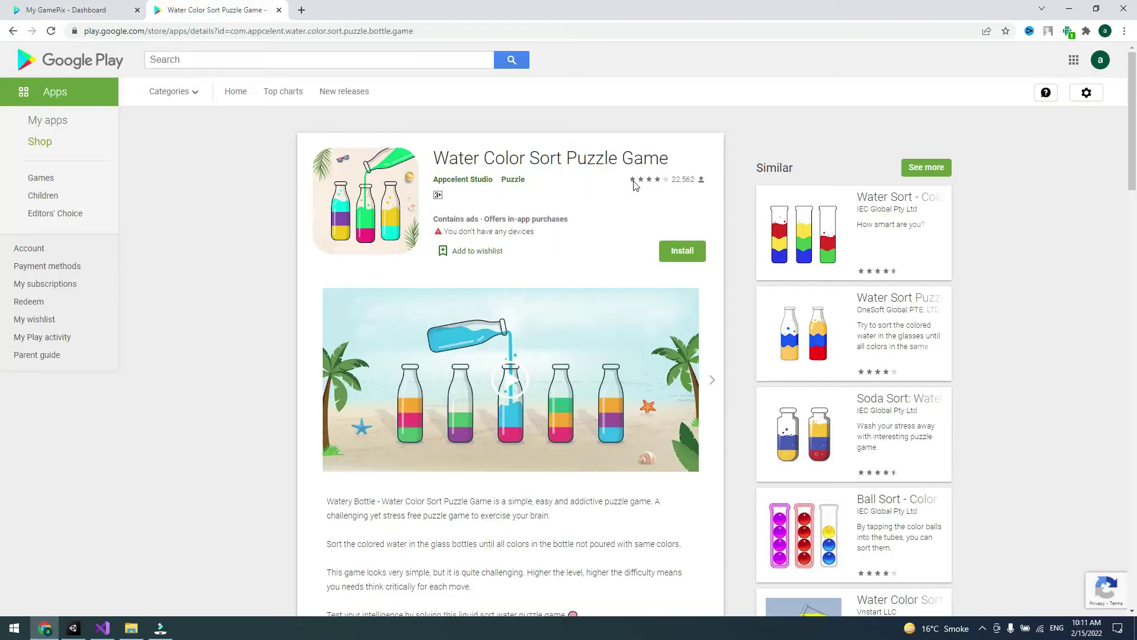
left_click_drag(671, 160, 433, 159)
right_click(483, 163)
left_click(509, 173)
left_click(65, 9)
right_click(453, 233)
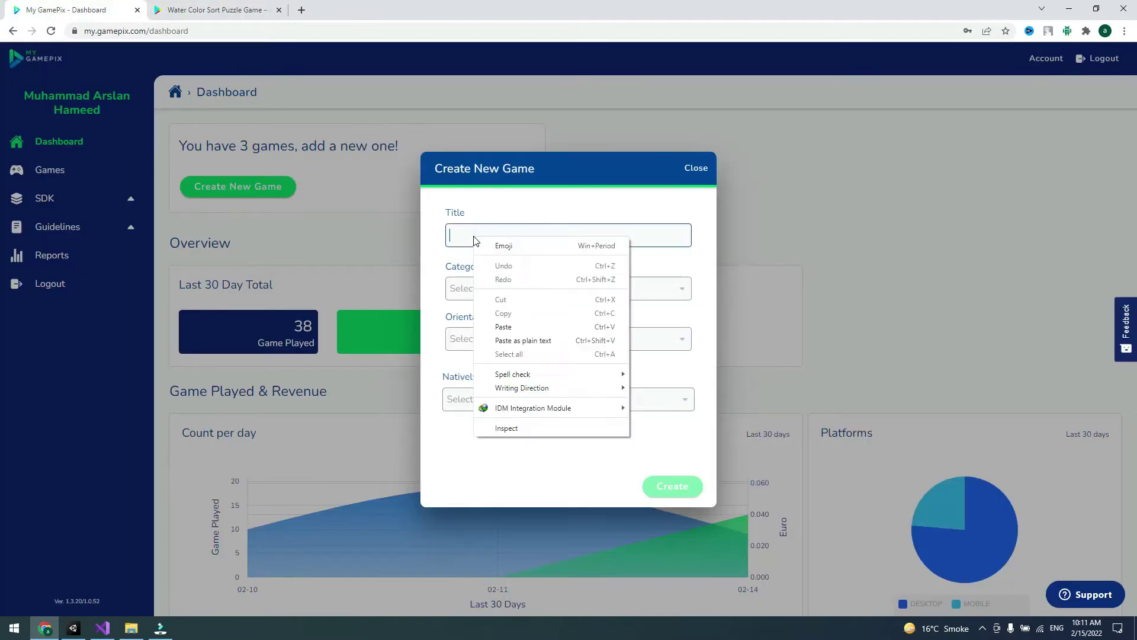
left_click(520, 315)
Set the new game's category to Strategy and its orientation to Portrait
left_click(633, 289)
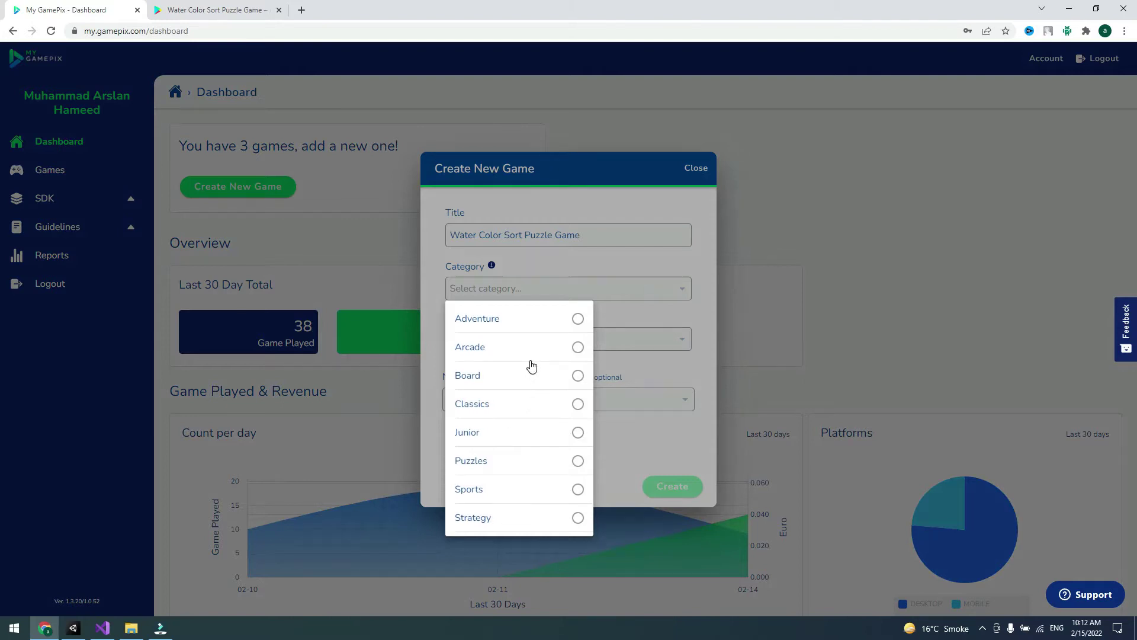
left_click(578, 516)
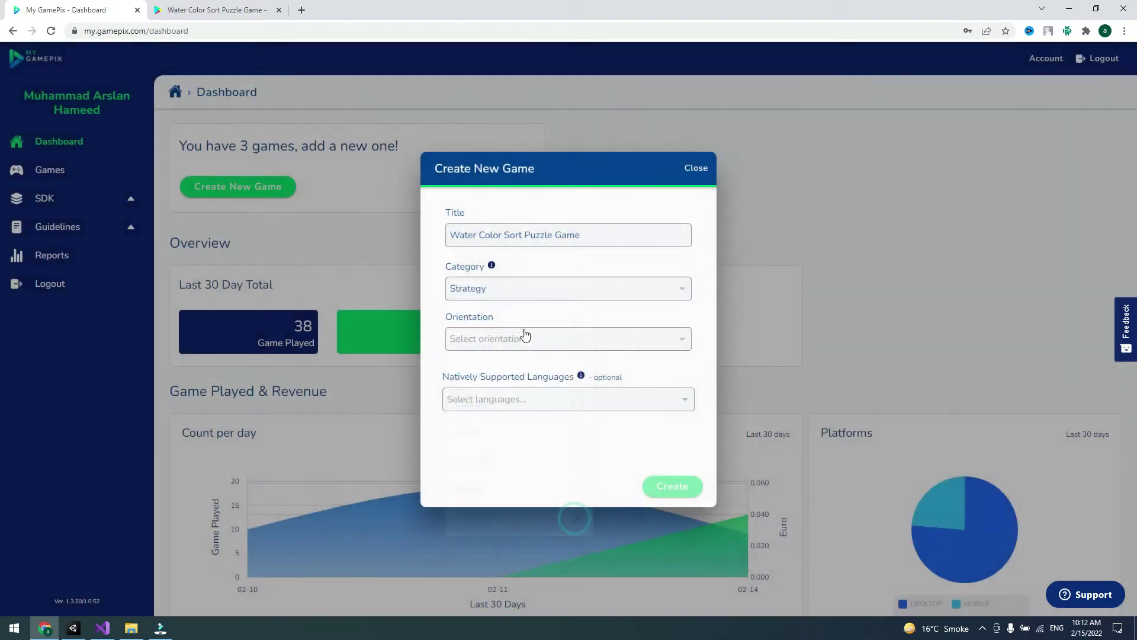
left_click(613, 342)
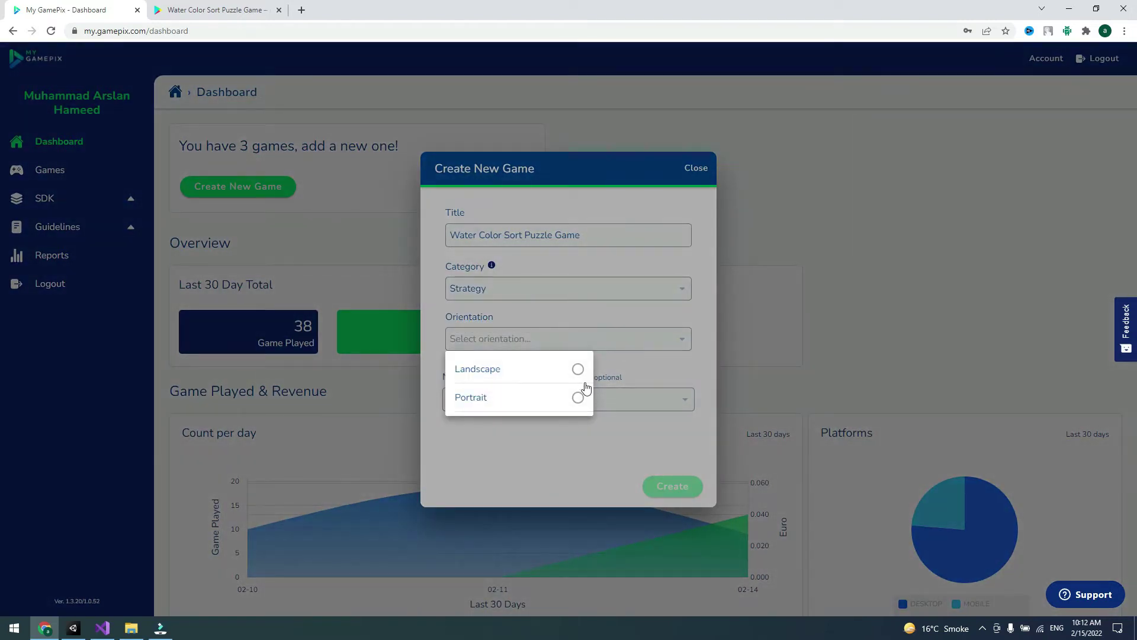
left_click(577, 398)
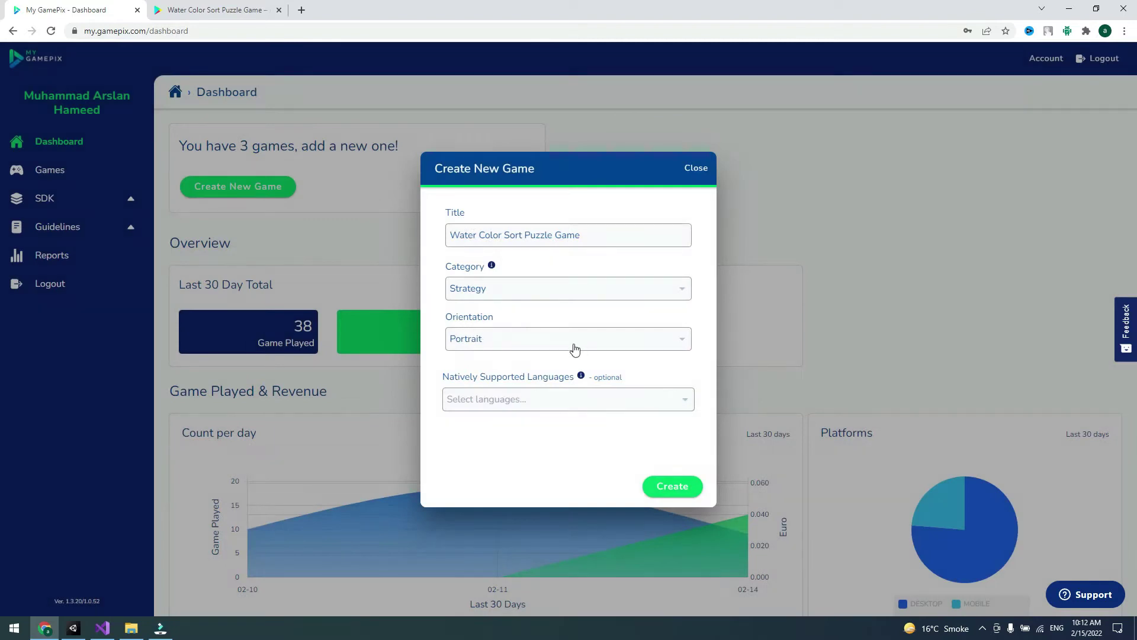
Choose English as the natively supported language and create the game
left_click(685, 400)
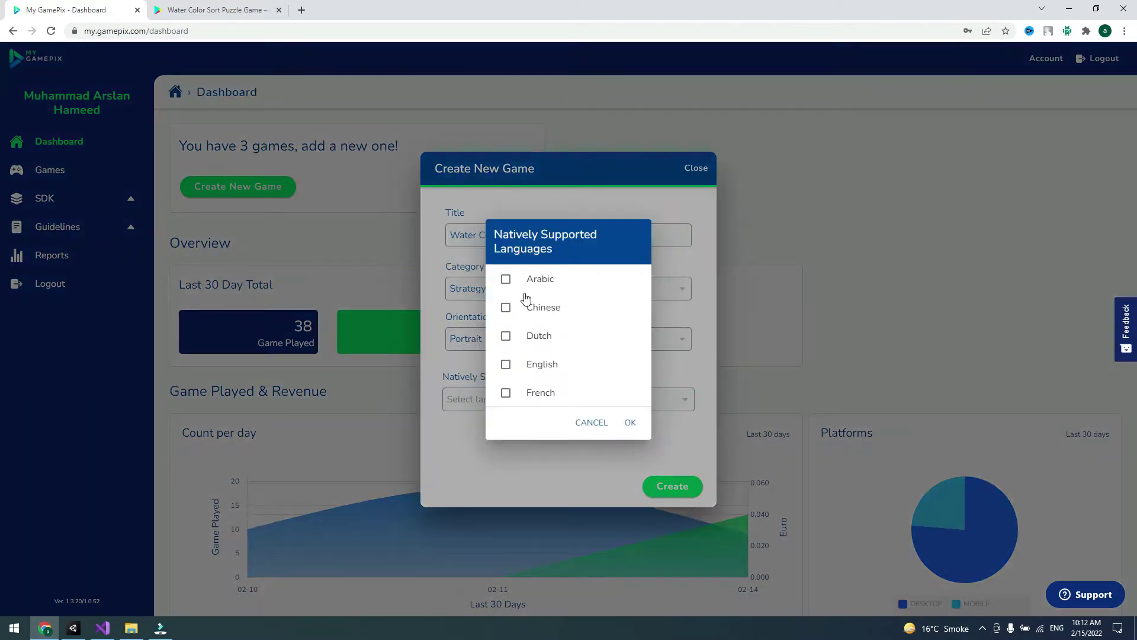
left_click(506, 365)
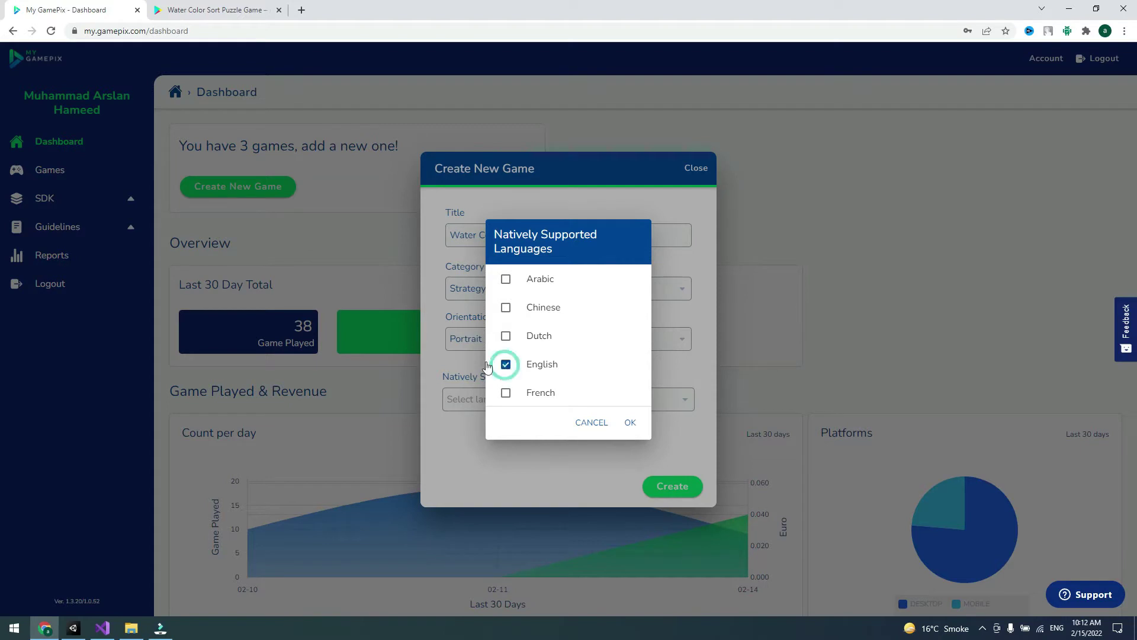
left_click(630, 422)
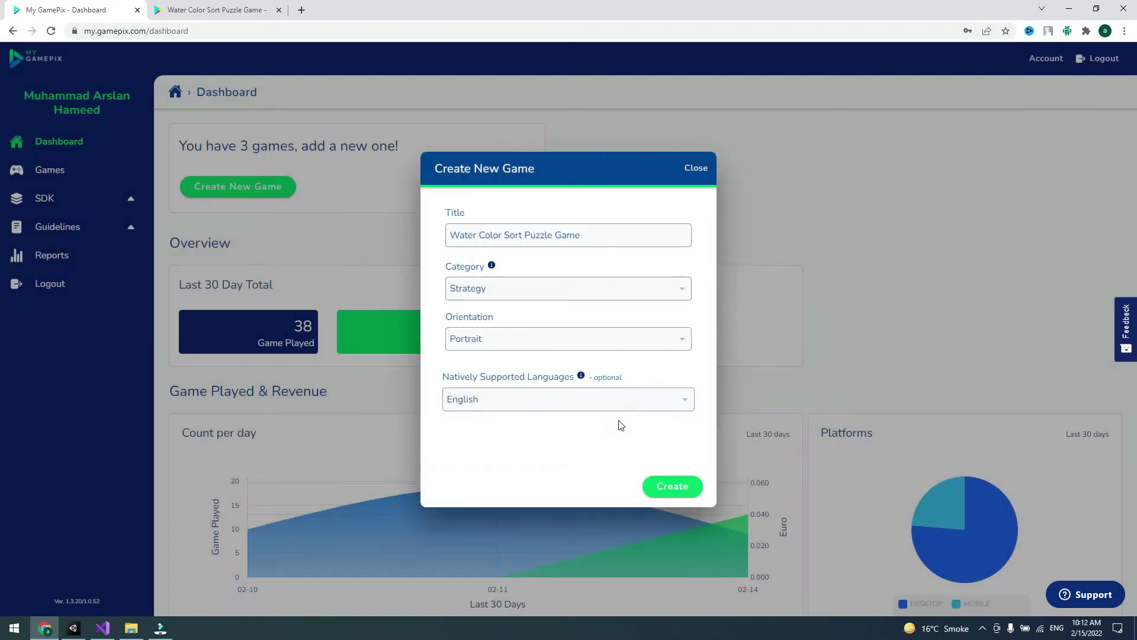
left_click(666, 493)
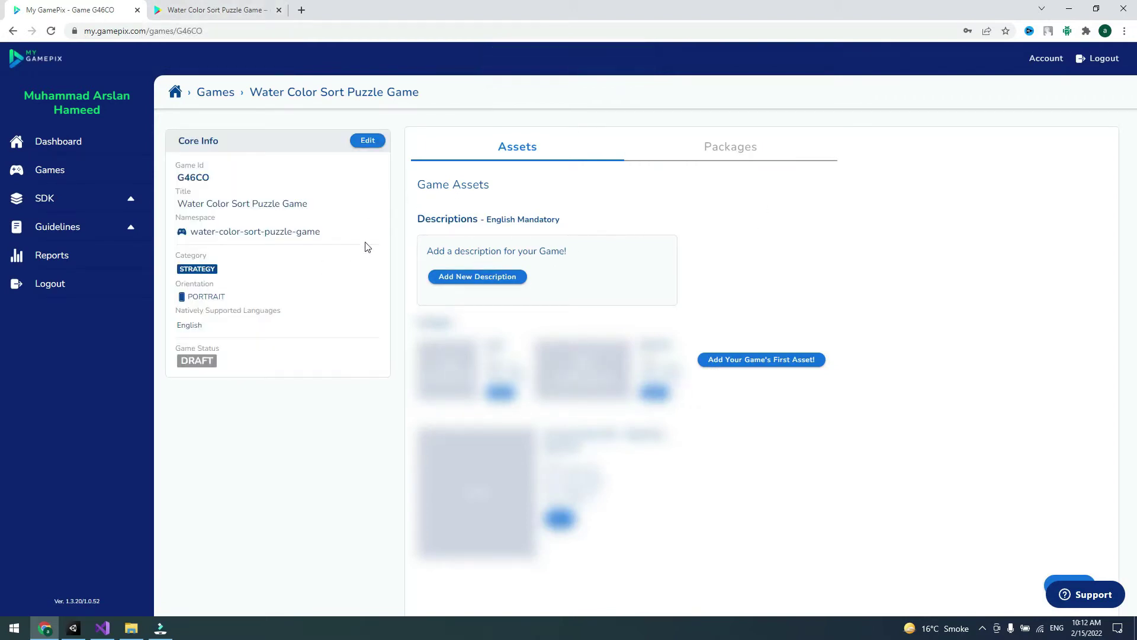
Start a new English description and copy the Google Play text from "Watery Bottle" through the end of the How To Play list
left_click(466, 278)
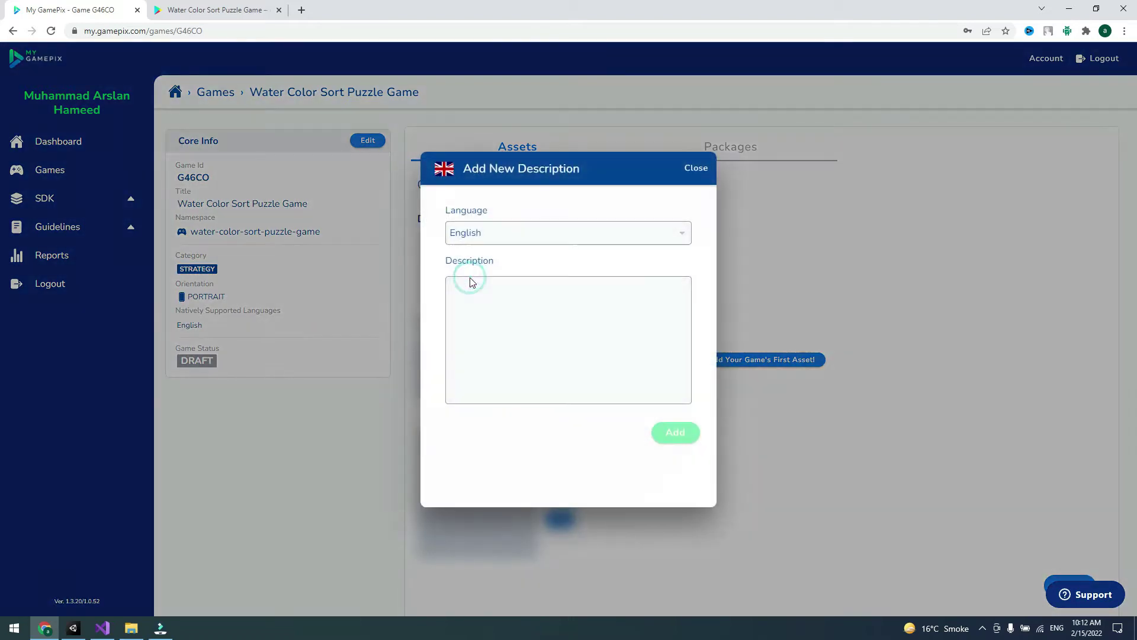
left_click(213, 9)
scroll(463, 390, "down", 4)
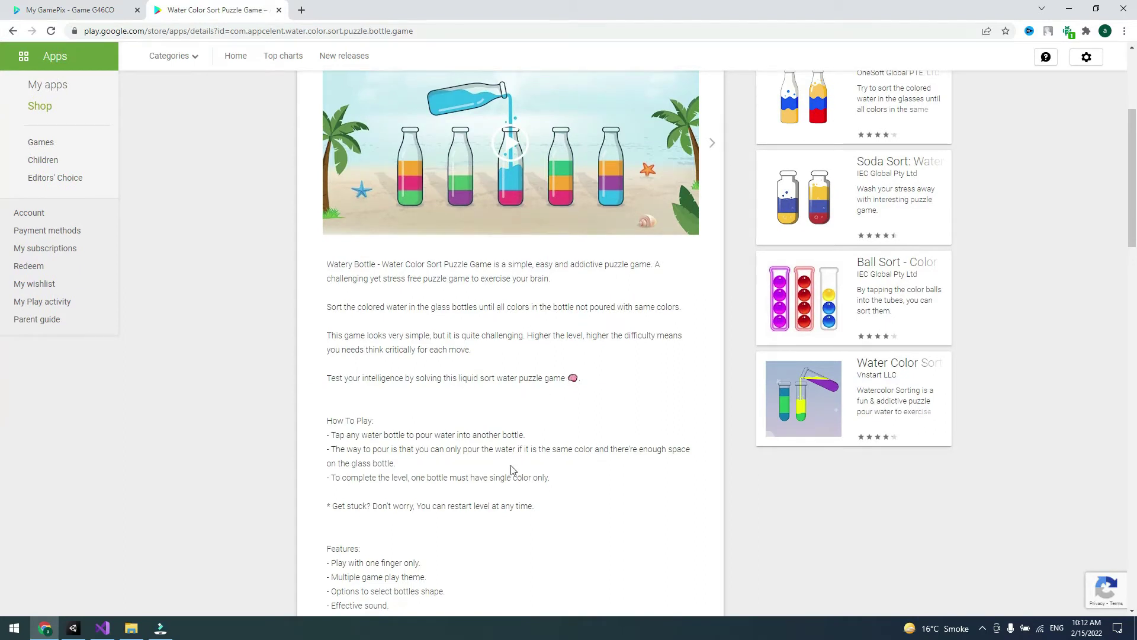
left_click_drag(551, 478, 324, 275)
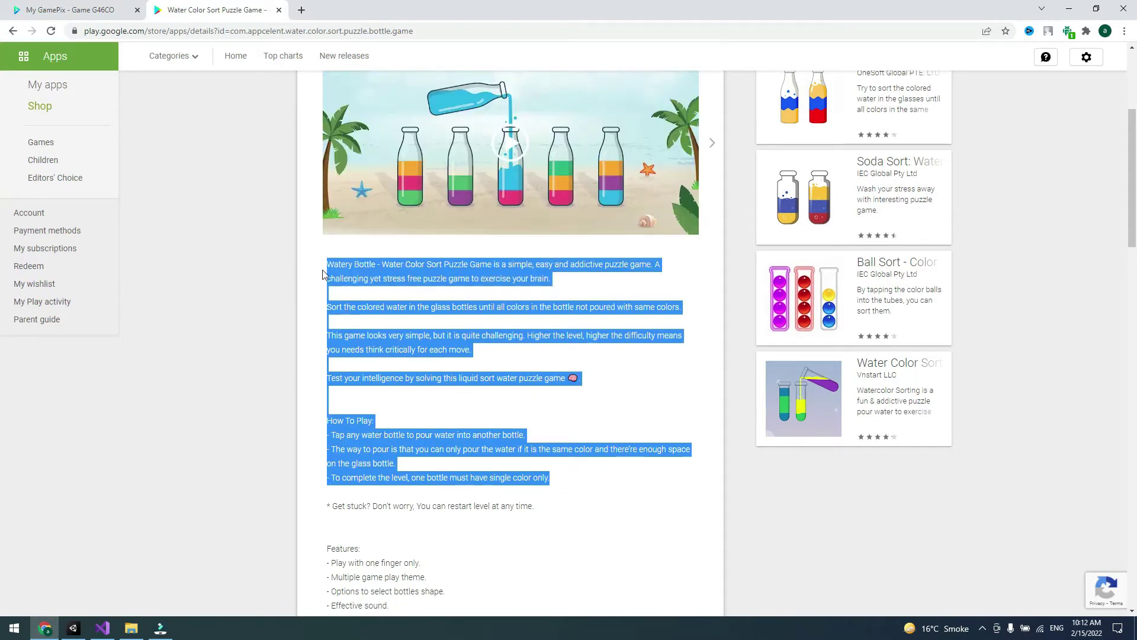
right_click(356, 266)
left_click(370, 279)
Paste the copied Google Play text into the game's English description and add it
left_click(89, 10)
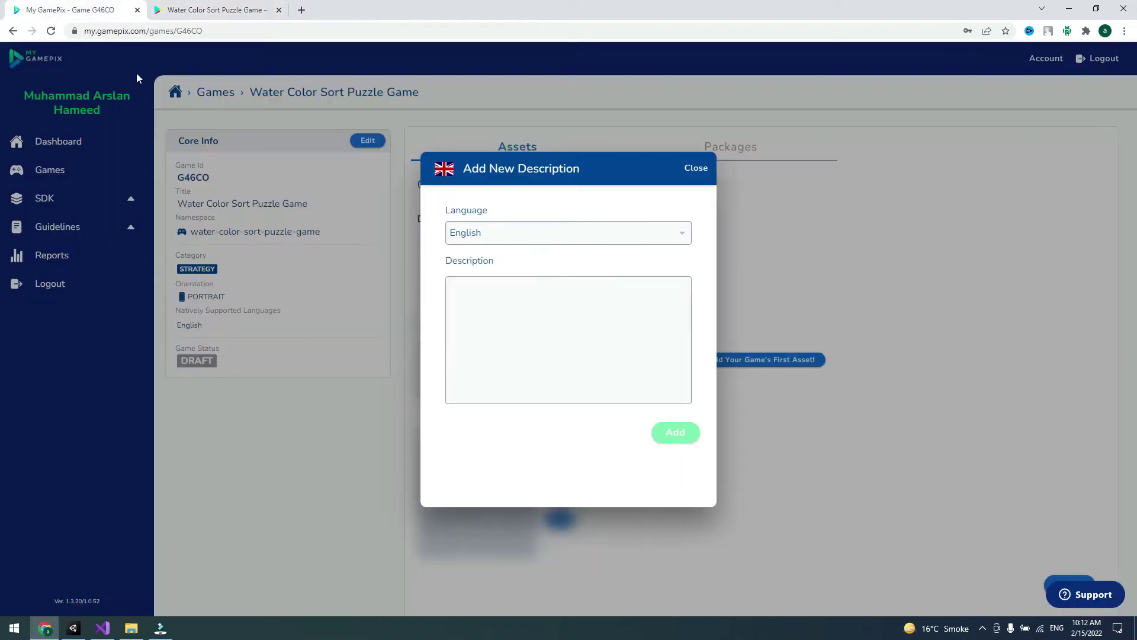
right_click(482, 301)
left_click(522, 388)
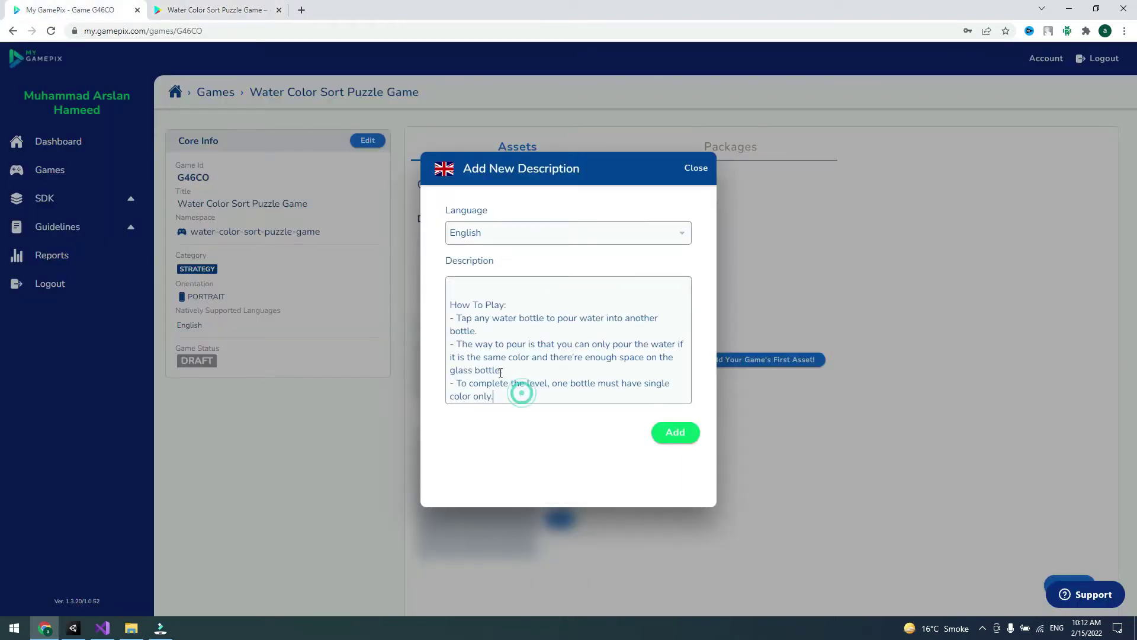
scroll(485, 318, "up", 3)
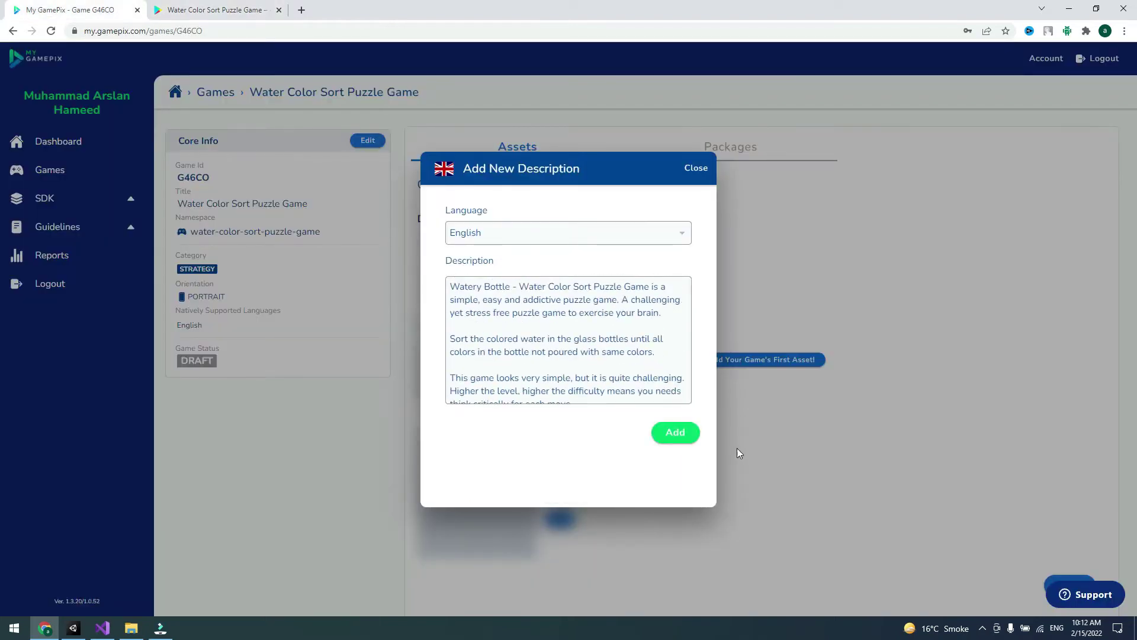
left_click(675, 433)
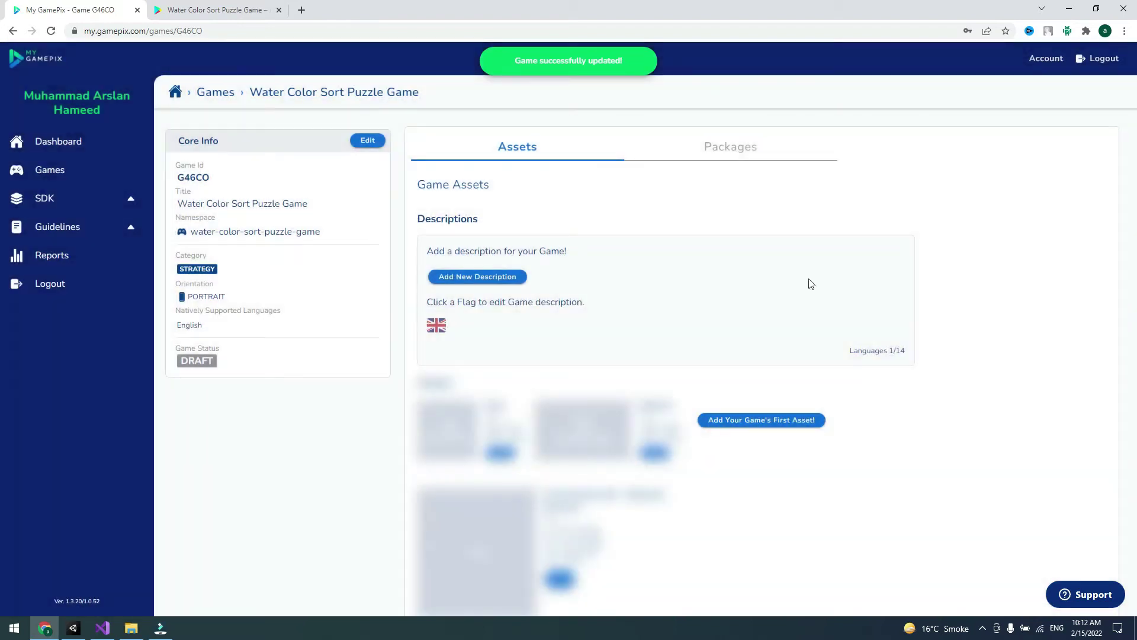
Start adding game assets and upload water.sort.puz.liquid.color.puzzle.sorting.game.jpg from the watersort game folder in Downloads as the icon
scroll(612, 284, "down", 1)
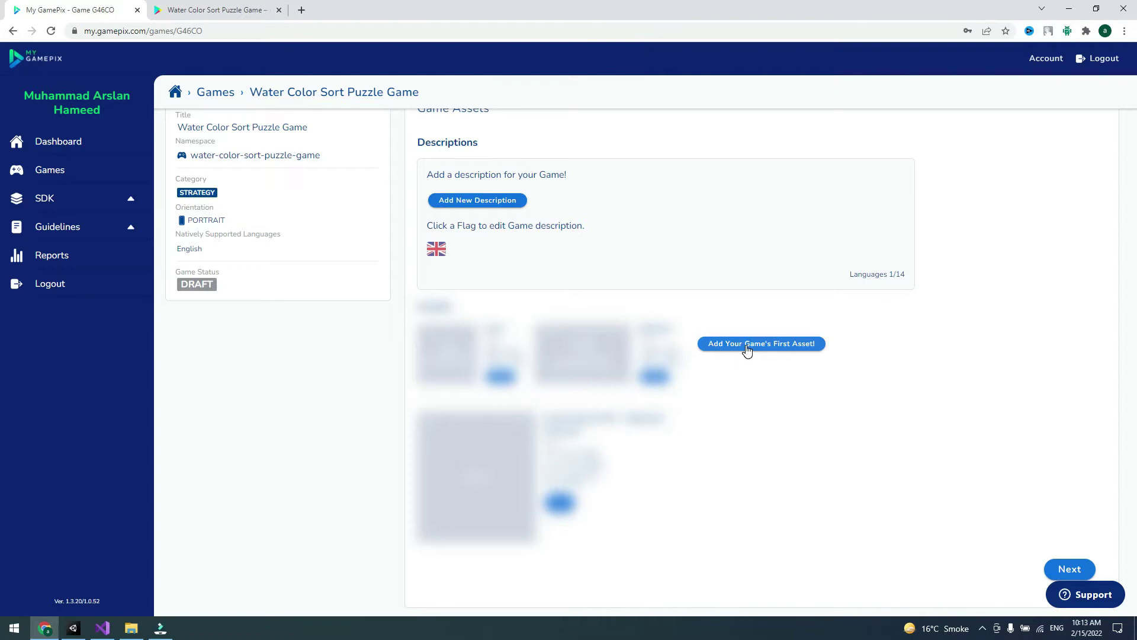
left_click(748, 348)
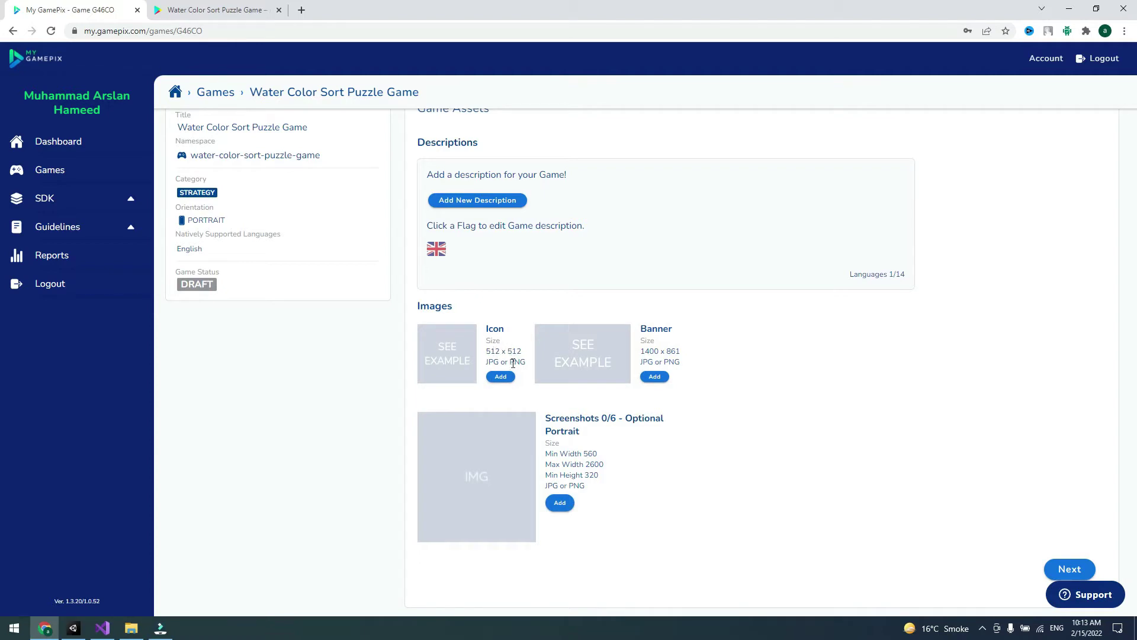
left_click(501, 378)
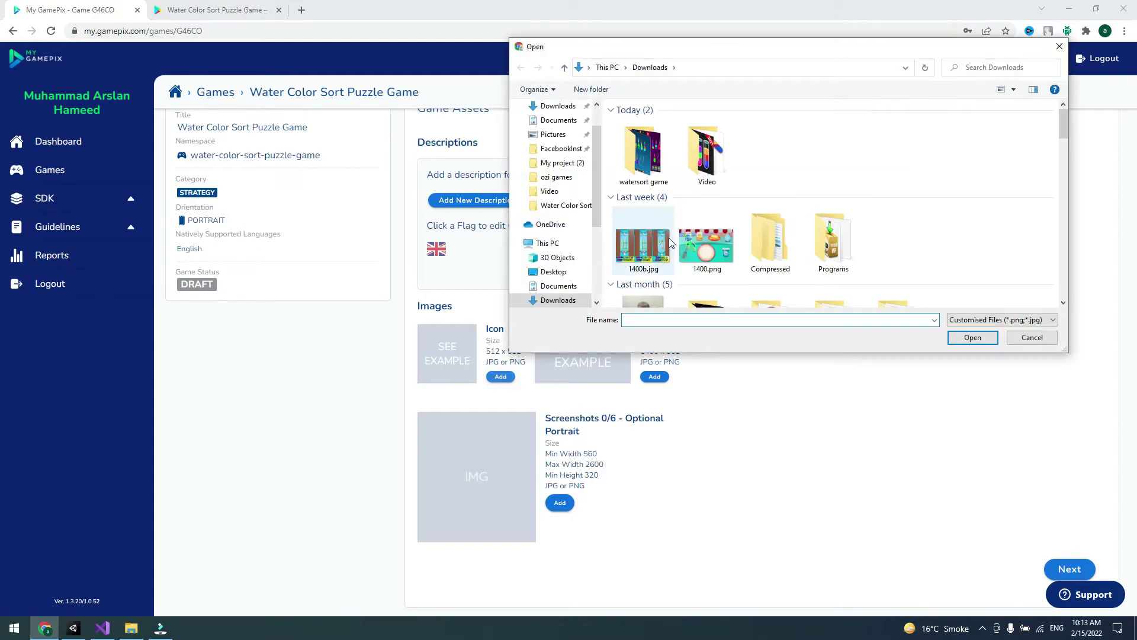
double_click(644, 151)
left_click(969, 142)
left_click(972, 337)
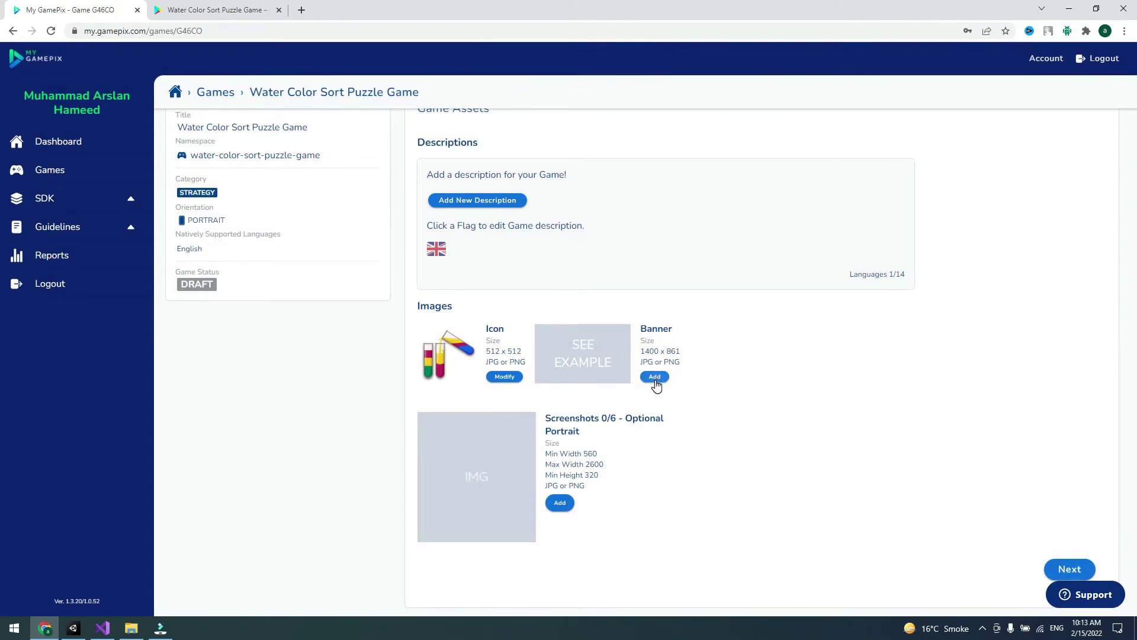
Upload 1400.jpg from the watersort game folder as the game's banner
left_click(654, 377)
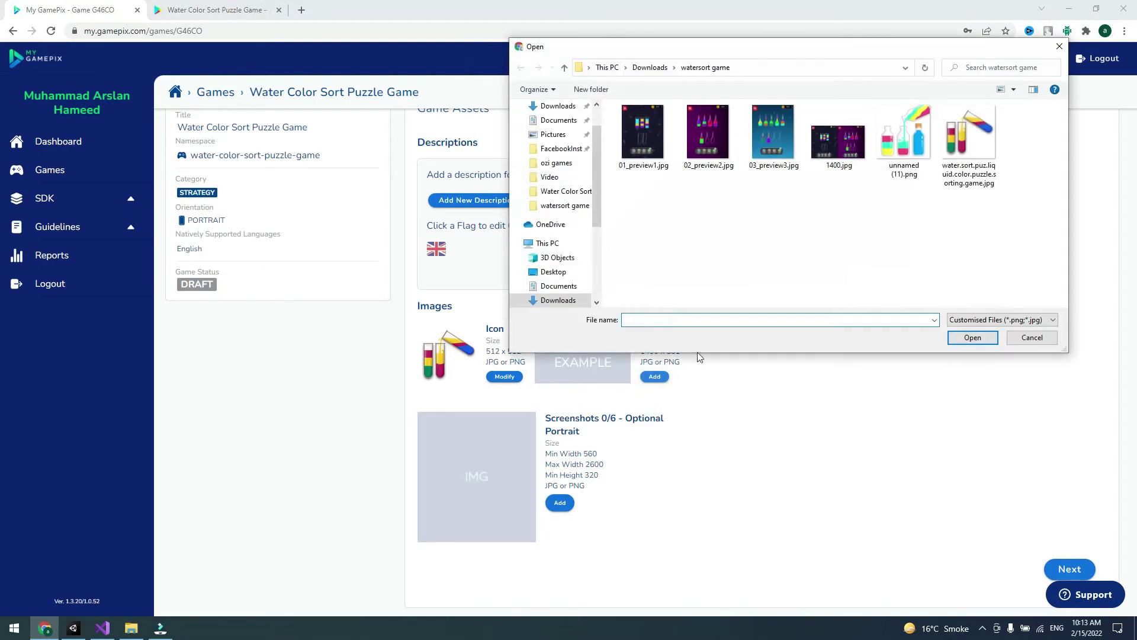
left_click(833, 164)
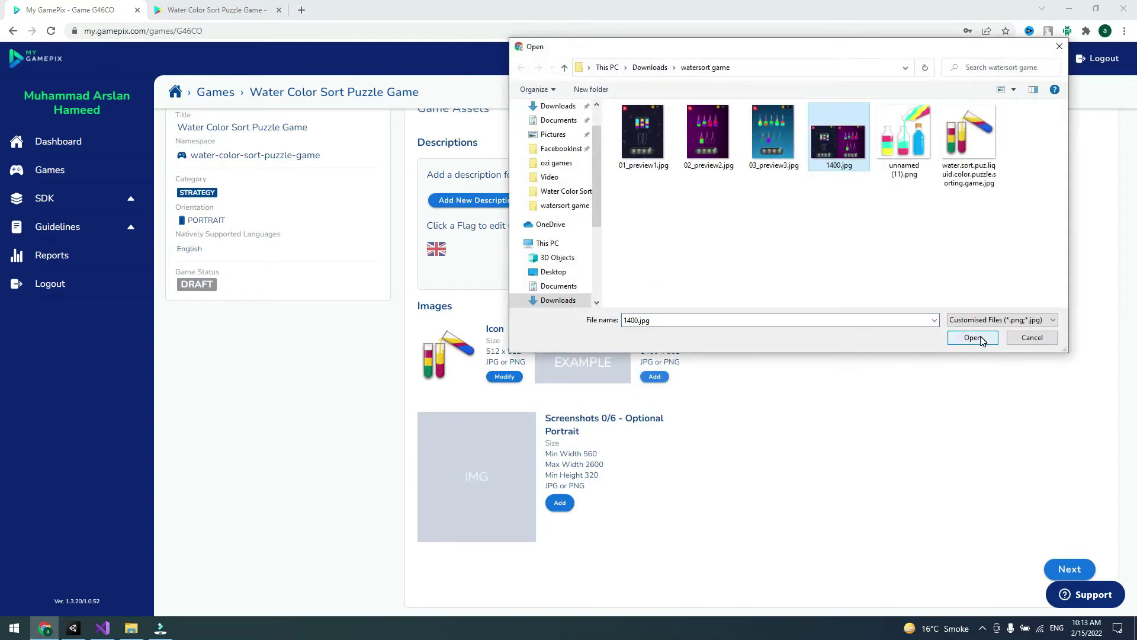
left_click(973, 338)
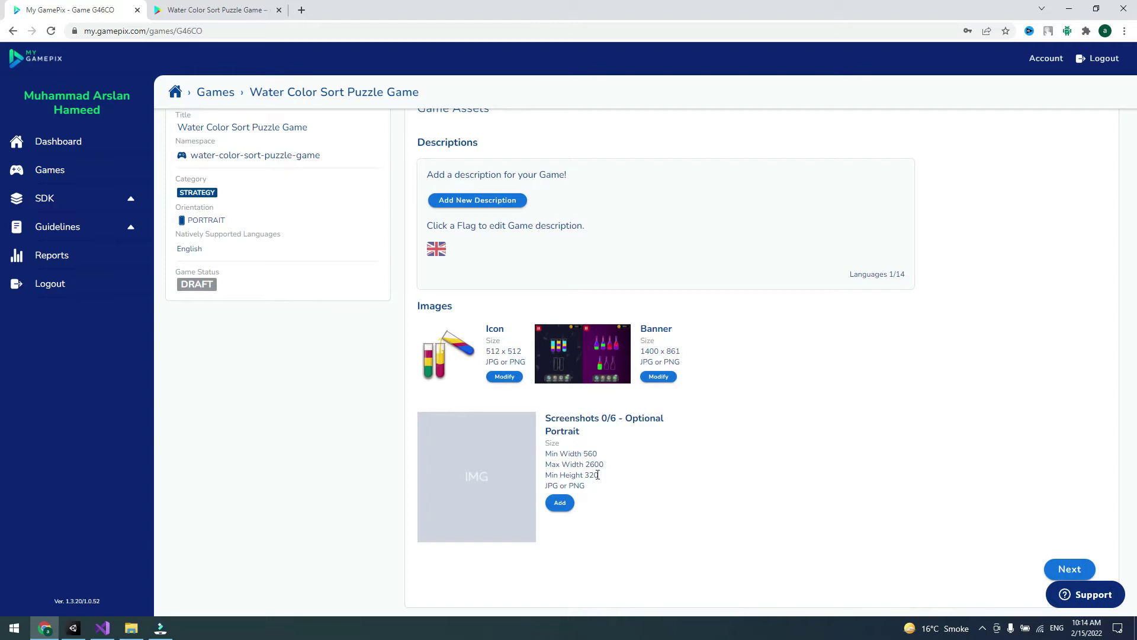
Upload 01_preview1.jpg, 02_preview2.jpg and 03_preview3.jpg from the watersort game folder as the game's portrait screenshots
left_click(560, 503)
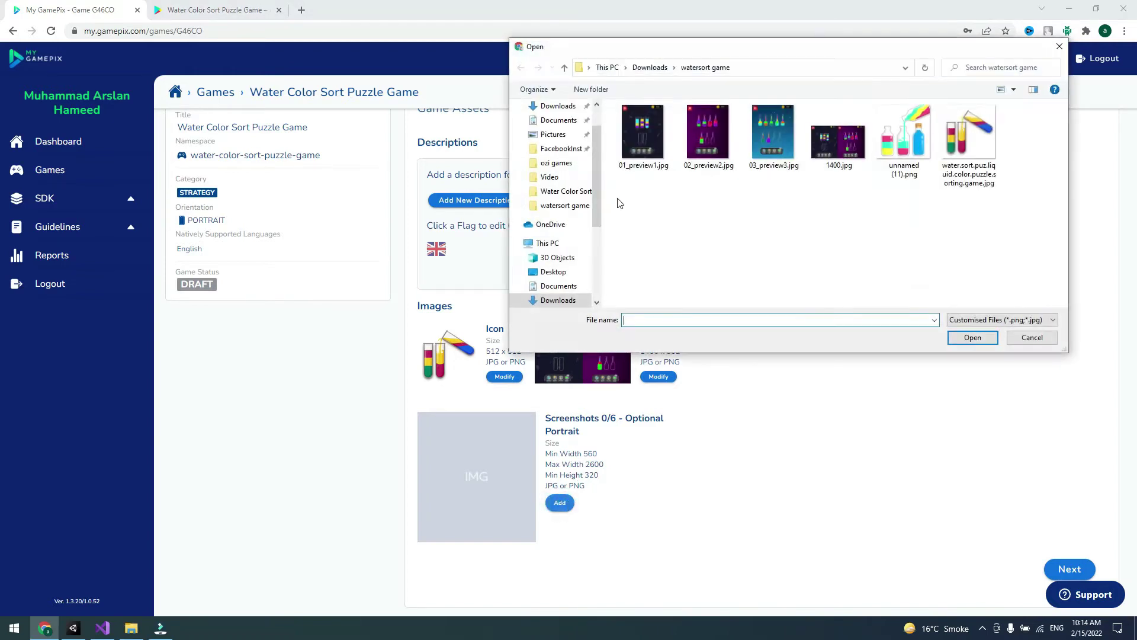
left_click(639, 138)
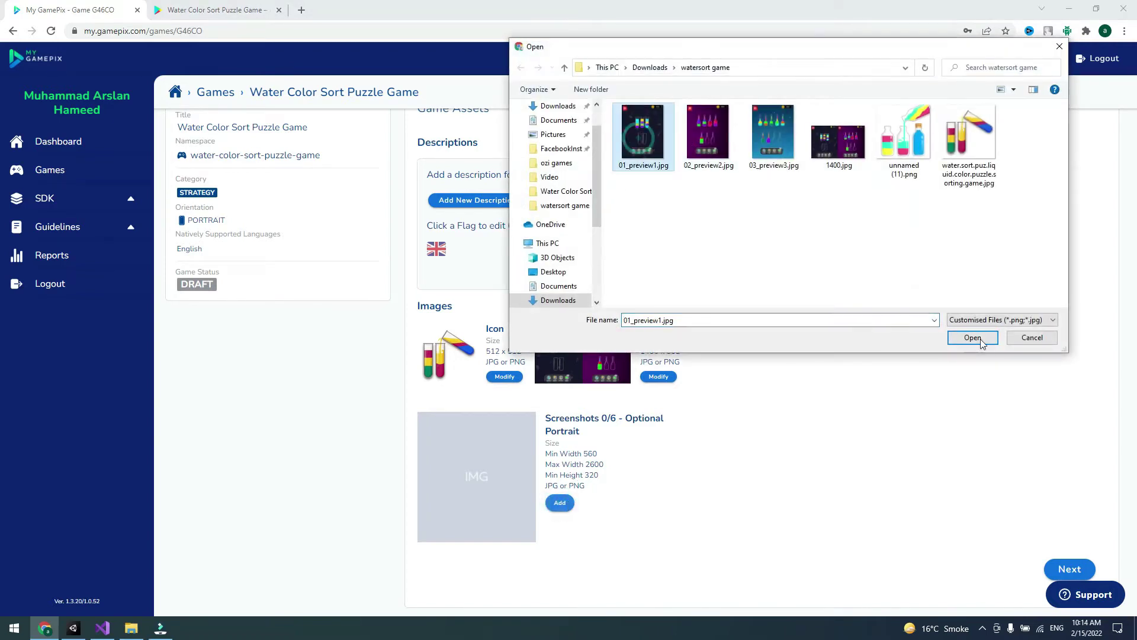
left_click(973, 337)
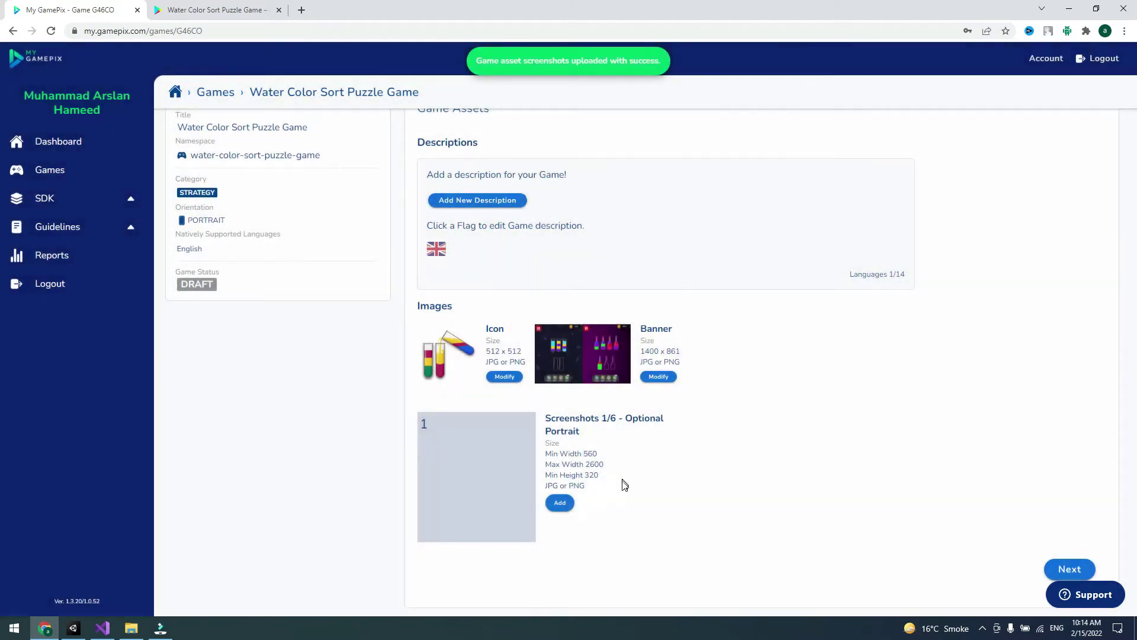
left_click(564, 505)
left_click(708, 133)
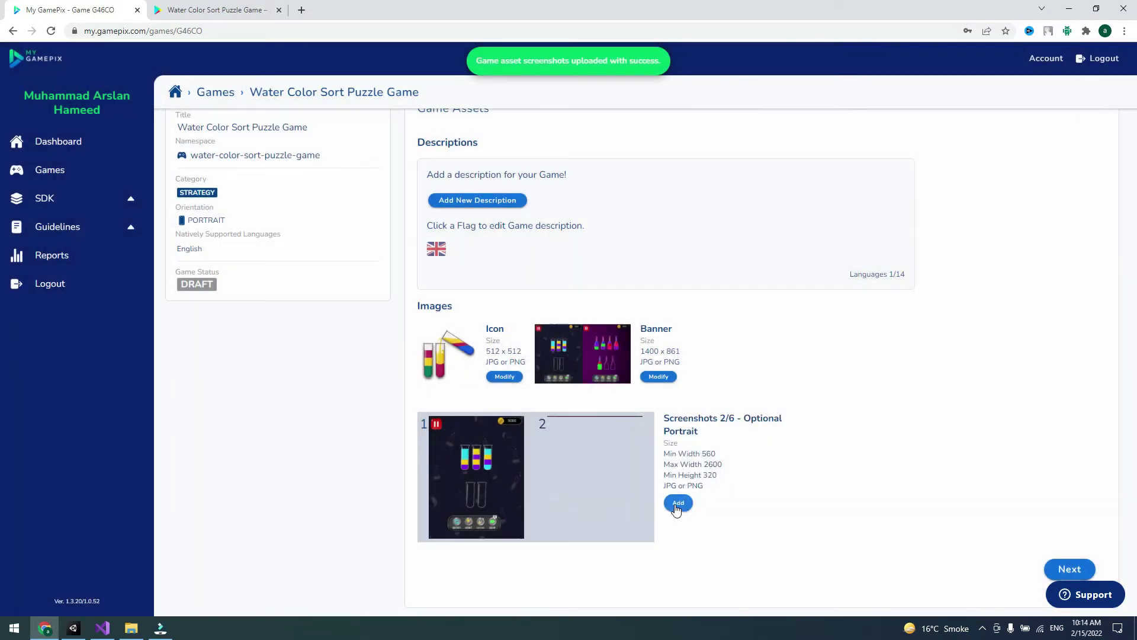
left_click(666, 503)
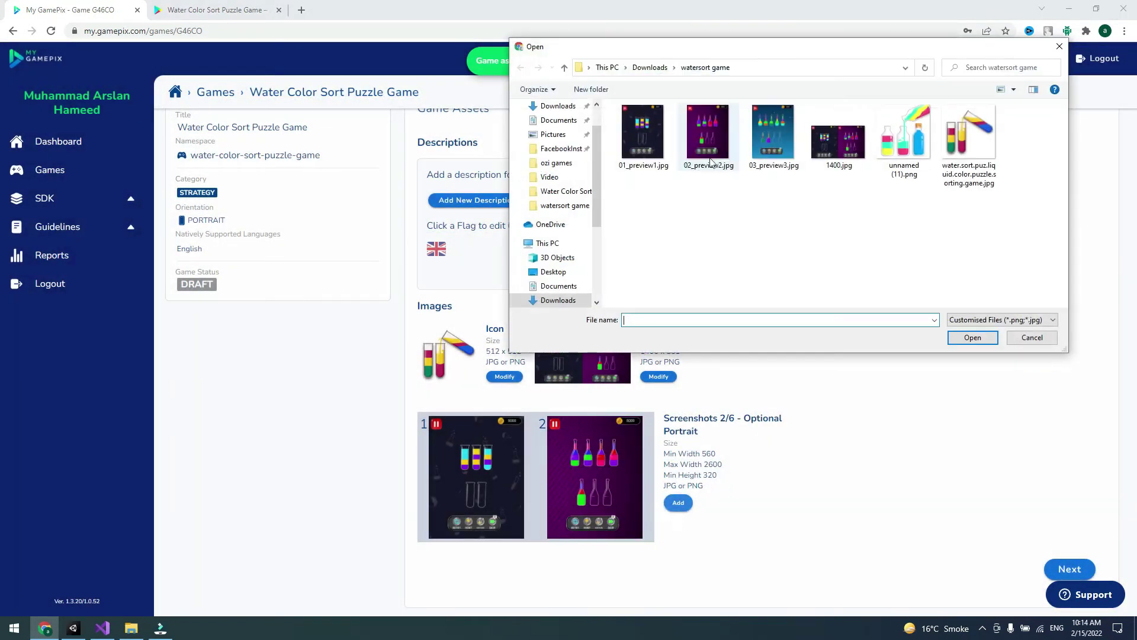
left_click(773, 133)
left_click(974, 338)
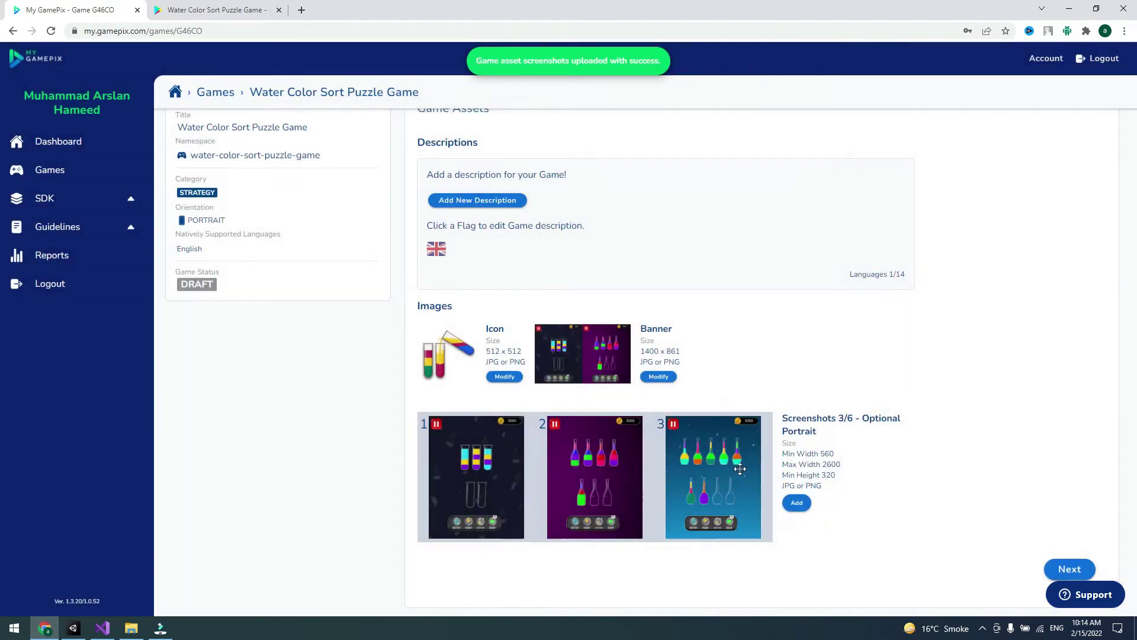
mouse_move(479, 433)
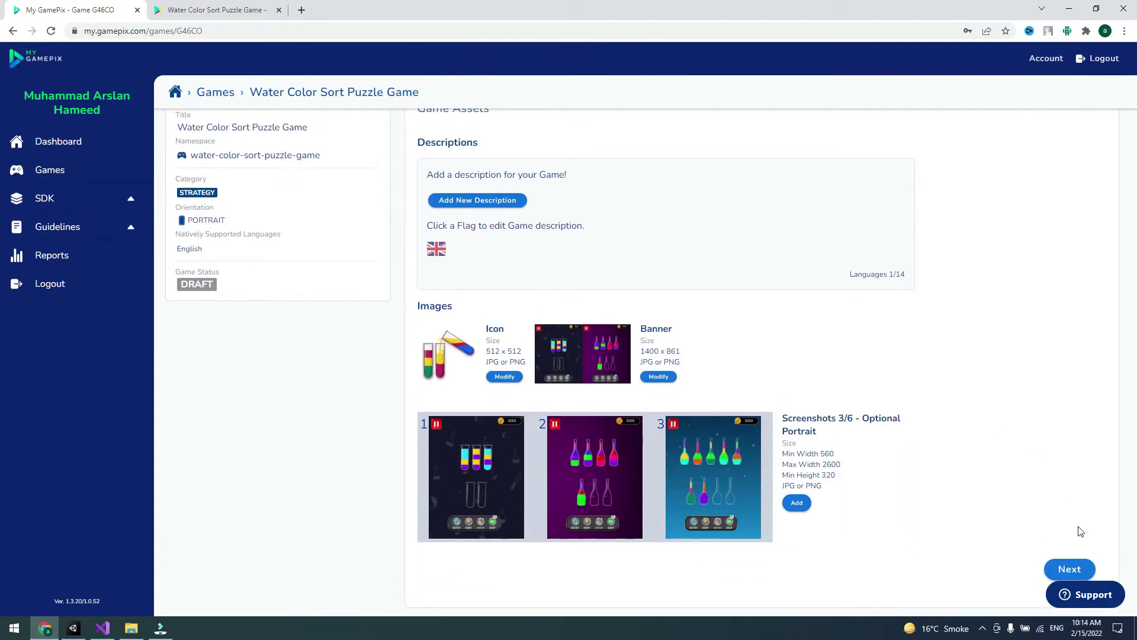
Continue to the game's package setup, choose GamePix SDK integration as the publishing option and open the Unity Plugin documentation
left_click(1075, 568)
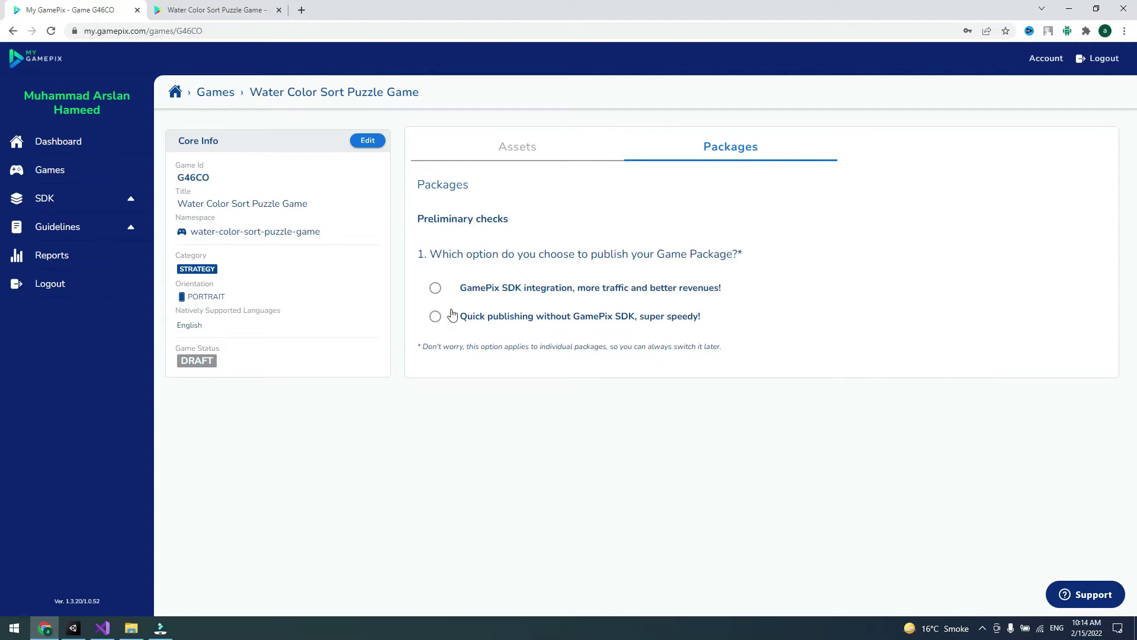
left_click(436, 291)
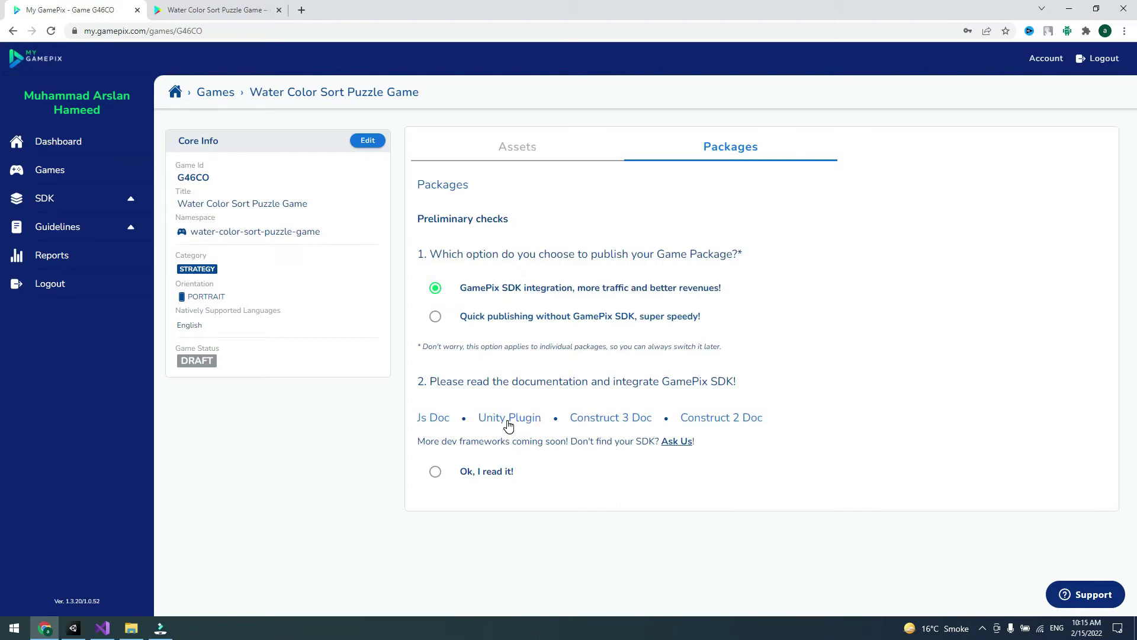
left_click_drag(429, 381, 744, 380)
left_click(745, 379)
left_click(505, 418)
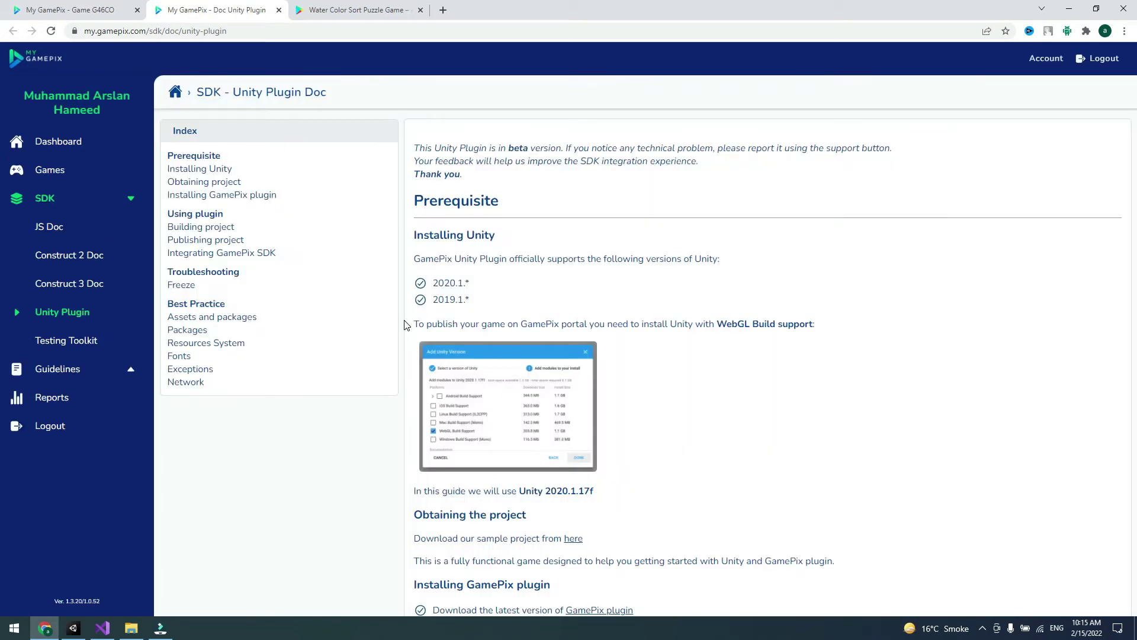
Request the latest GamePix plugin archive from the Unity Plugin documentation, keeping the existing complete download, and open its download folder
scroll(692, 245, "down", 2)
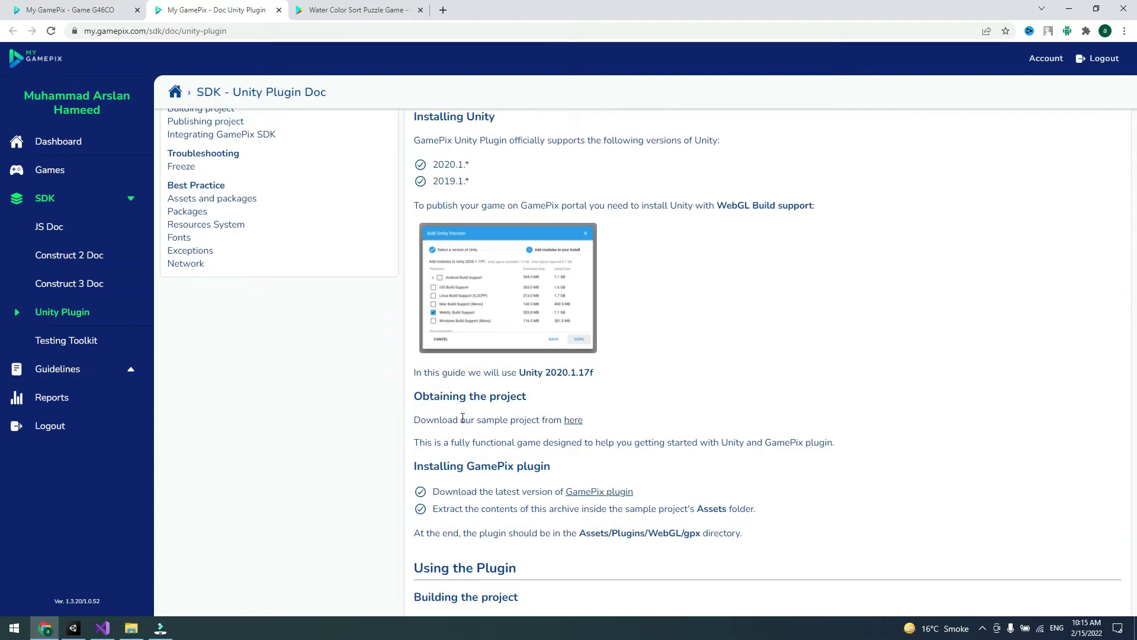
scroll(592, 373, "up", 2)
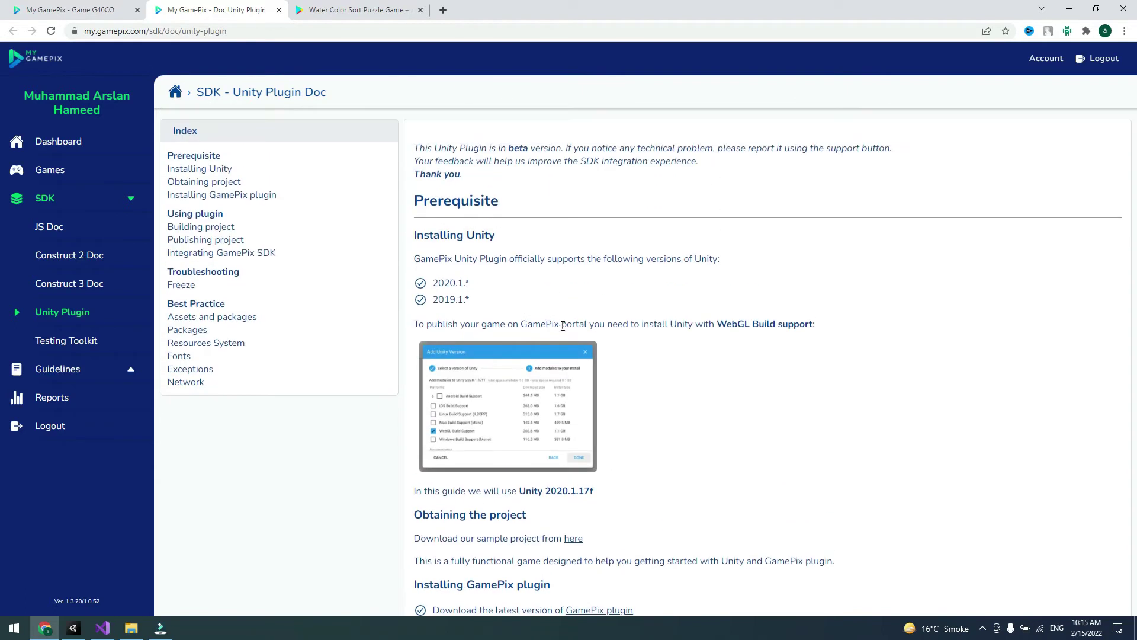
scroll(563, 330, "down", 3)
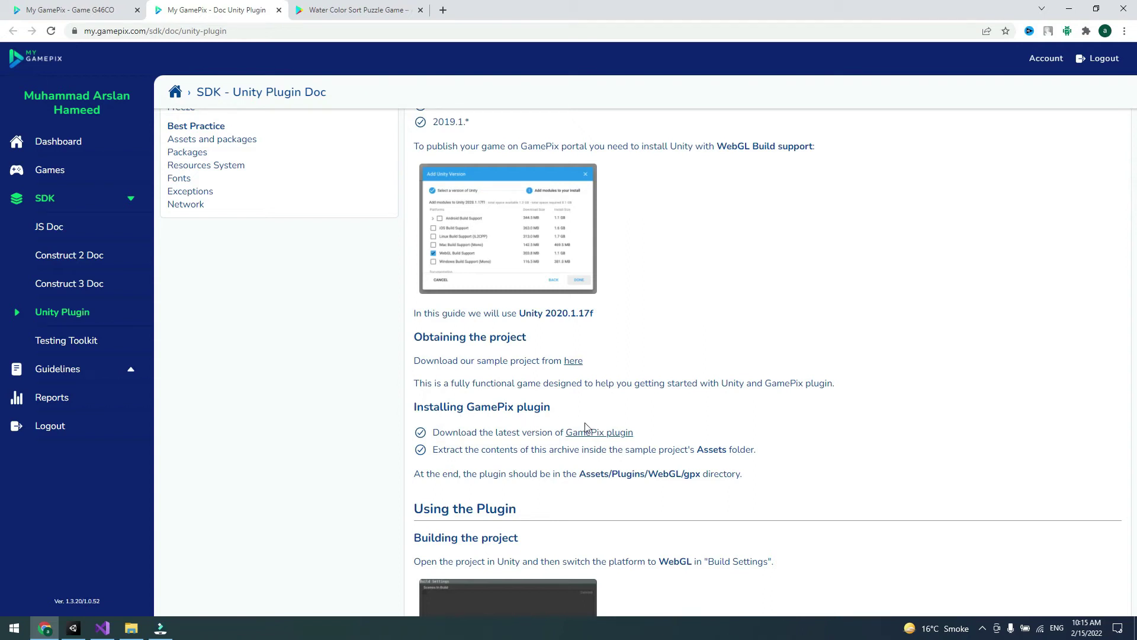
left_click(600, 438)
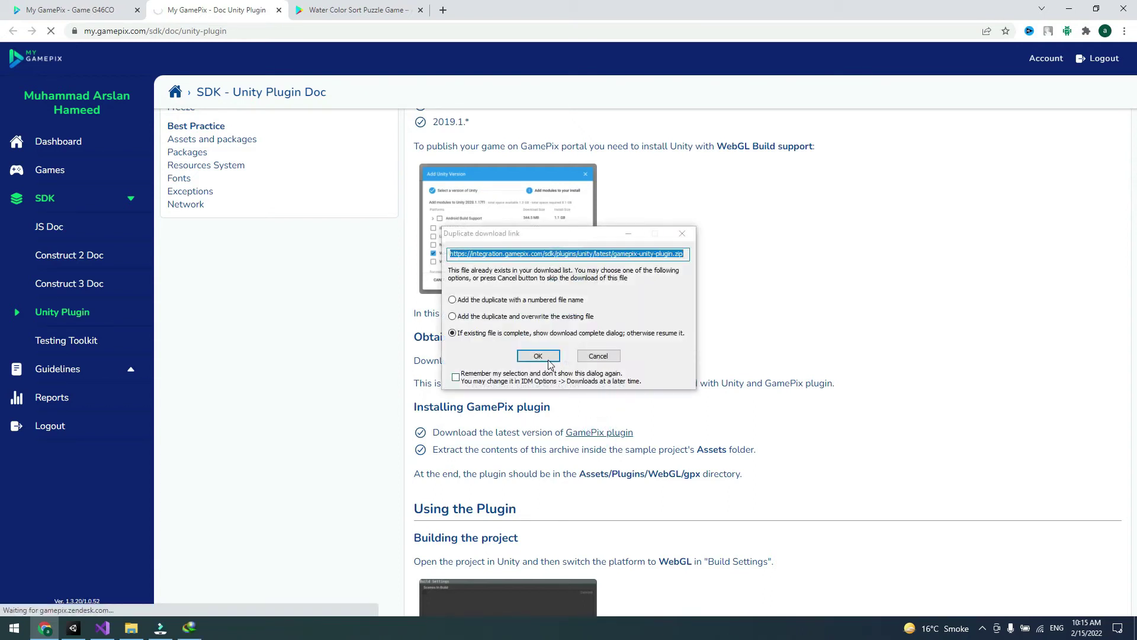
left_click(549, 361)
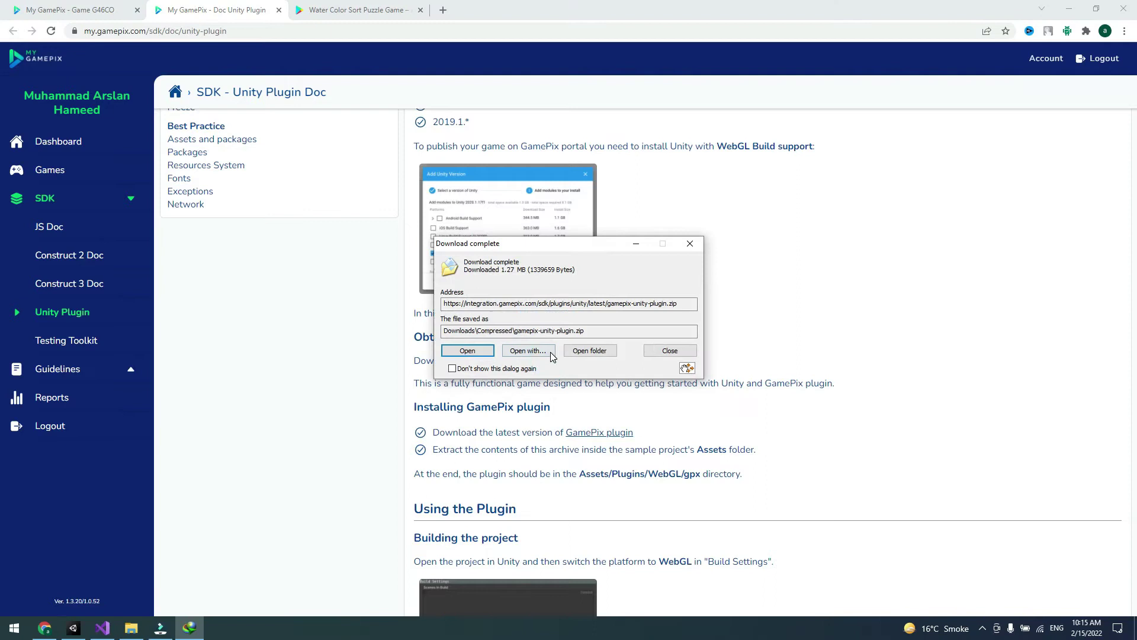
left_click(586, 351)
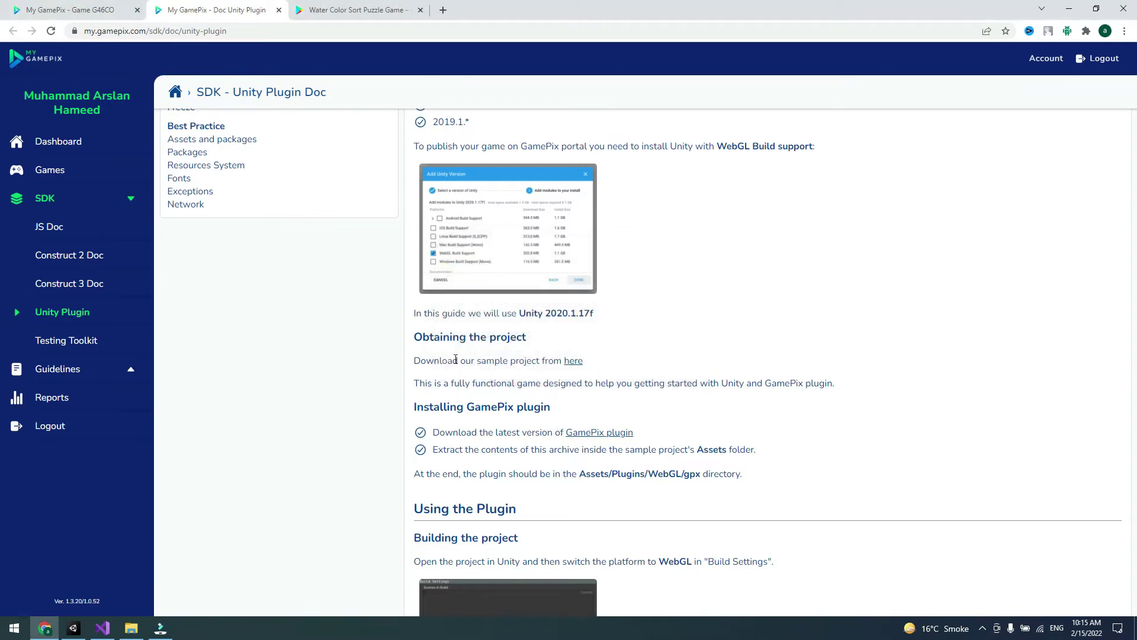
Switch to the Compressed downloads folder in File Explorer and open the extracted gamepix-unity-plugin folder
mouse_move(131, 628)
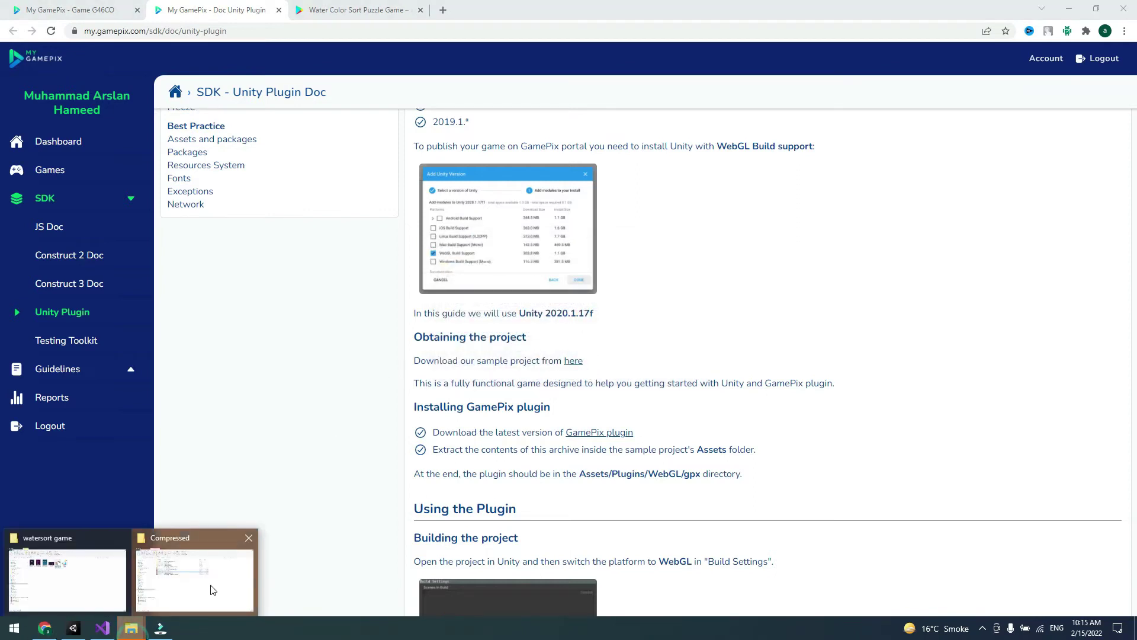
left_click(206, 584)
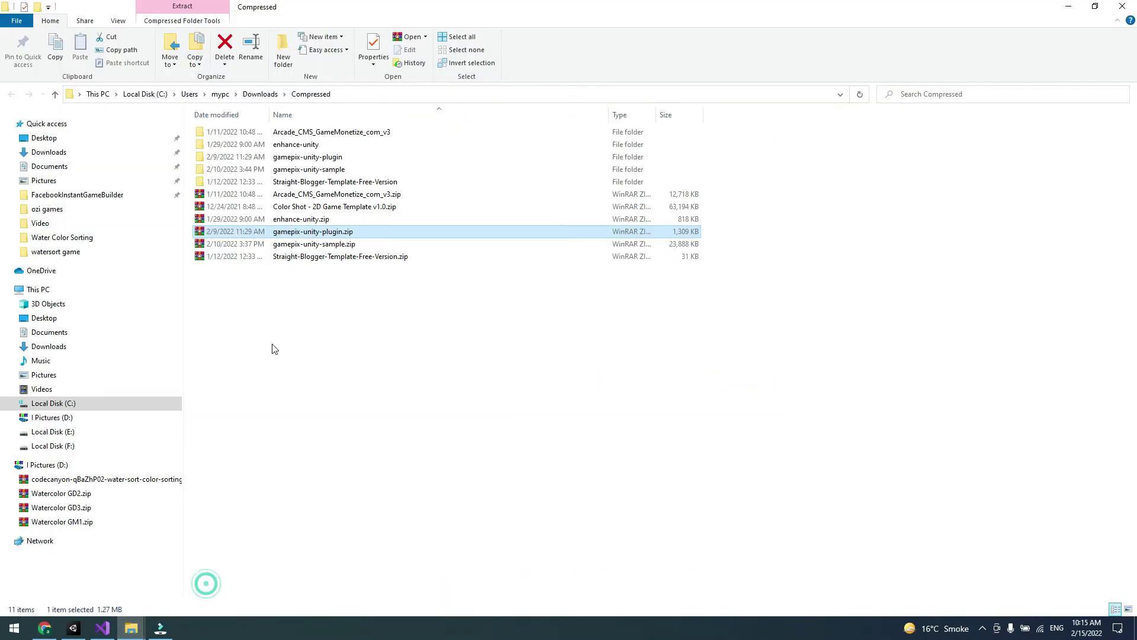
right_click(291, 237)
left_click(298, 171)
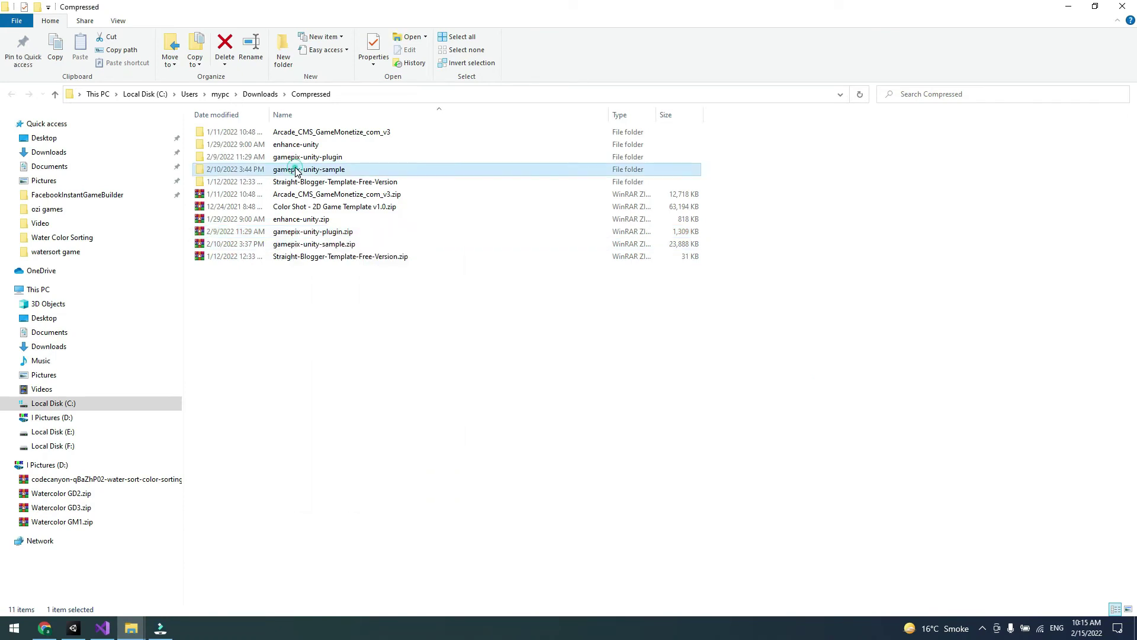
left_click(308, 159)
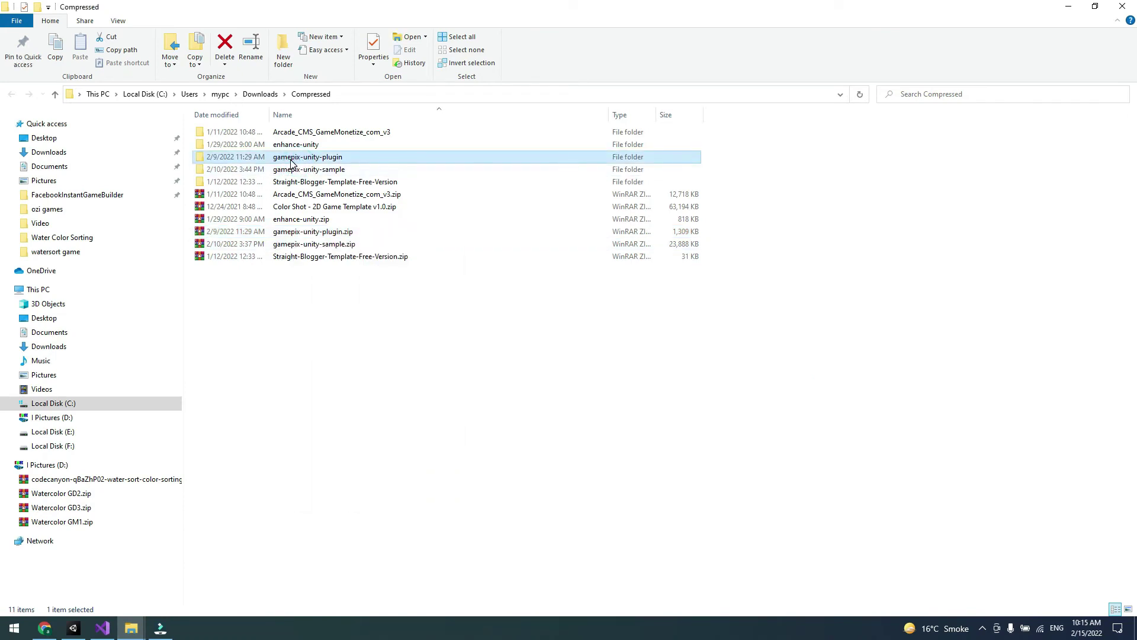
double_click(321, 159)
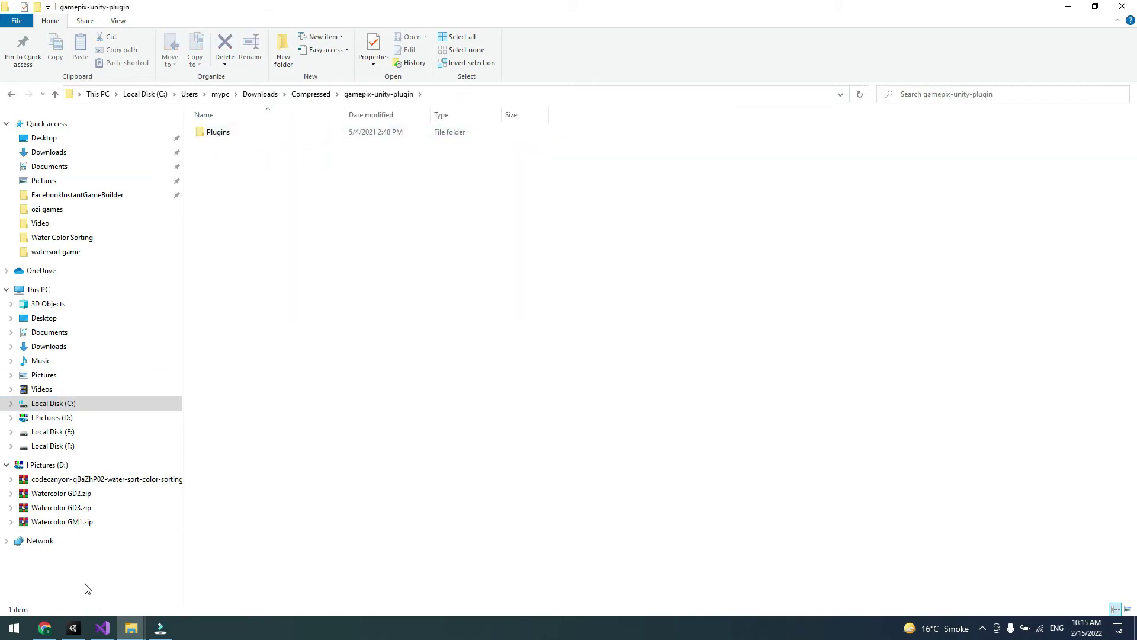
Switch to the Water Color Sorting project in Unity and select the Plugins folder in Assets
left_click(73, 628)
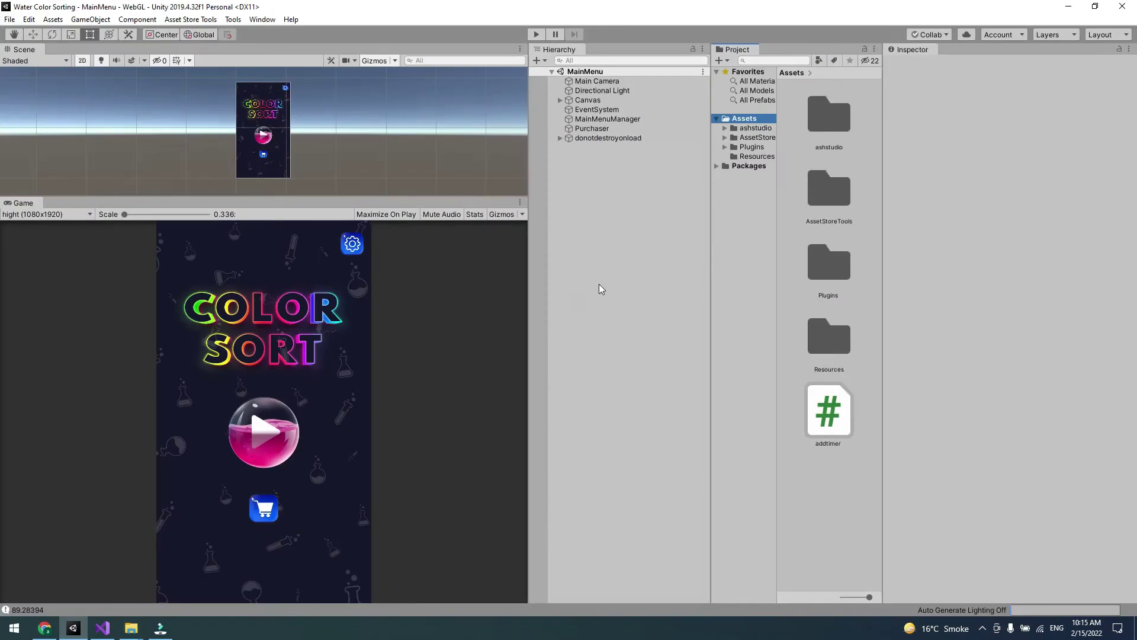
left_click(741, 148)
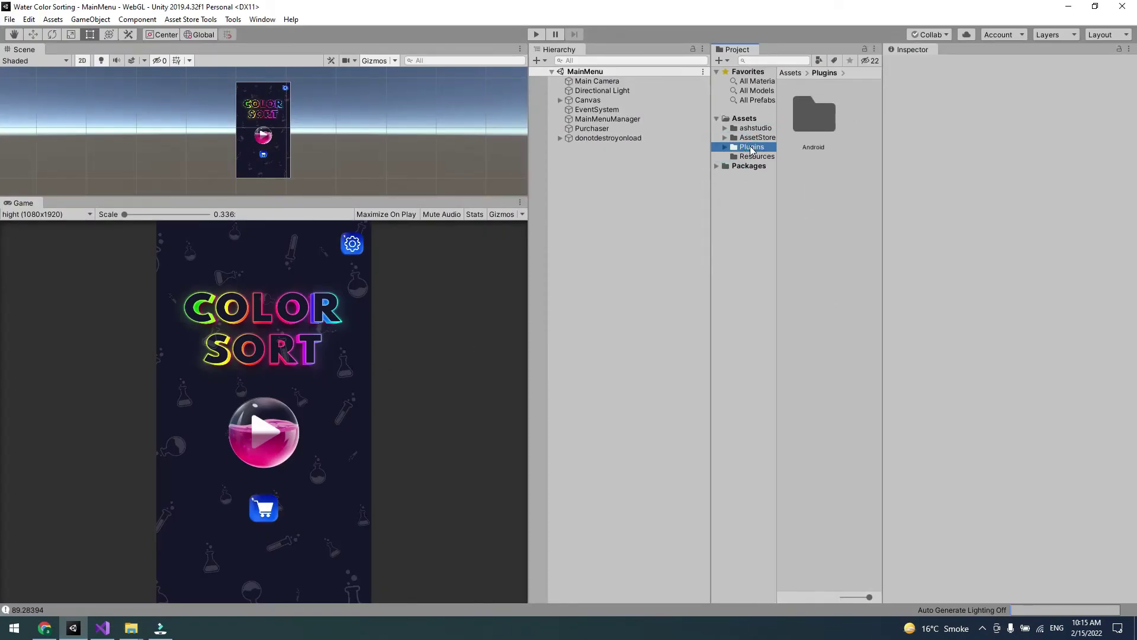
right_click(750, 147)
left_click(781, 193)
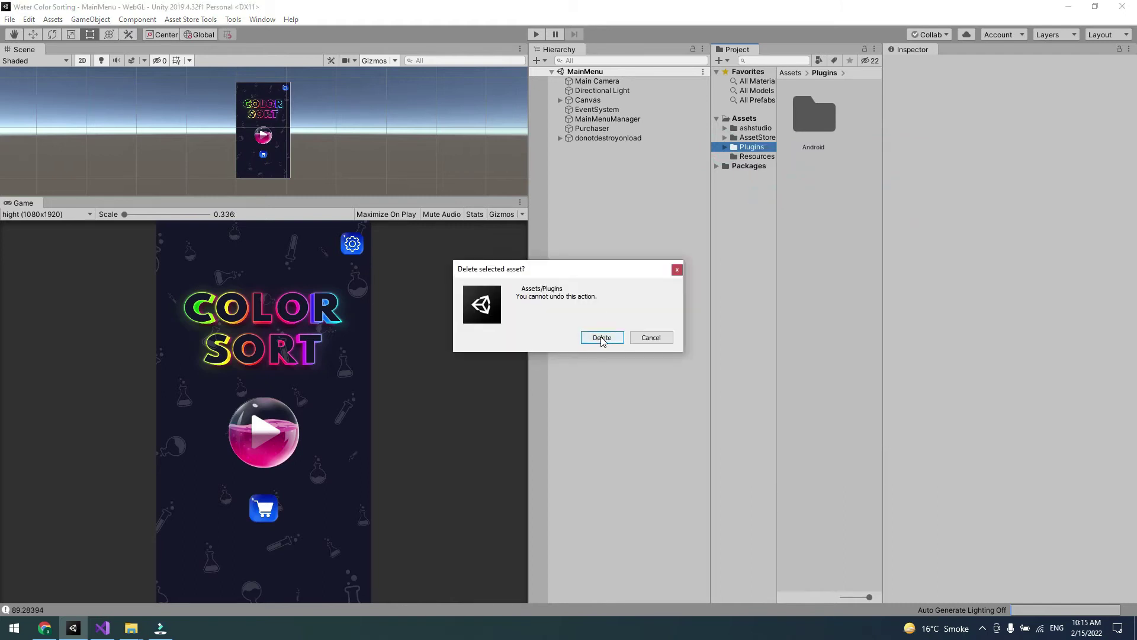
left_click(677, 270)
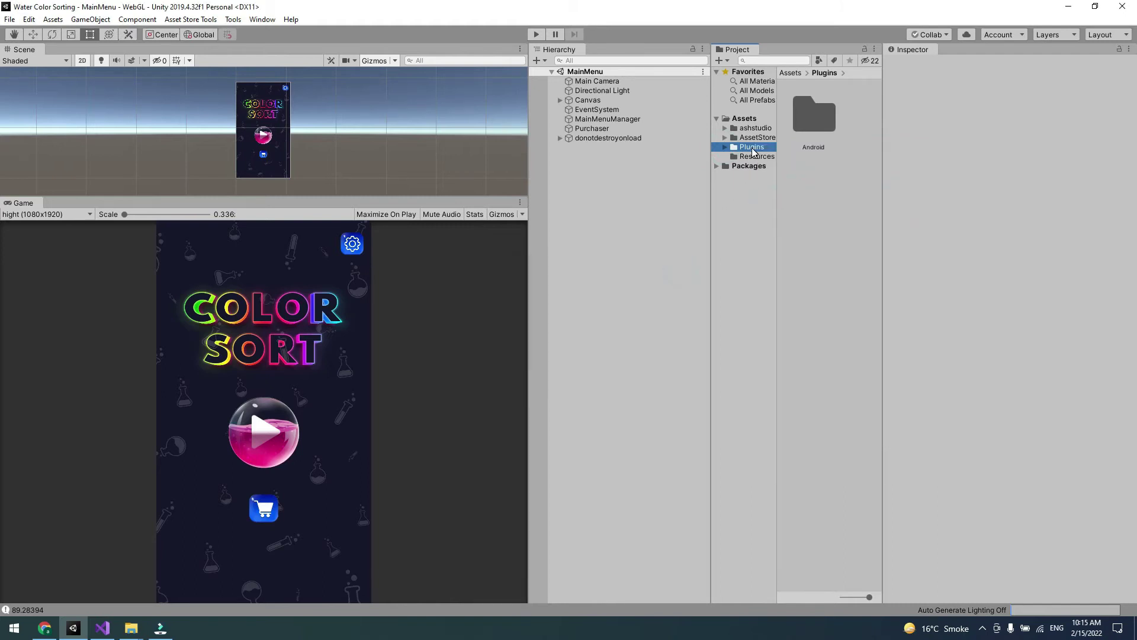
Delete the existing Plugins folder from the Unity project's Assets
right_click(752, 148)
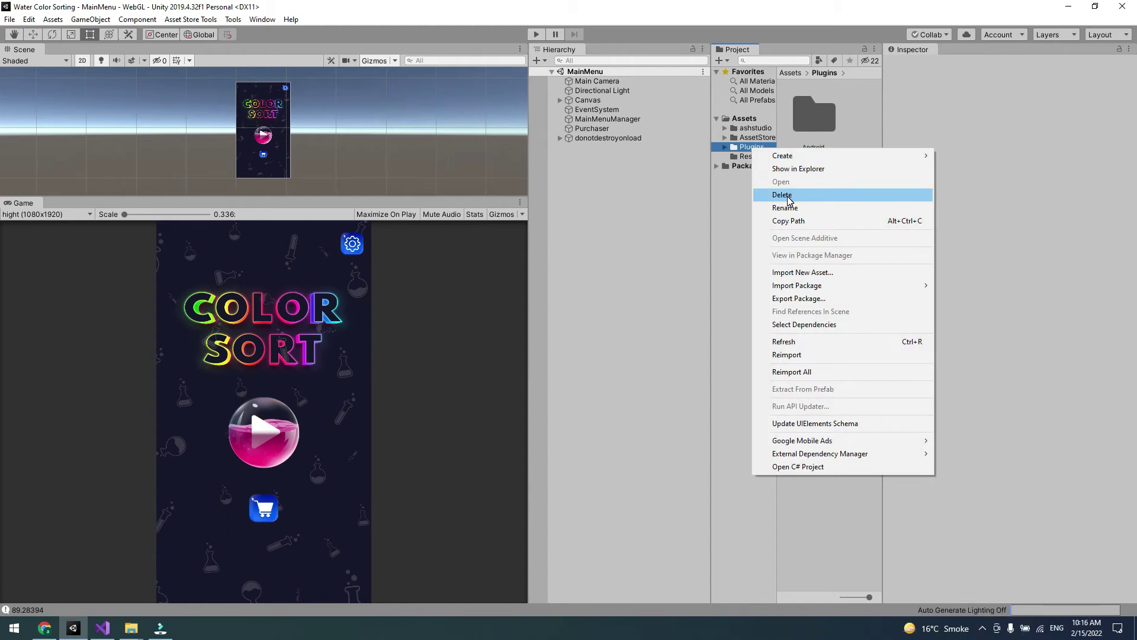
left_click(787, 195)
left_click(610, 337)
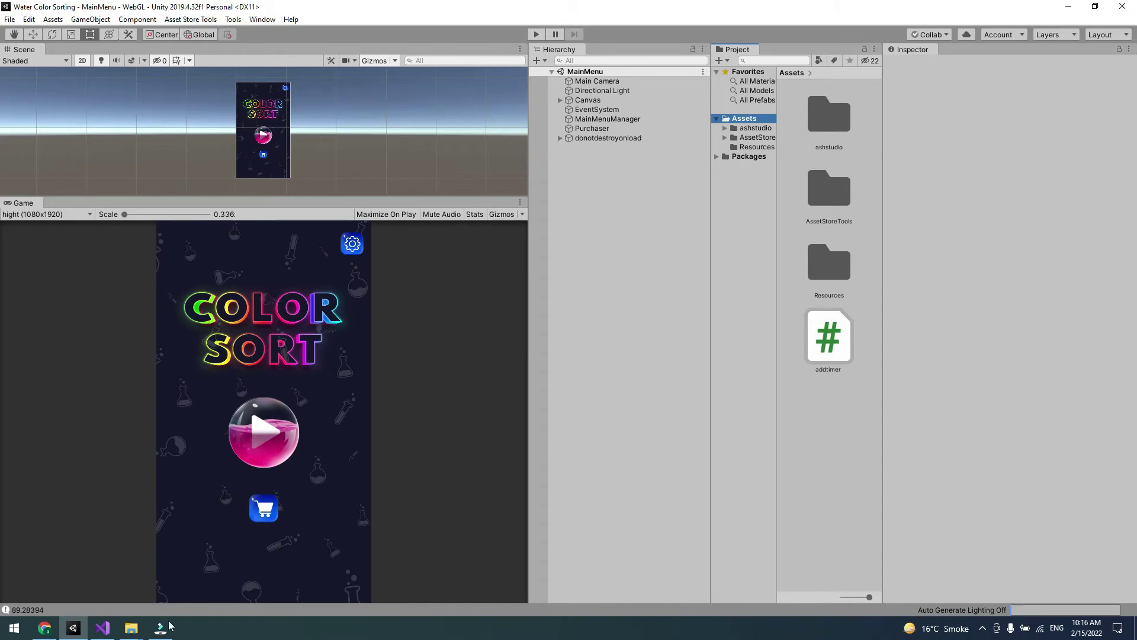
Import the Plugins folder from gamepix-unity-plugin in File Explorer into the Unity project's Assets folder
mouse_move(131, 627)
left_click(180, 569)
left_click_drag(215, 133, 744, 119)
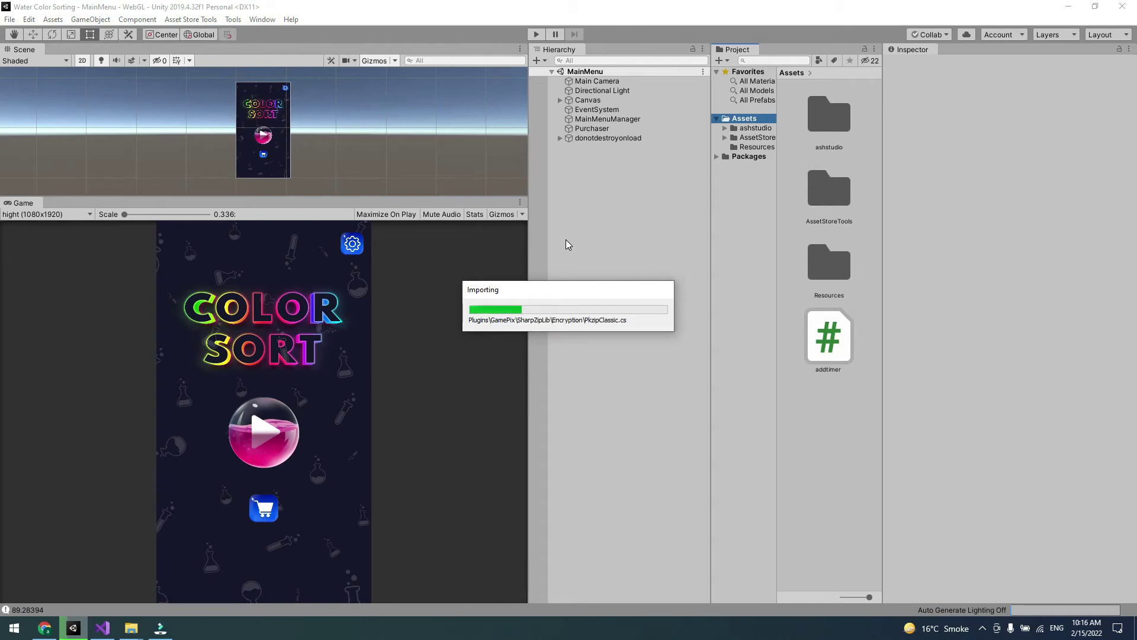
left_click(160, 629)
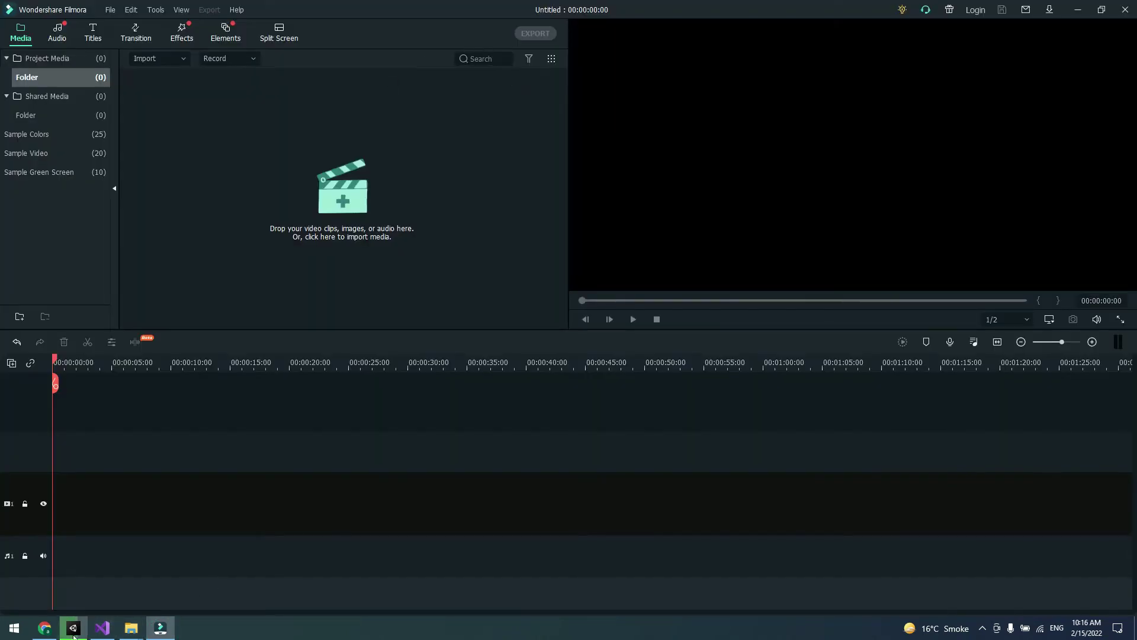
left_click(45, 628)
left_click(72, 628)
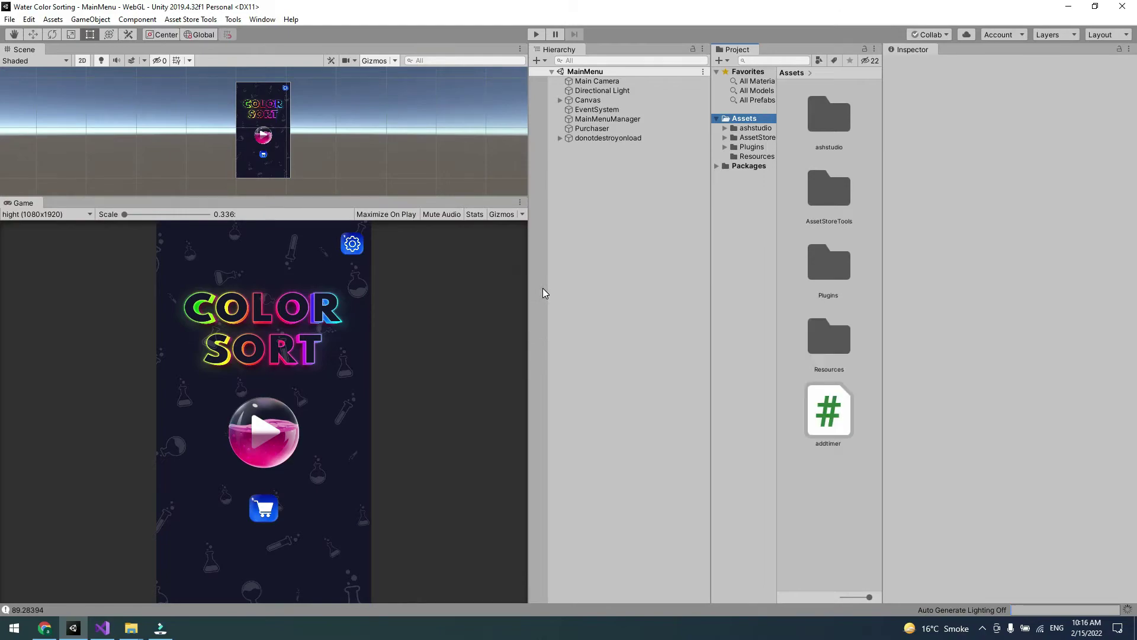
key("alt+Tab")
left_click(530, 347)
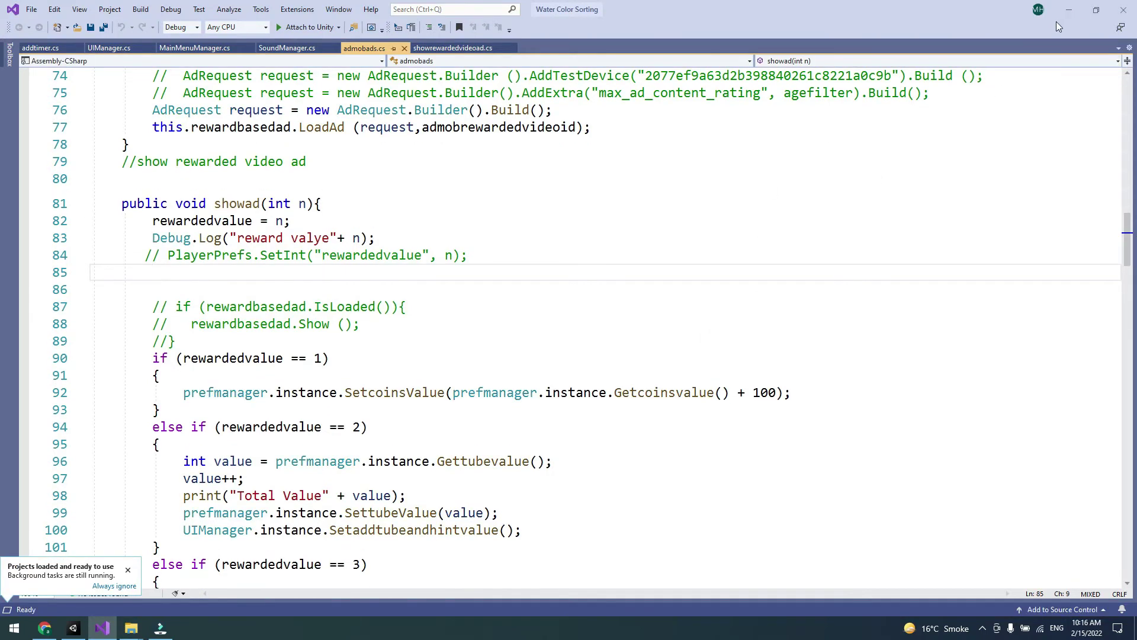
left_click(1071, 10)
left_click(652, 200)
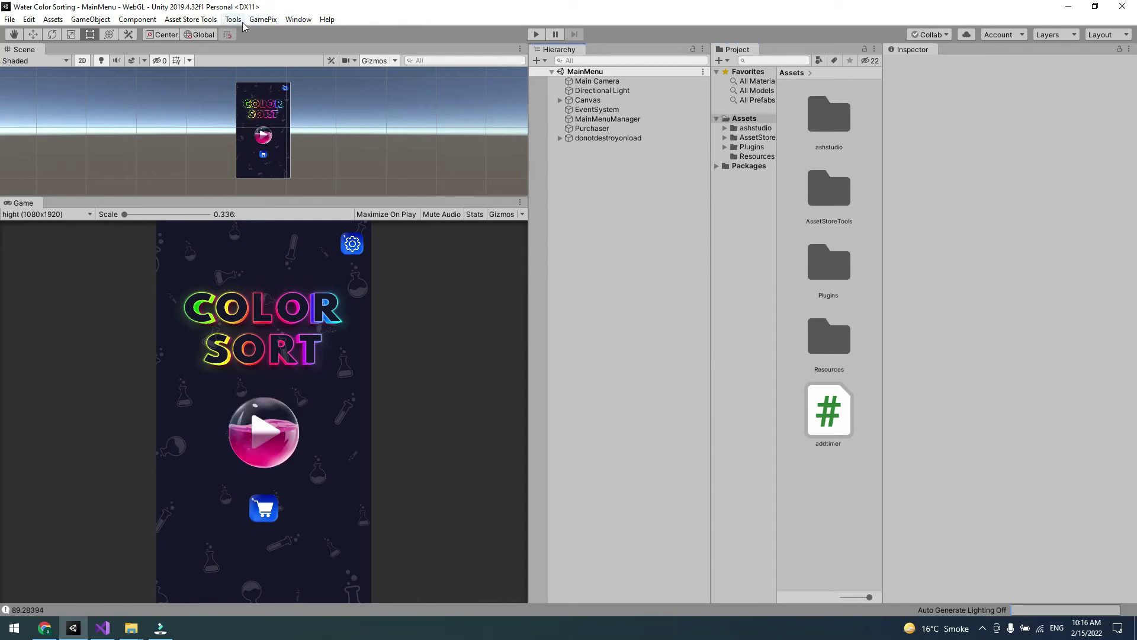
left_click(272, 22)
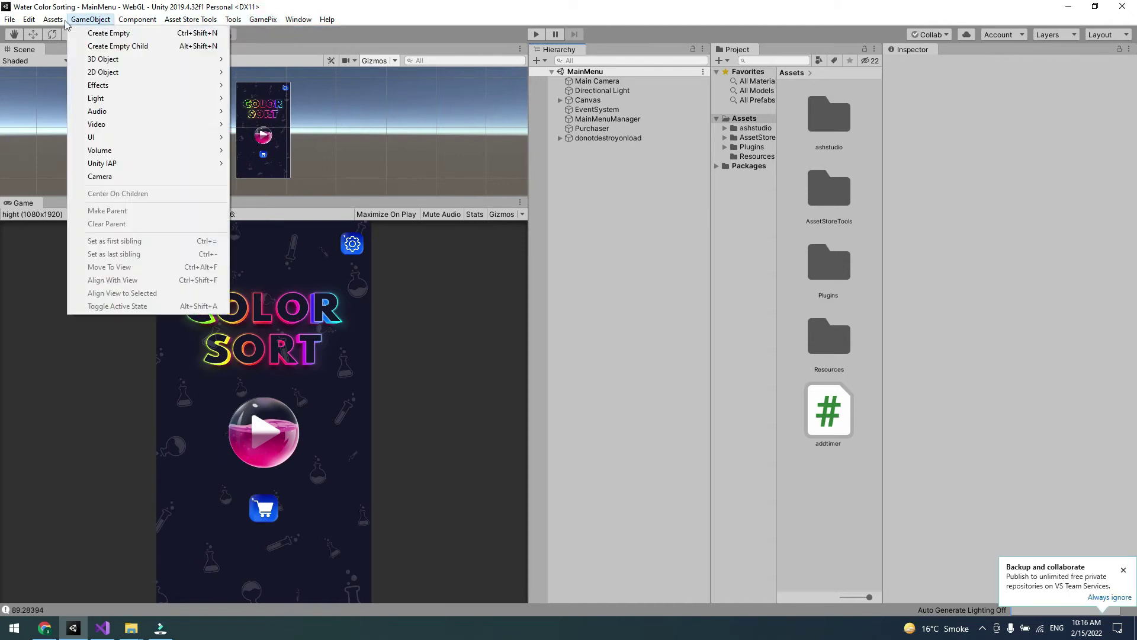
mouse_move(305, 21)
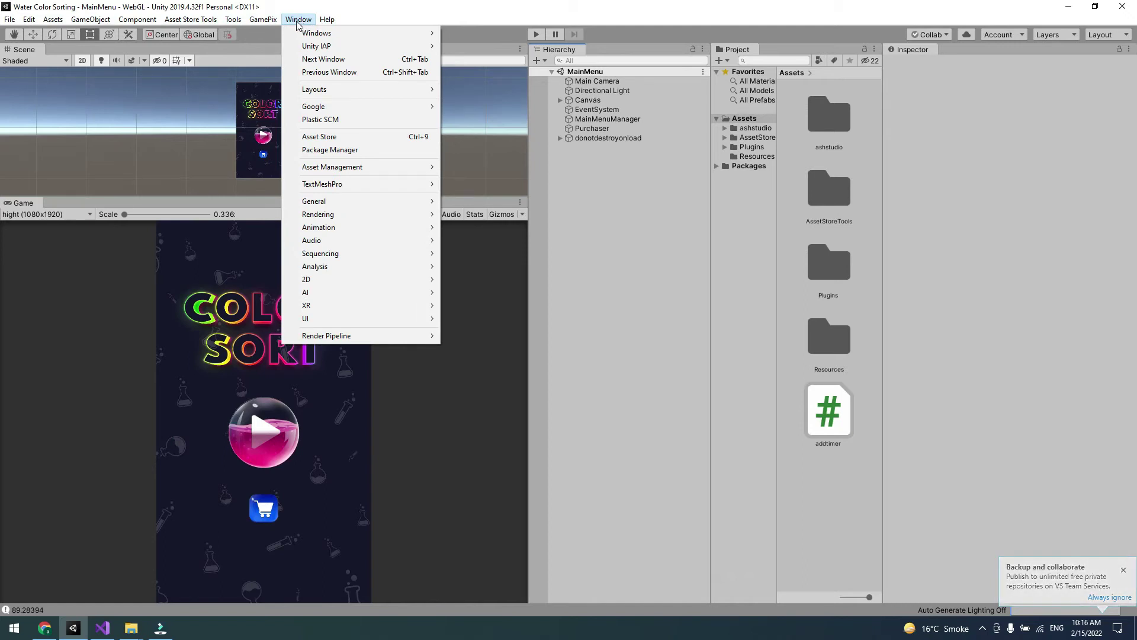
left_click(331, 9)
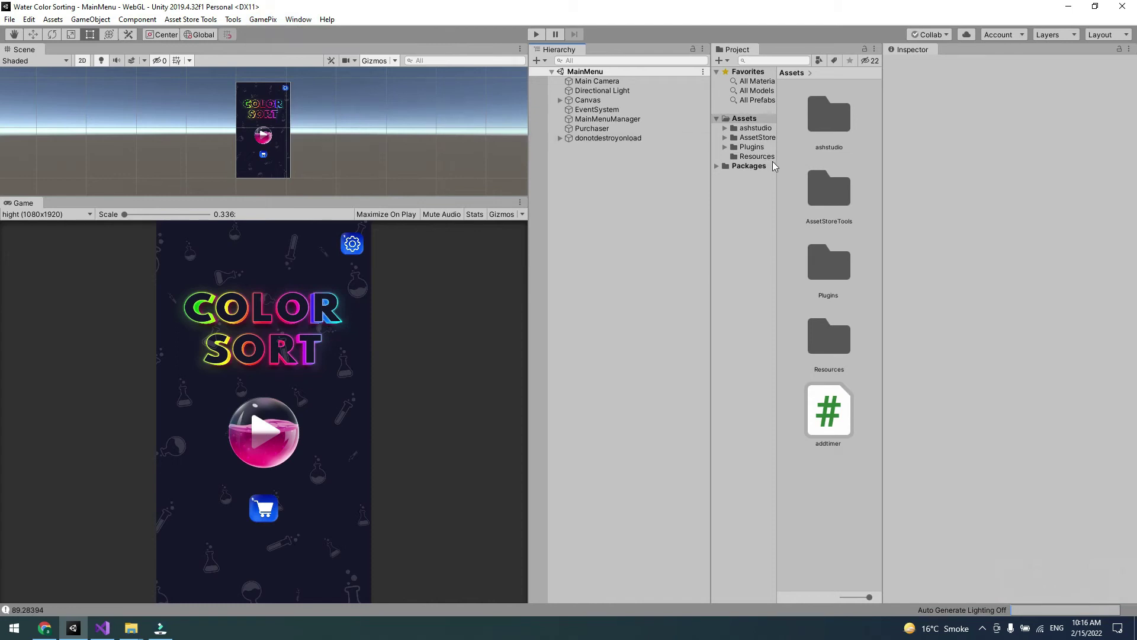
Open the README PDF from the project's Plugins/GamePix folder and skim its prerequisites and project-building instructions
left_click_drag(778, 164, 789, 163)
left_click(751, 146)
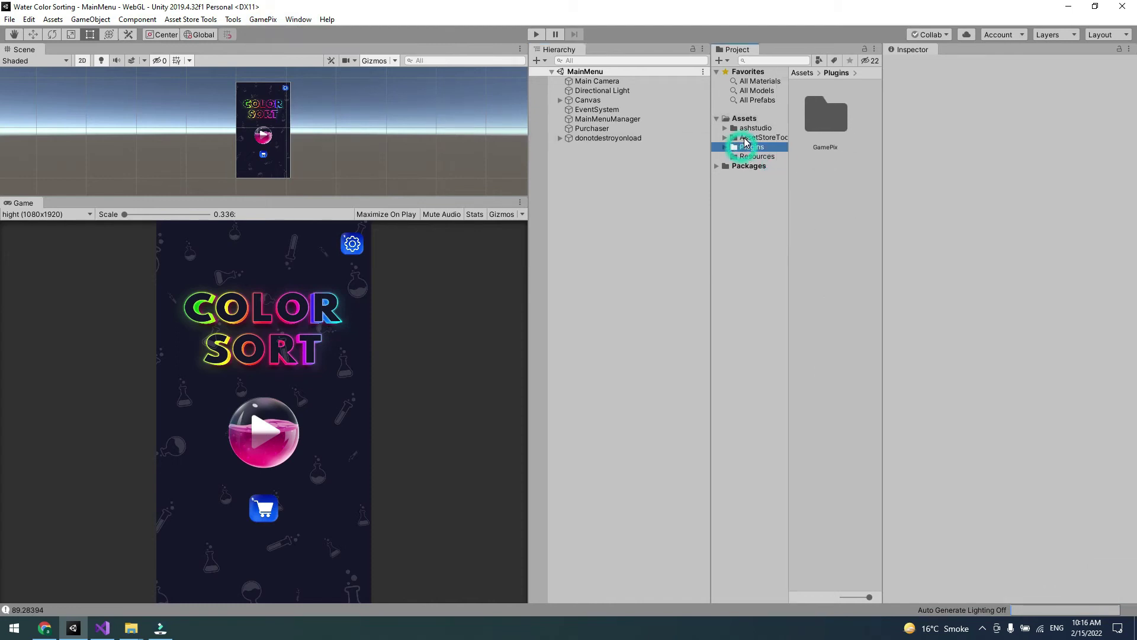
double_click(825, 131)
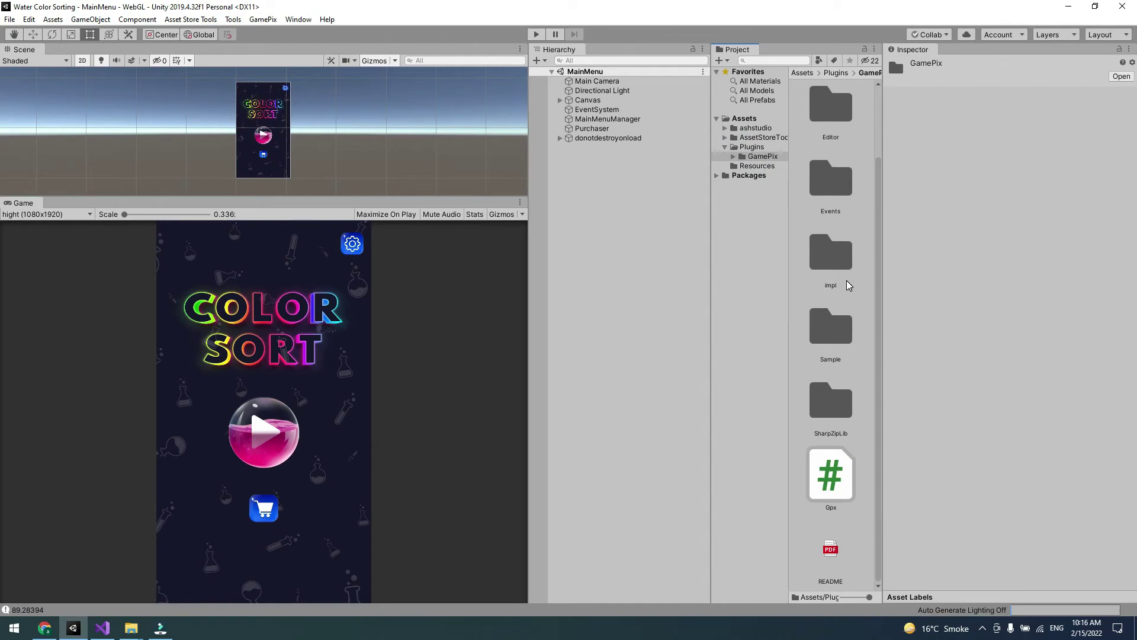
left_click(831, 554)
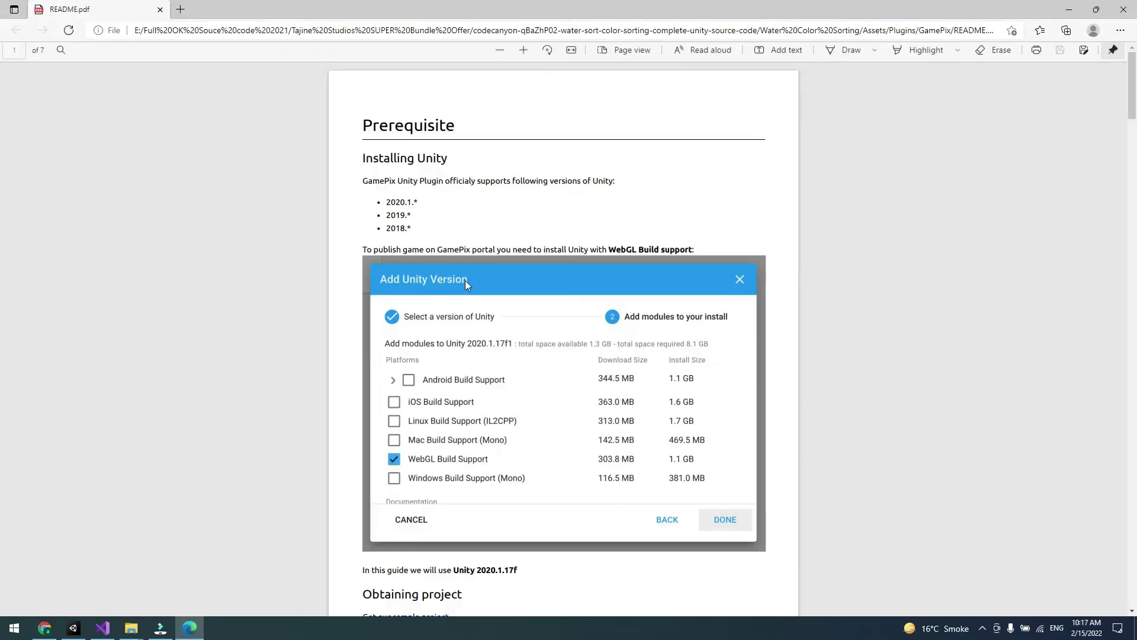
scroll(477, 273, "down", 5)
scroll(478, 274, "down", 8)
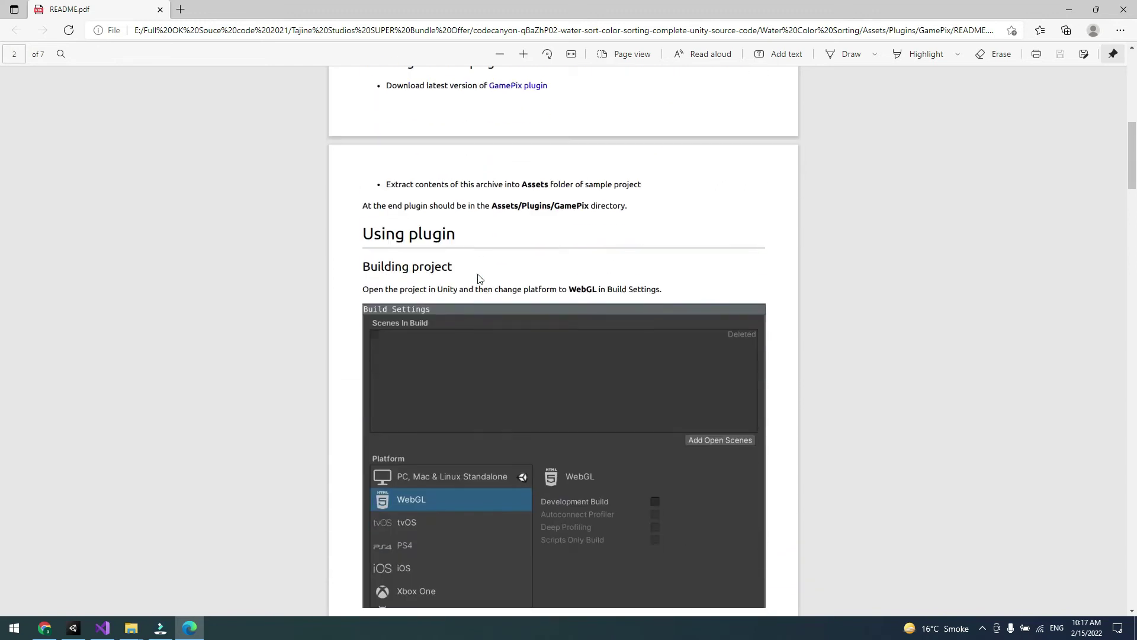
scroll(478, 274, "up", 11)
scroll(480, 278, "up", 2)
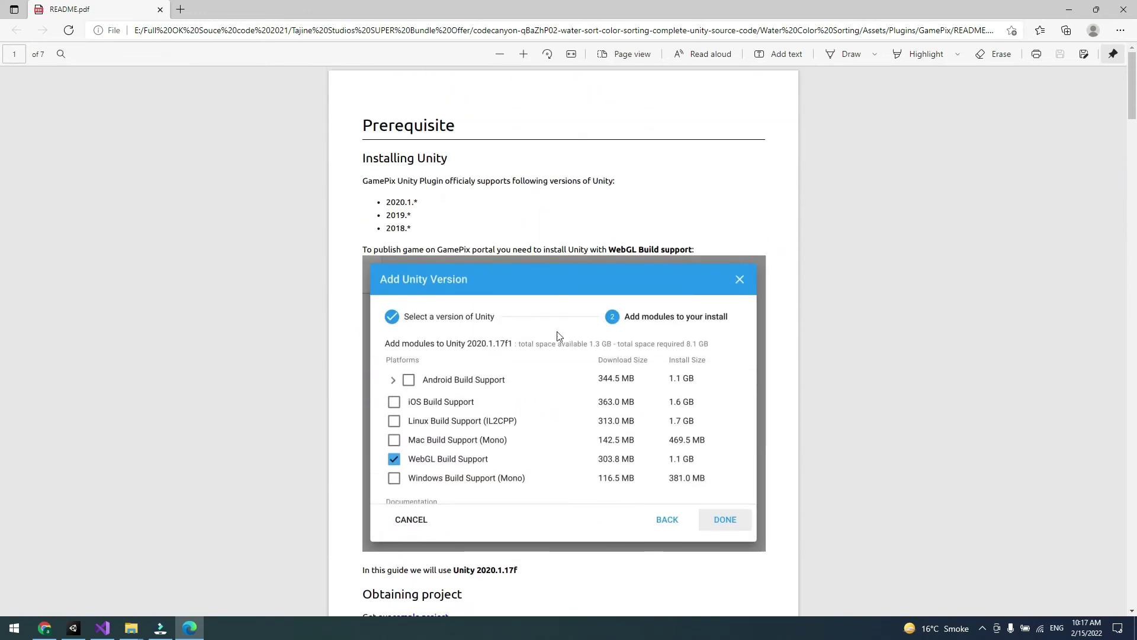
Switch to Unity, open the WebGL Player Settings from Build Settings, and check the default canvas width and height
left_click(73, 628)
left_click(10, 19)
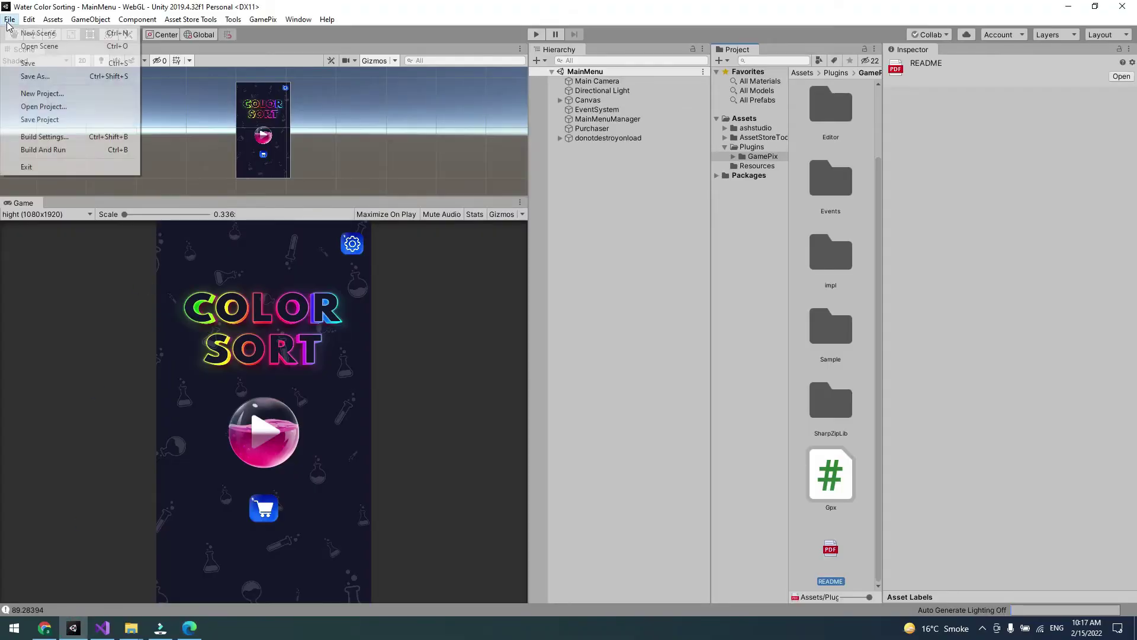
left_click(27, 135)
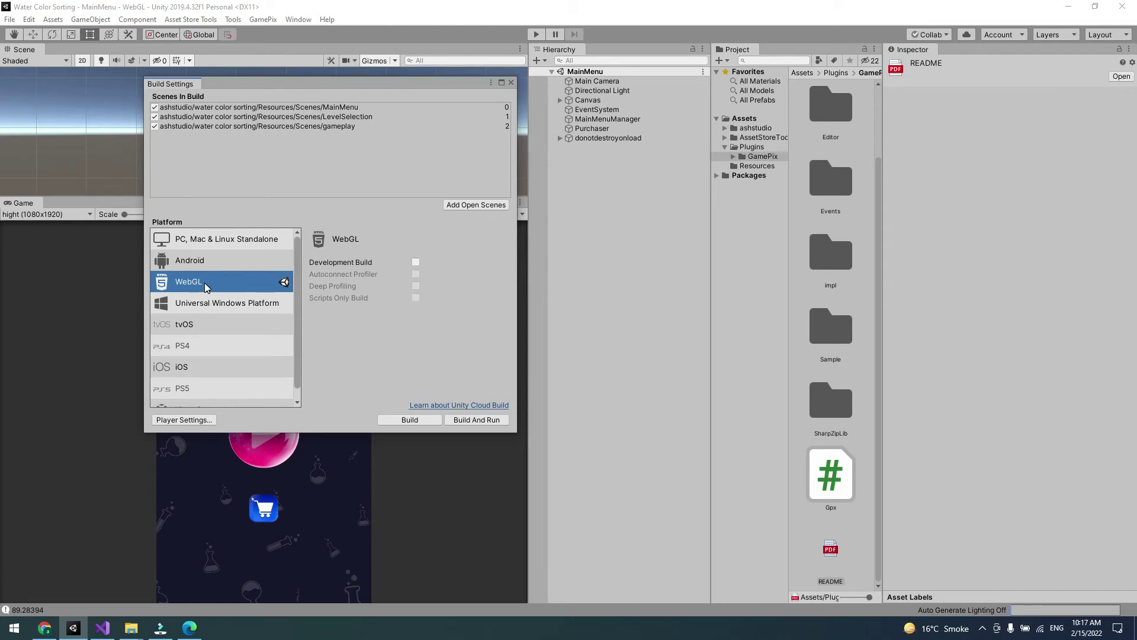
left_click(186, 420)
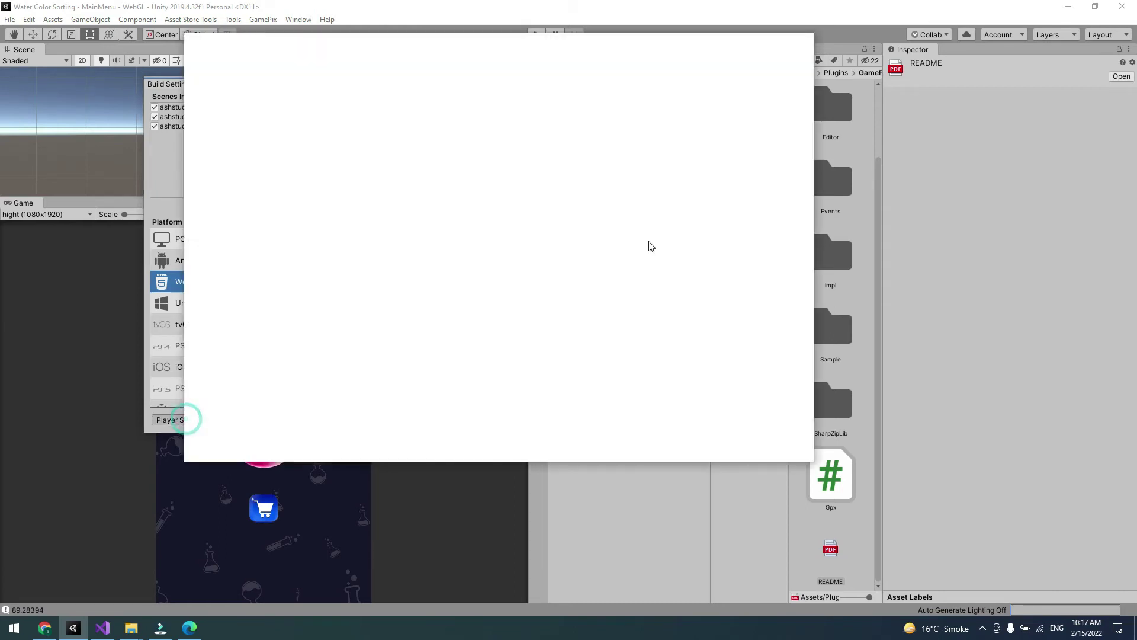
scroll(649, 240, "down", 1)
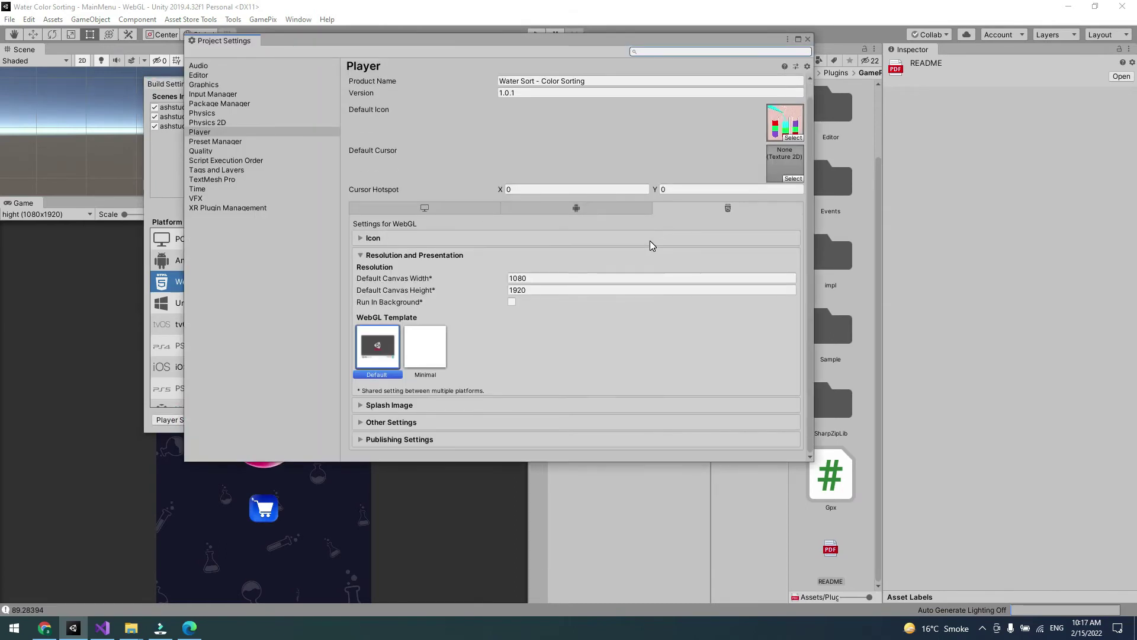
left_click(535, 278)
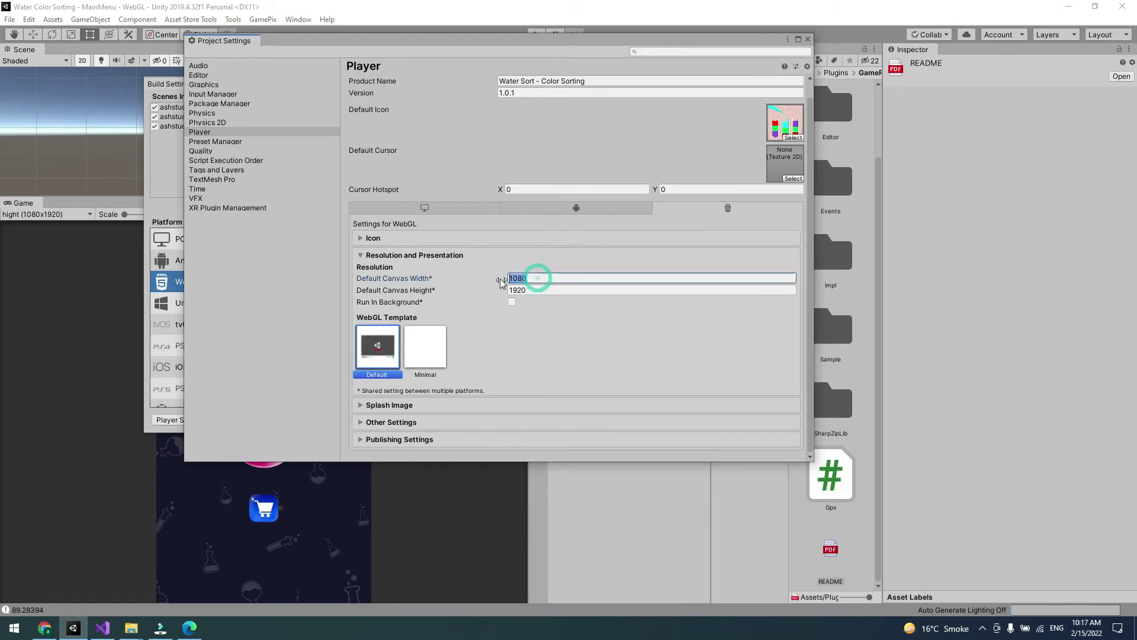
left_click(544, 291)
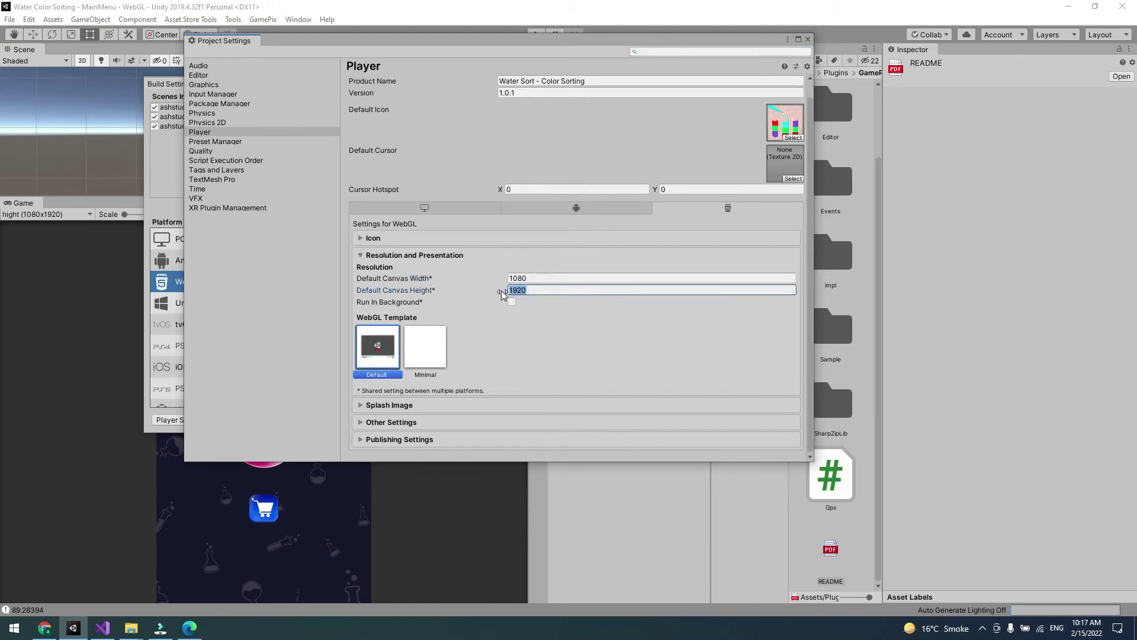
Review the WebGL Publishing Settings and Resolution and Presentation sections, and close the Project Settings and Build Settings windows
left_click(422, 439)
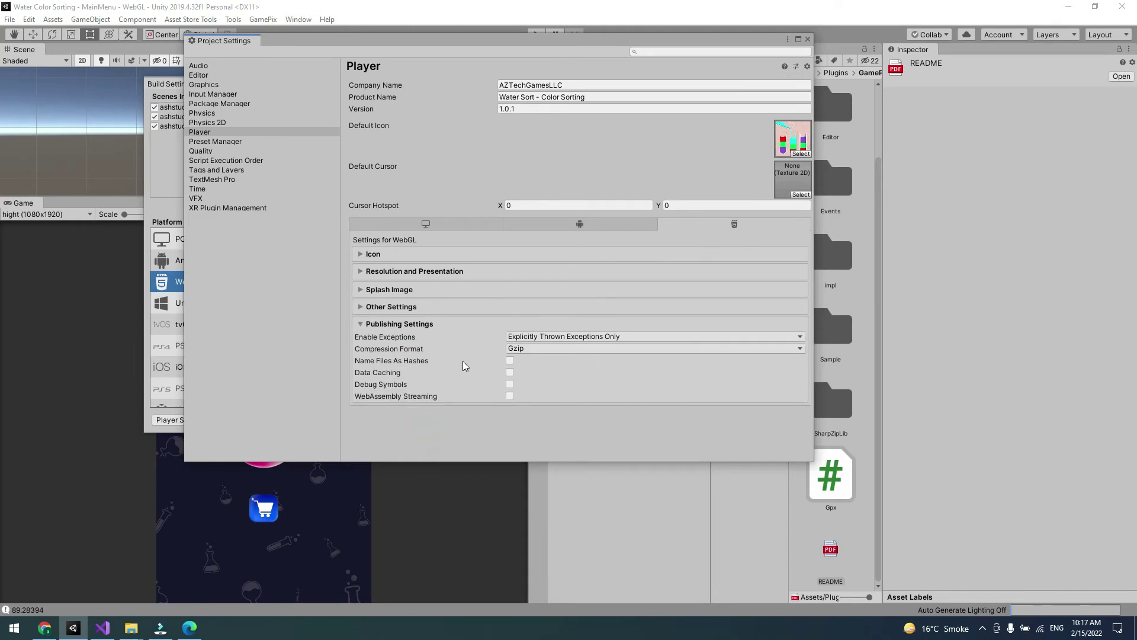
left_click(397, 322)
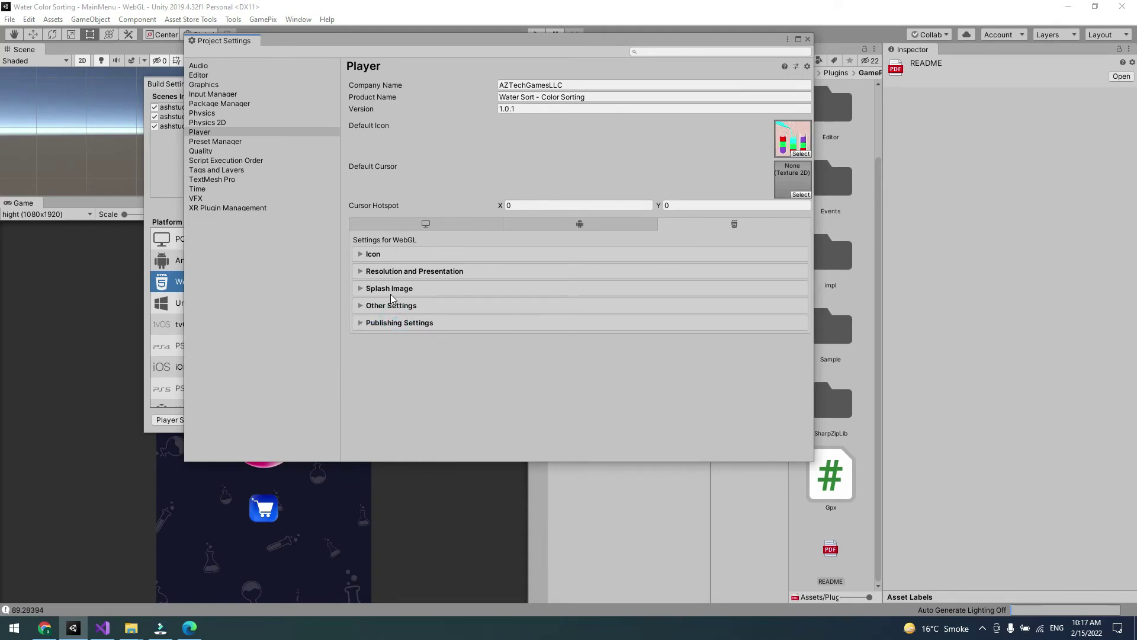
left_click(389, 273)
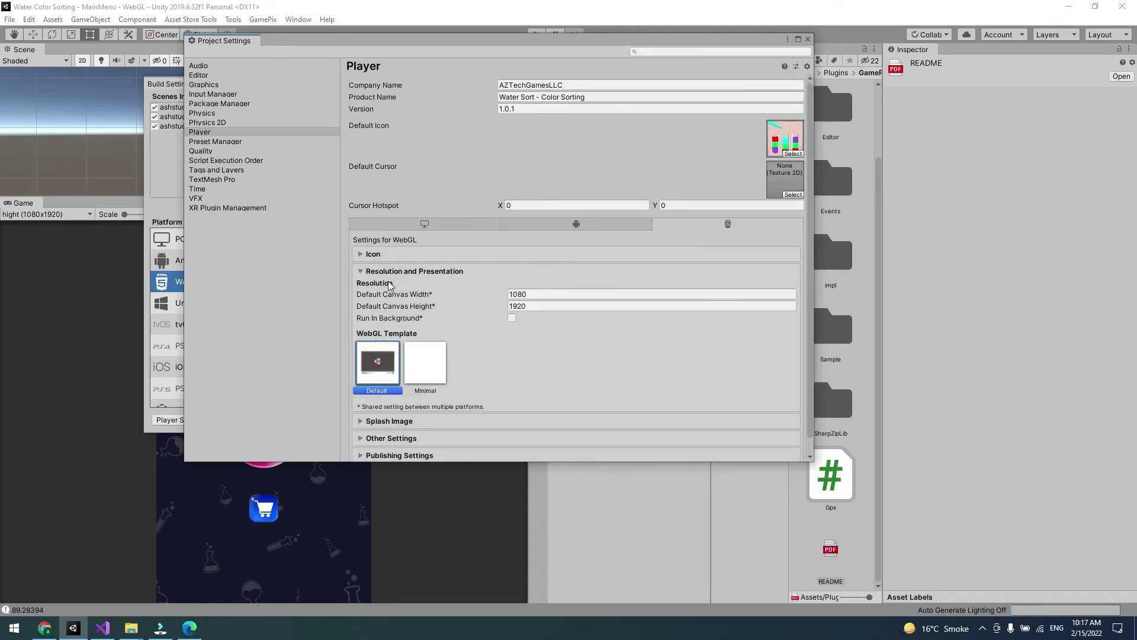
left_click(390, 273)
left_click(808, 39)
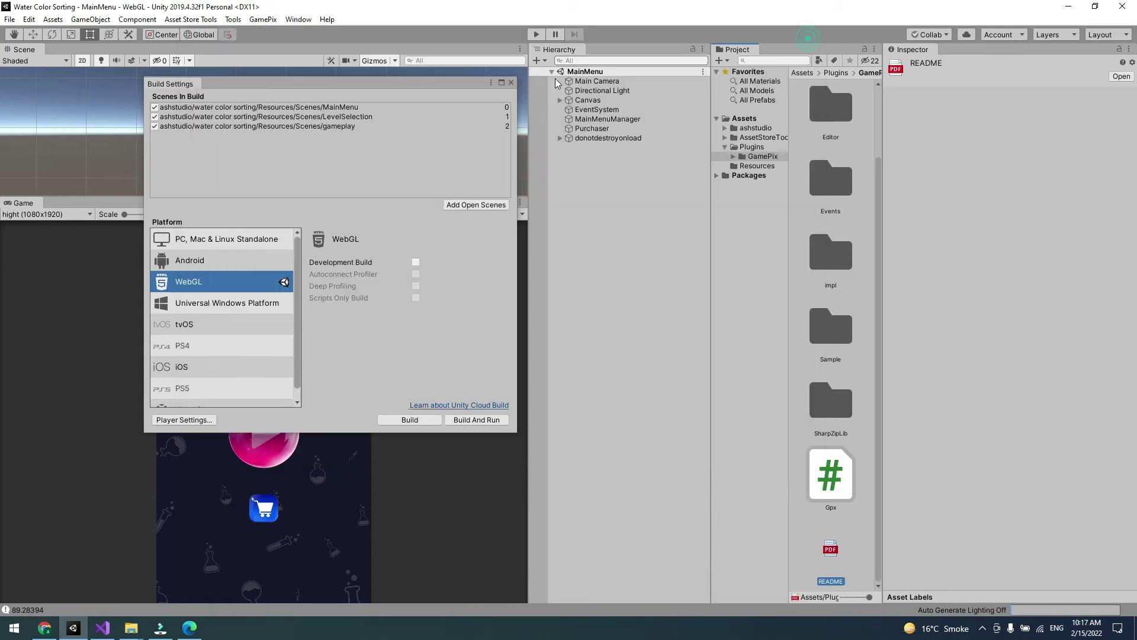
left_click_drag(471, 84, 418, 79)
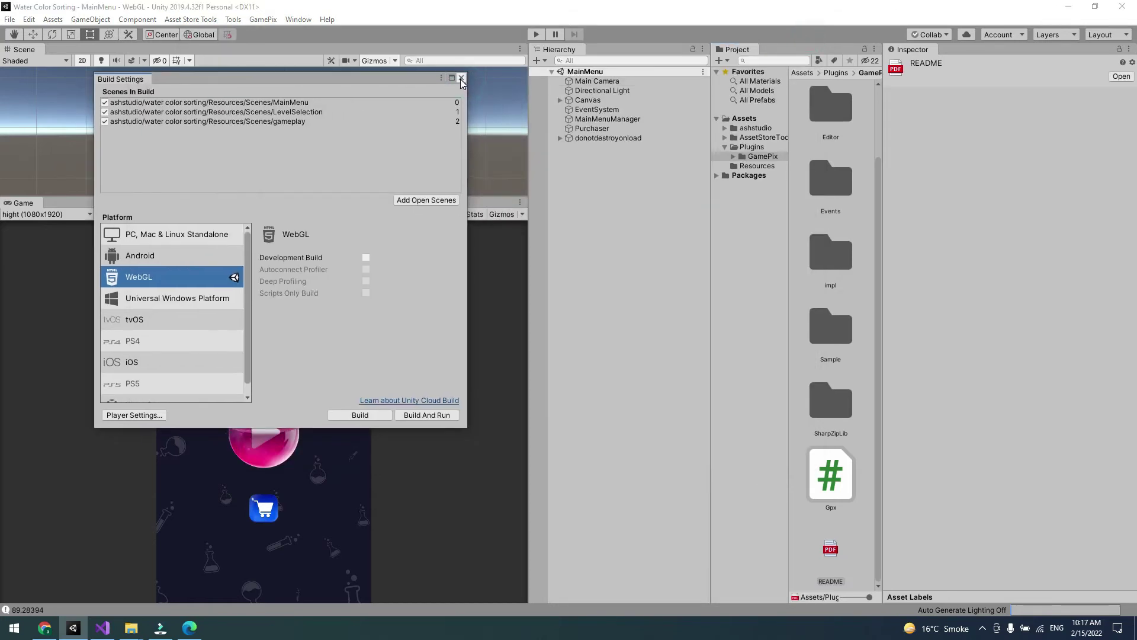
left_click(460, 77)
Select the MainMenuManager object in the MainMenu scene
left_click(588, 100)
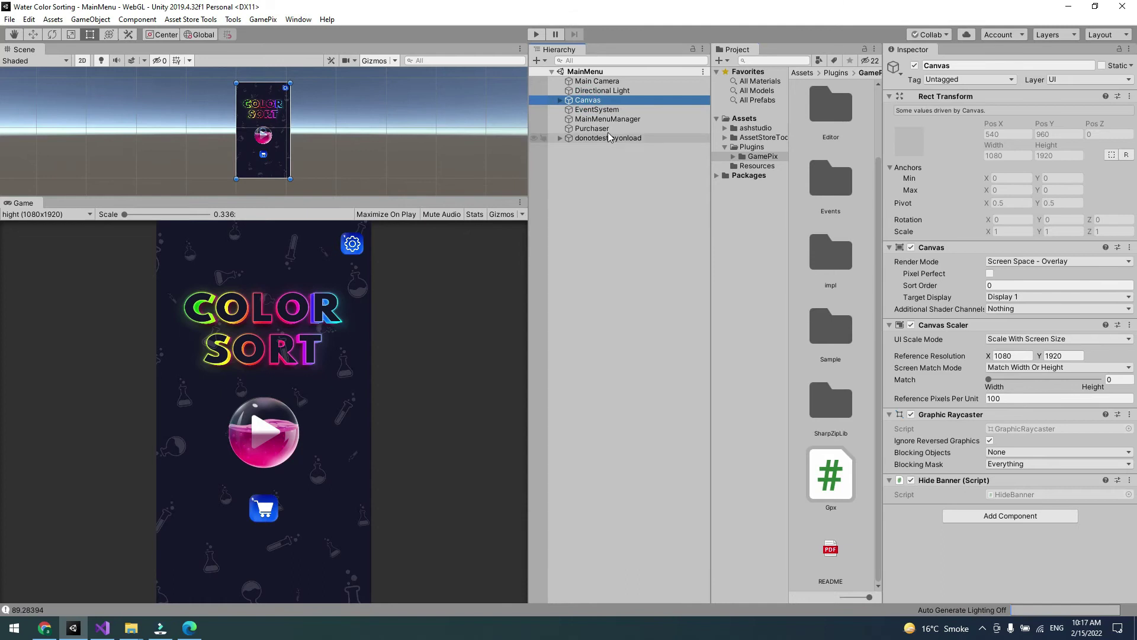
left_click(604, 129)
left_click(606, 120)
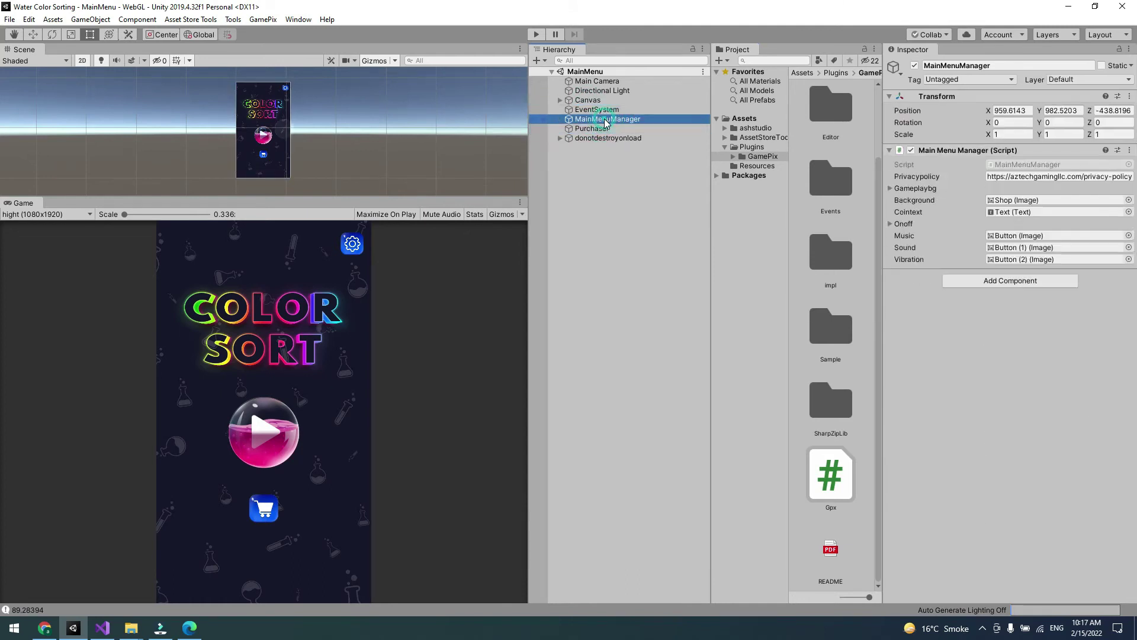
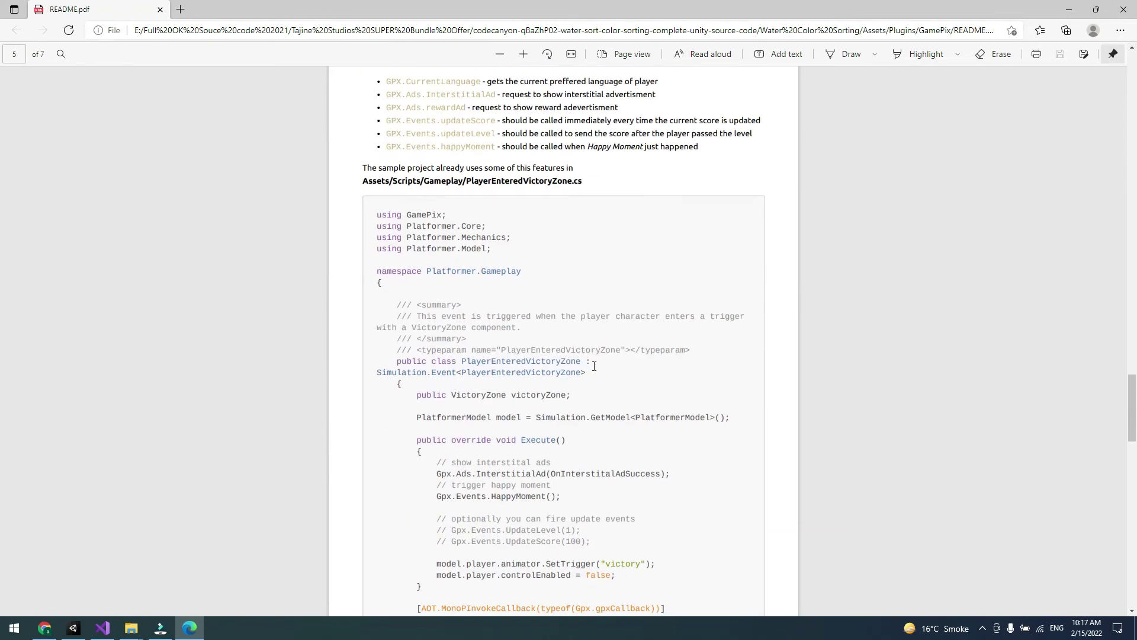
Copy the Gpx.Ads.InterstitialAd(OnInterstitalAdSuccess); call from the sample code in the README's SDK integration section
scroll(537, 366, "down", 3)
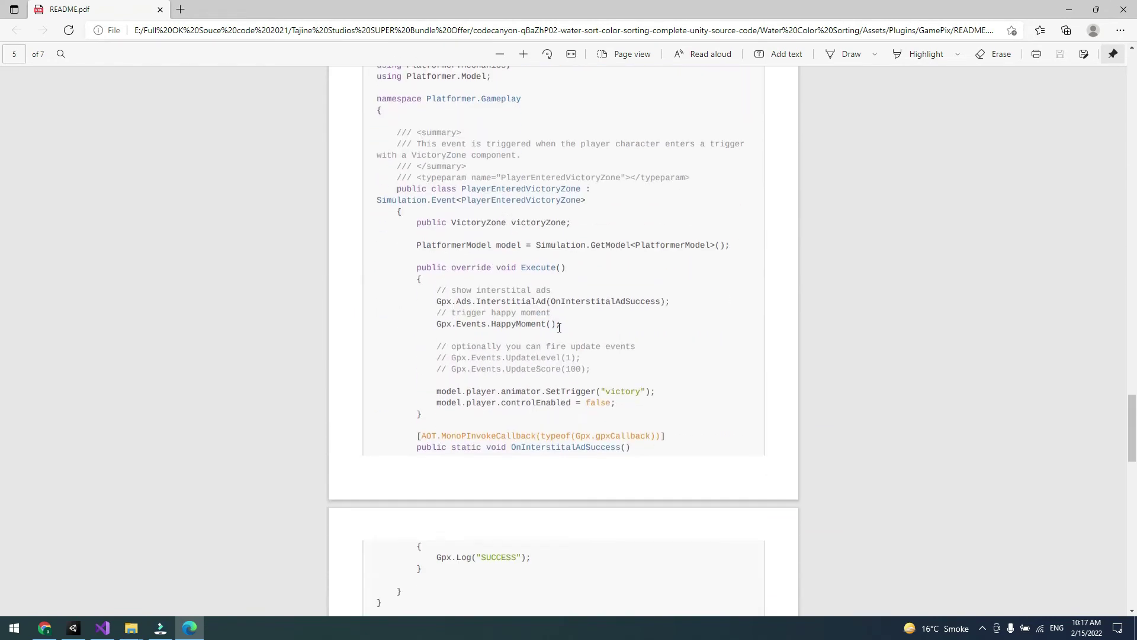
scroll(559, 328, "up", 5)
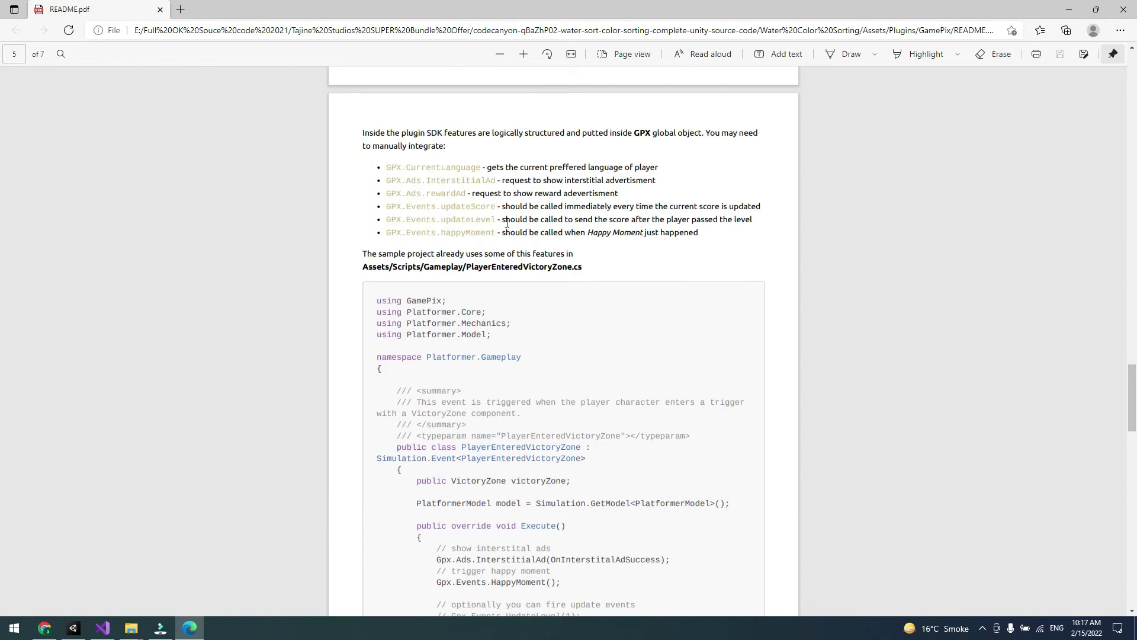
scroll(506, 223, "up", 5)
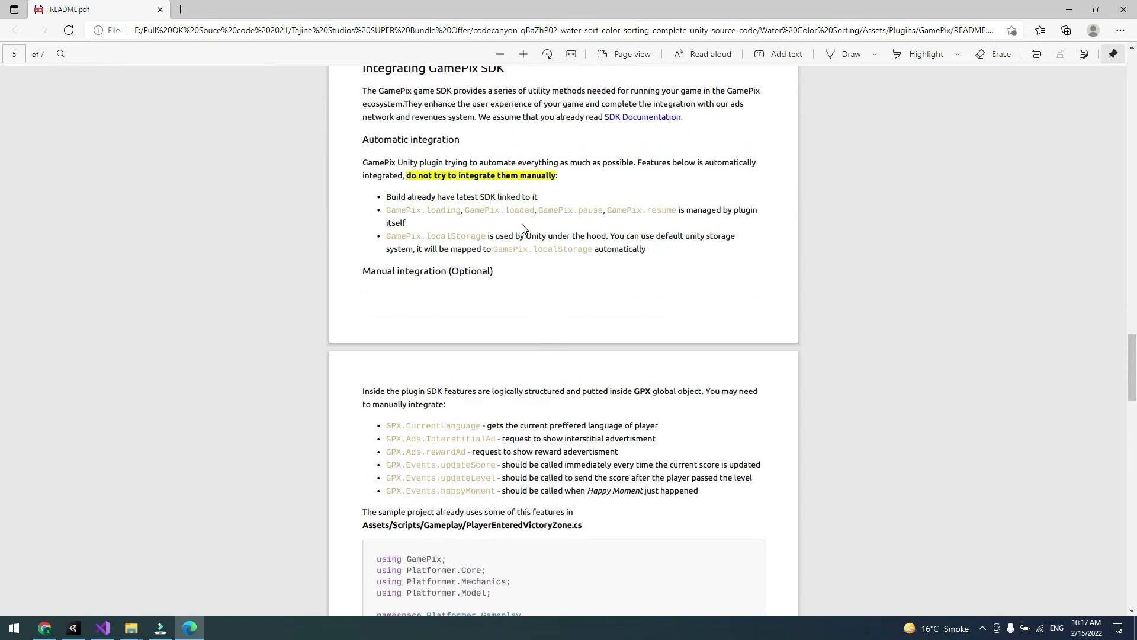
scroll(561, 279, "down", 11)
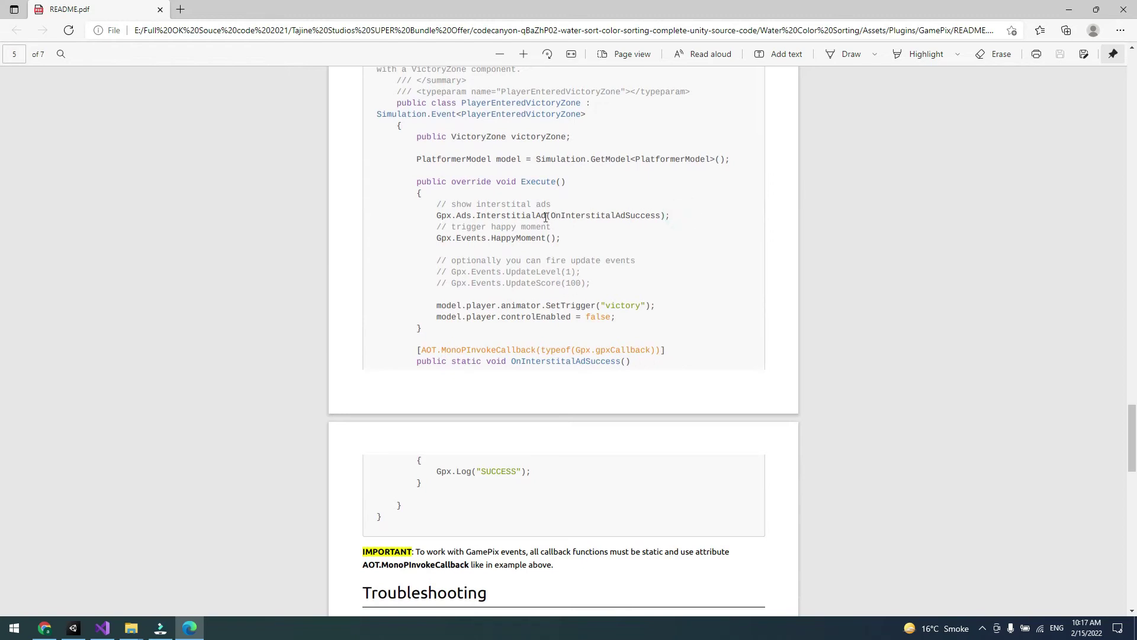
left_click_drag(673, 215, 436, 215)
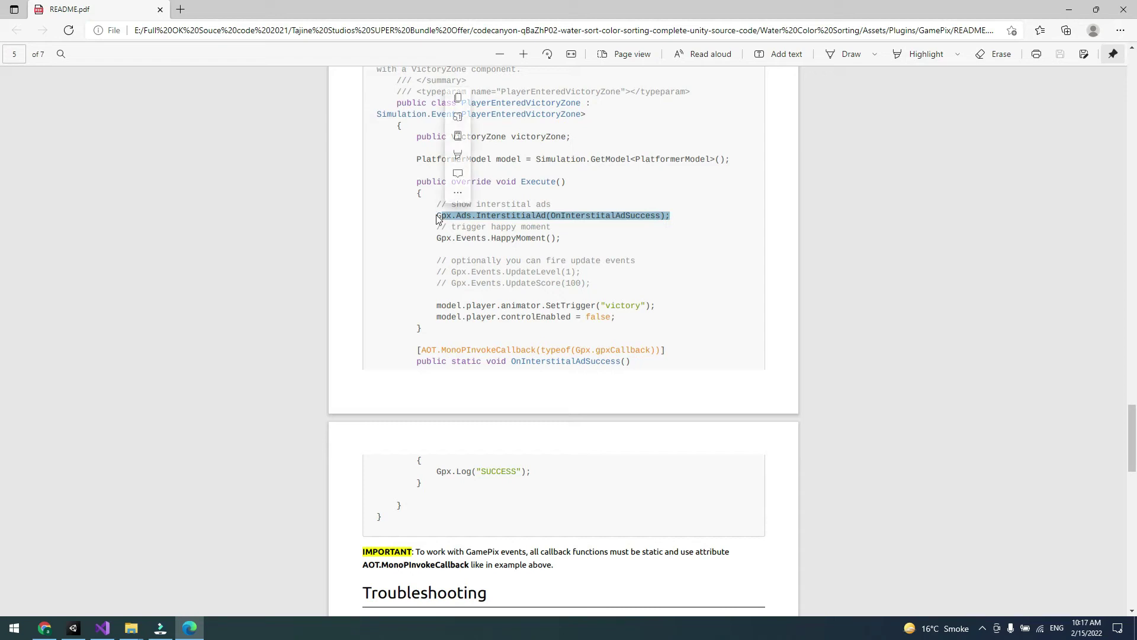
left_click(436, 215)
left_click_drag(437, 215, 670, 215)
right_click(635, 214)
left_click(679, 272)
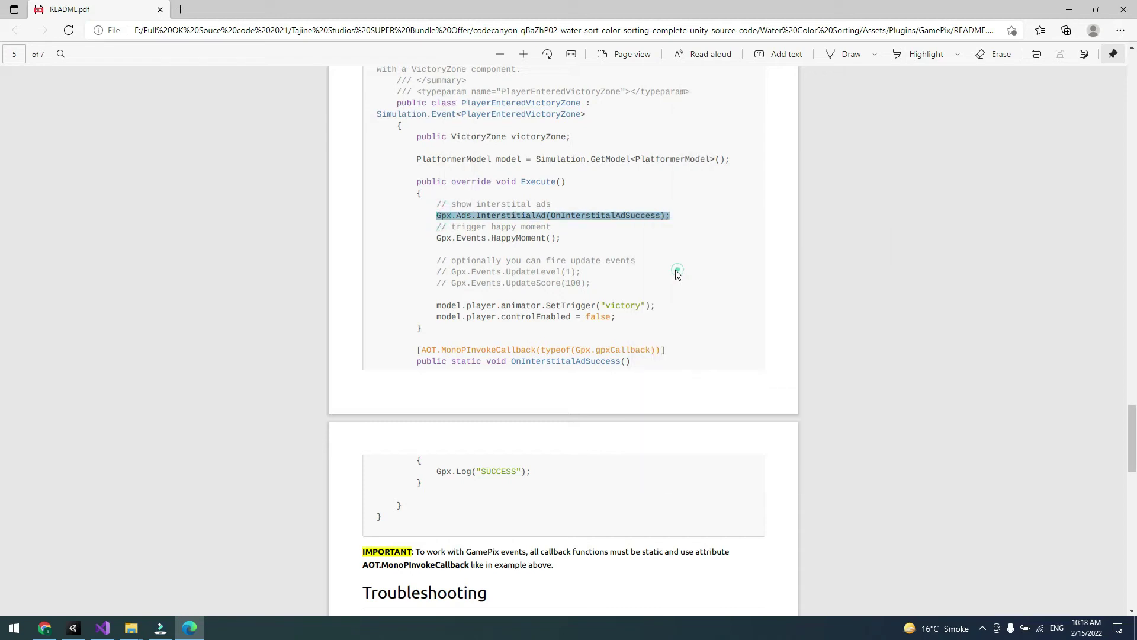
Switch to Visual Studio and insert the copied Gpx.Ads.InterstitialAd call after setingdialogue(); in the Start() method of MainMenuManager.cs
left_click(102, 628)
scroll(265, 259, "up", 10)
scroll(265, 258, "up", 19)
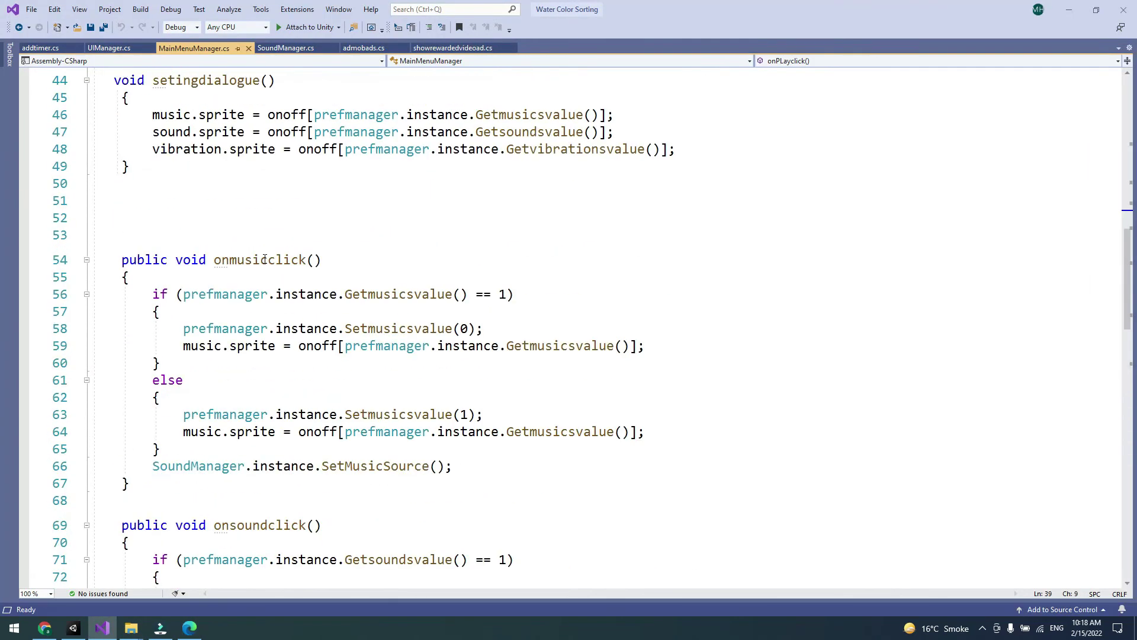
scroll(276, 277, "down", 4)
left_click(284, 264)
key("Return")
key("ctrl+v")
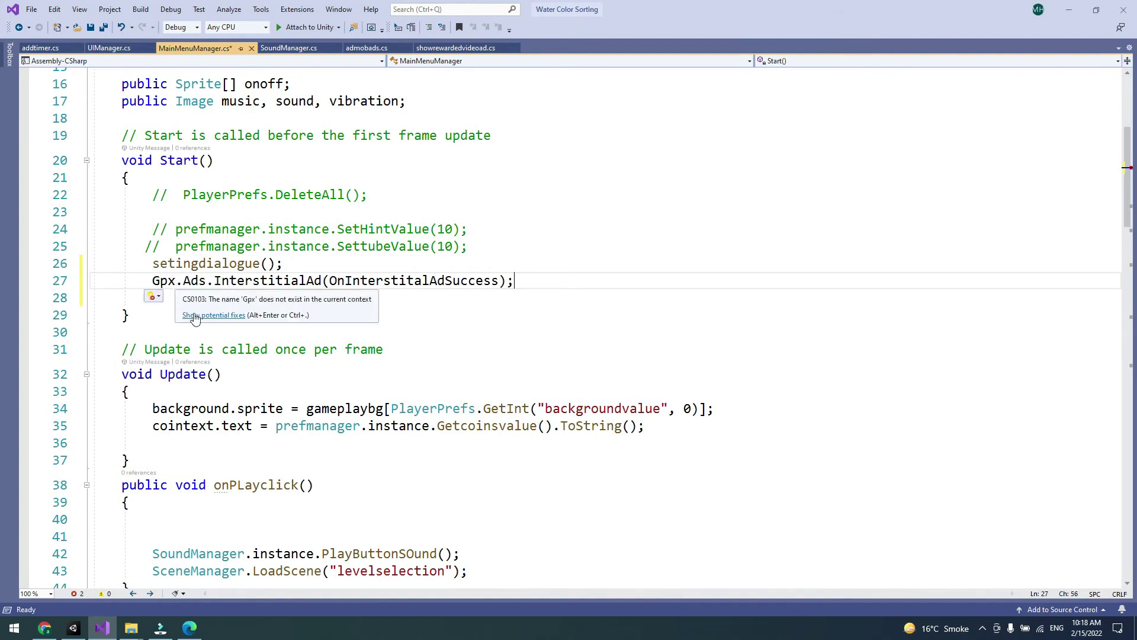
Add the using GamePix; directive to MainMenuManager.cs through the suggested fix for Gpx and check it among the file's imports
key("ctrl+period")
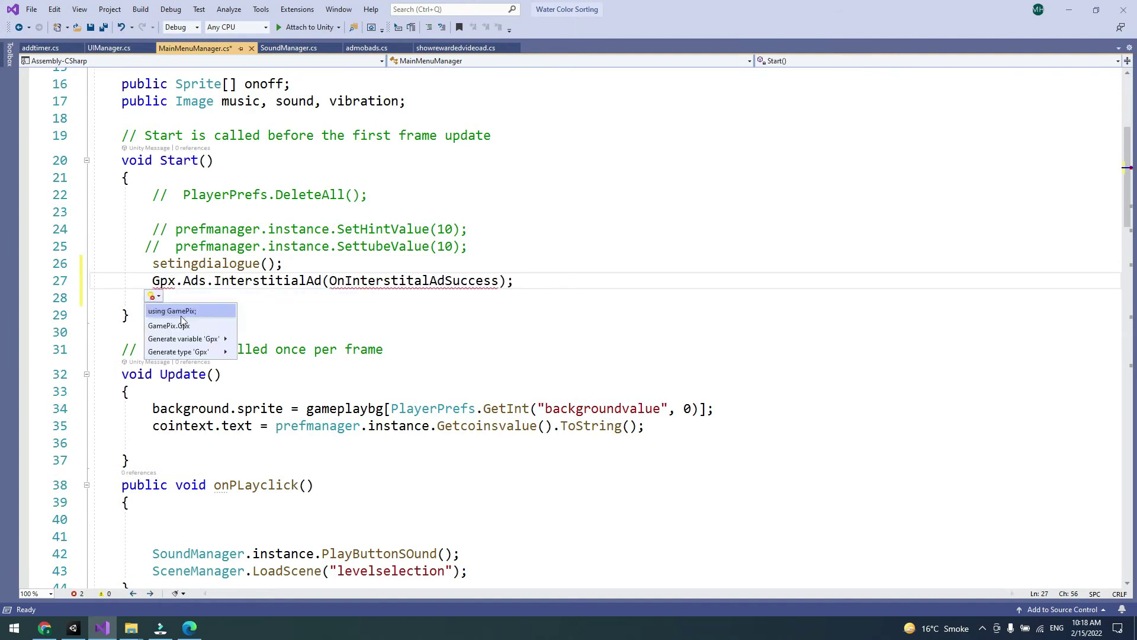
left_click(167, 312)
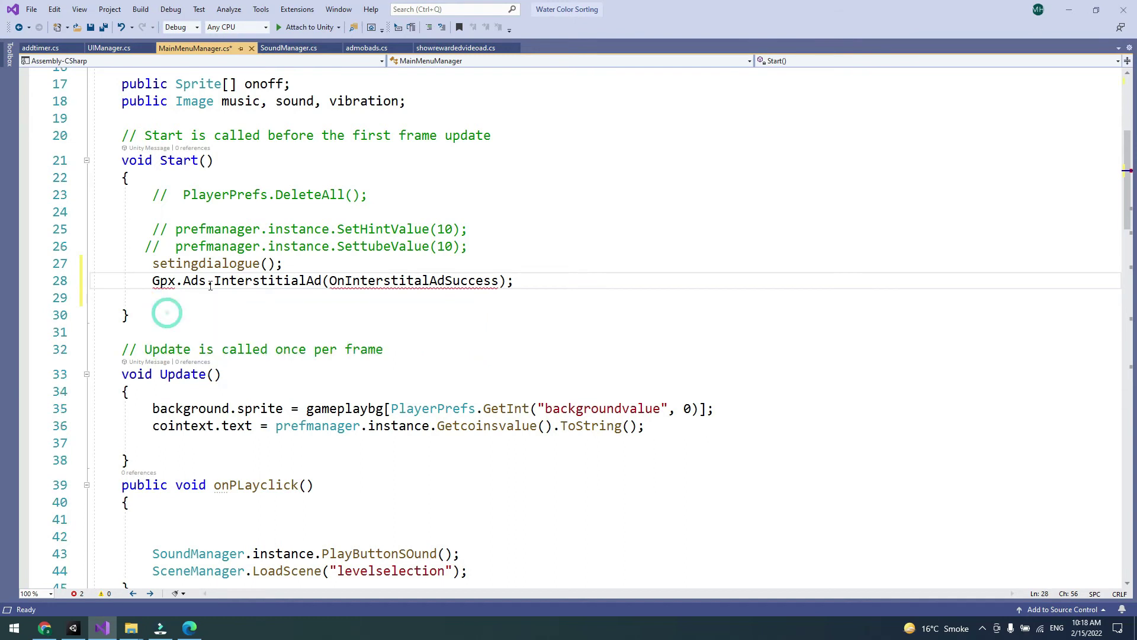
scroll(212, 235, "up", 5)
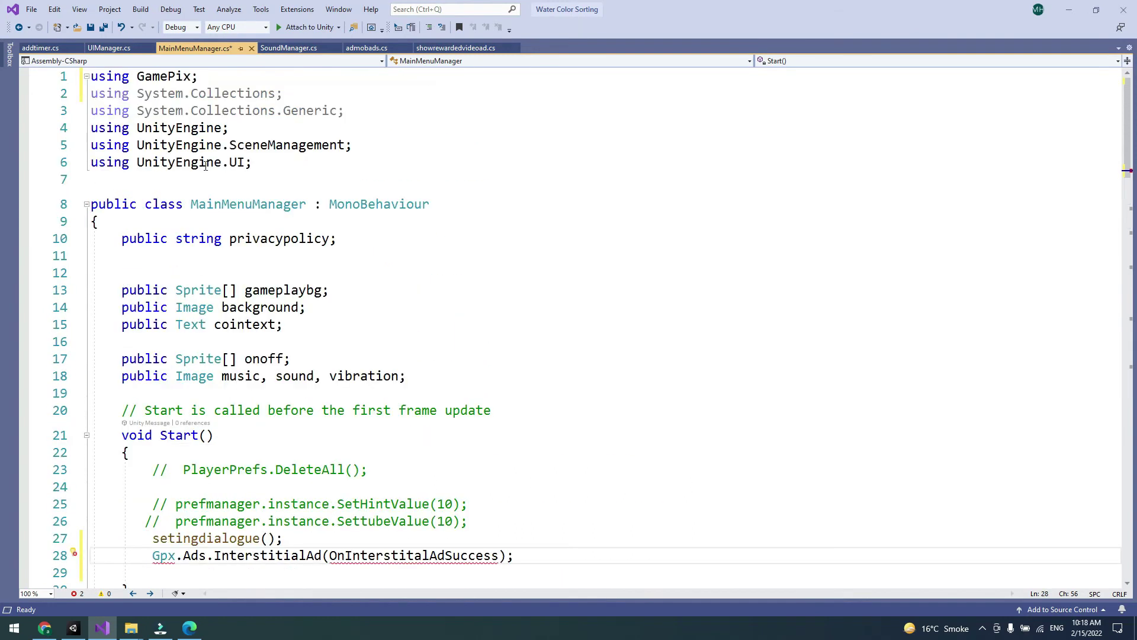
left_click_drag(202, 79, 88, 77)
left_click(201, 76)
scroll(298, 217, "down", 7)
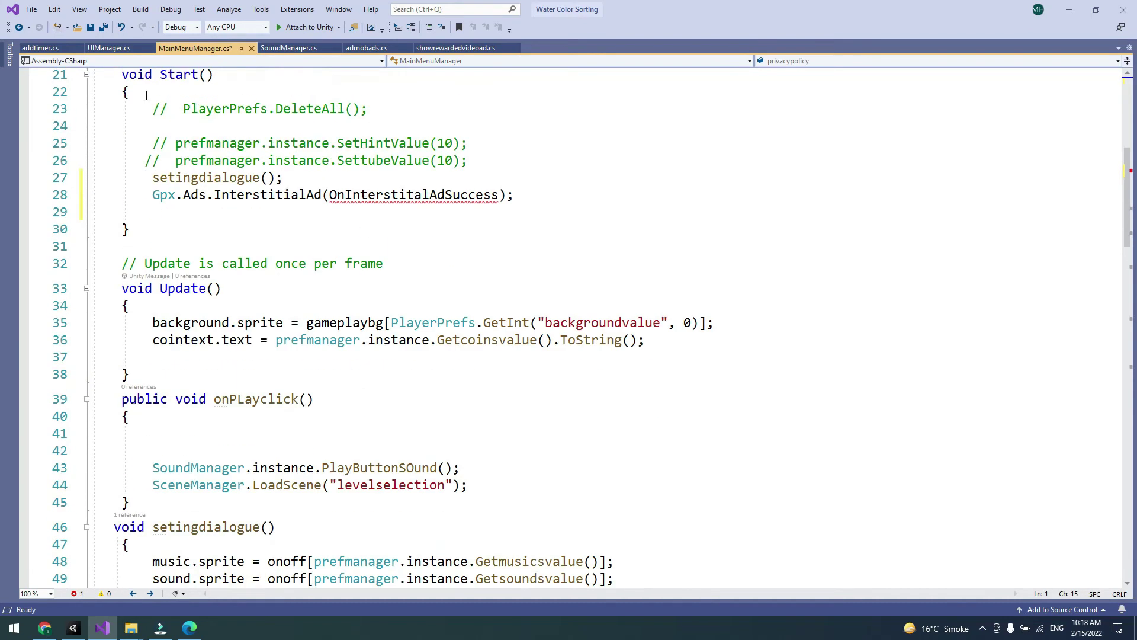
Consult the OnInterstitalAdSuccess callback sample in the README PDF, and return to MainMenuManager.cs in Visual Studio
left_click(190, 628)
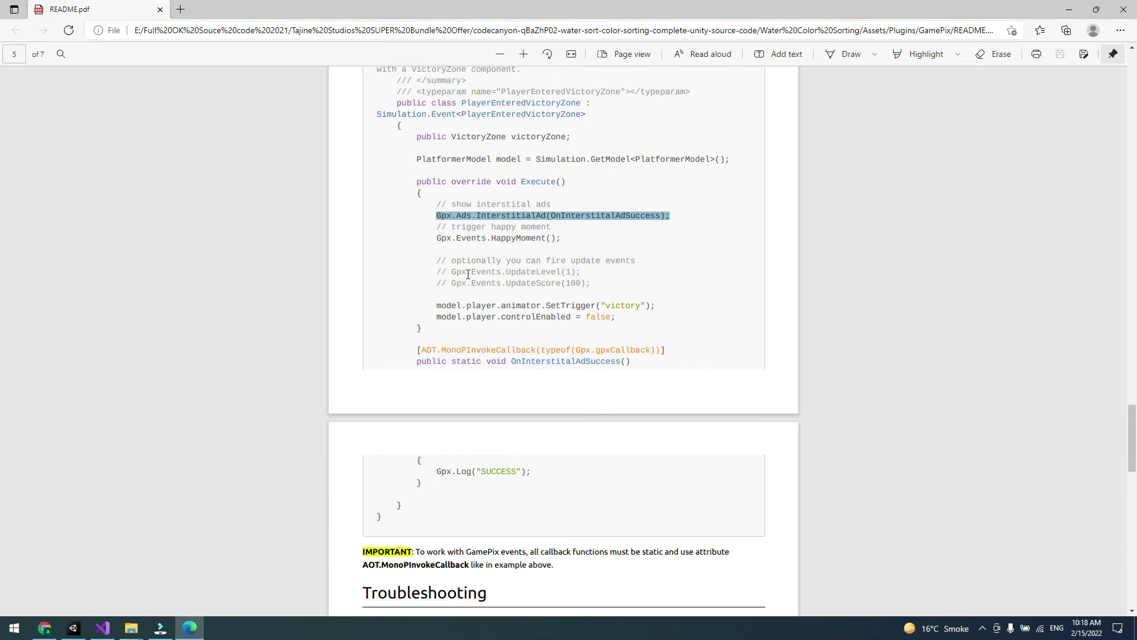
scroll(468, 274, "down", 3)
scroll(468, 278, "up", 3)
double_click(399, 505)
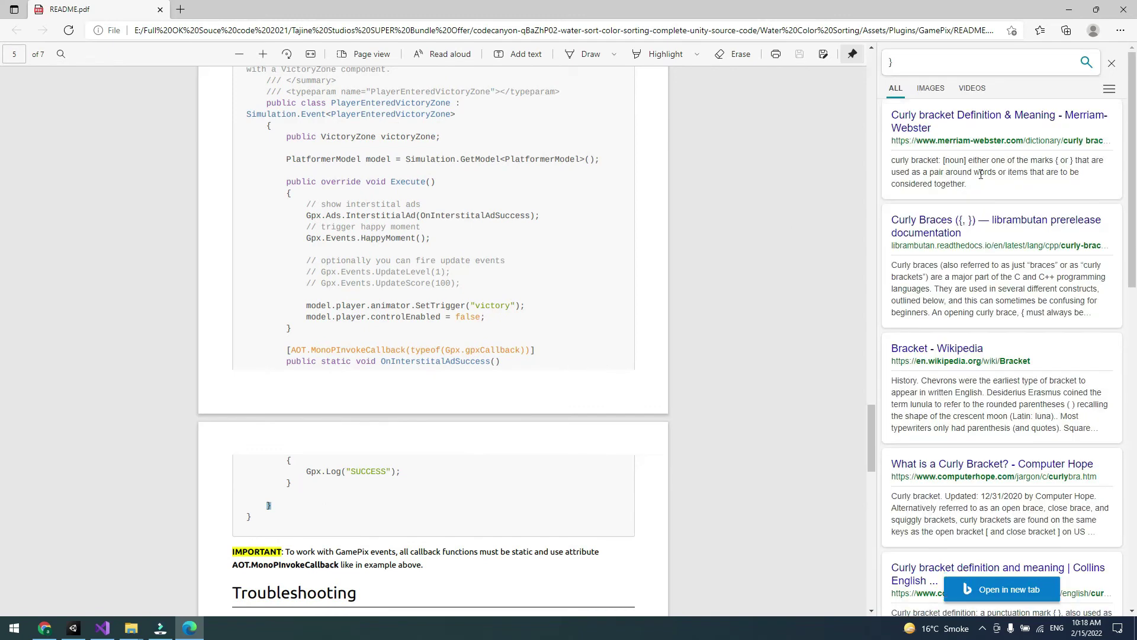
left_click(1112, 63)
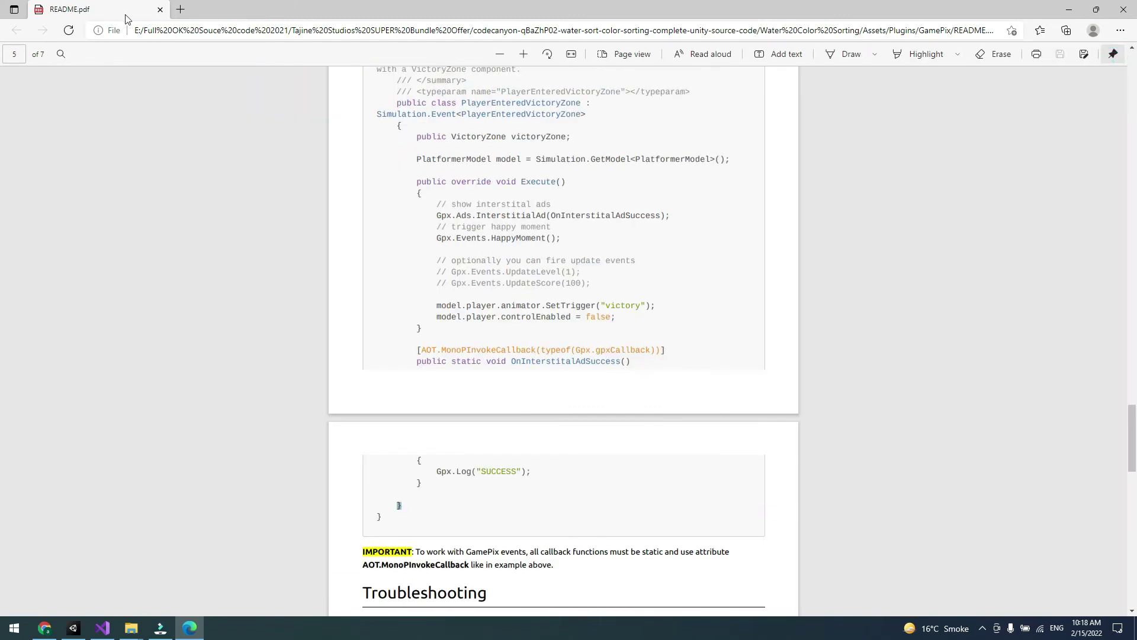
left_click(102, 628)
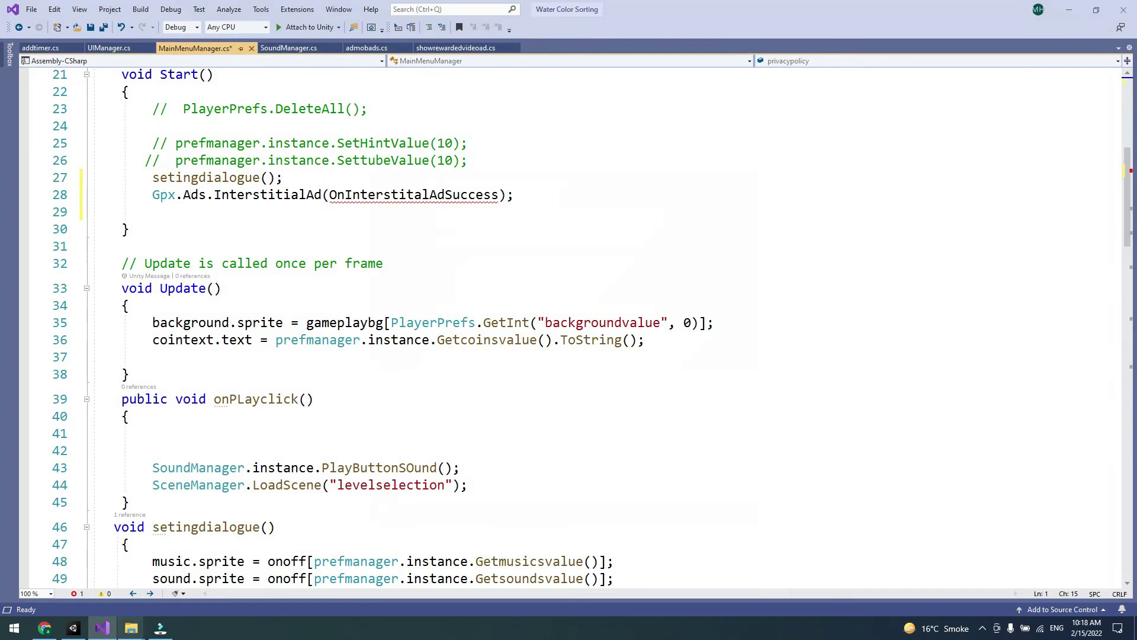
Switch to Chrome and copy the AOT.MonoPInvokeCallback attribute with the OnInterstitalAdSuccess callback from the GamePix Unity Plugin doc's sample code
left_click(54, 631)
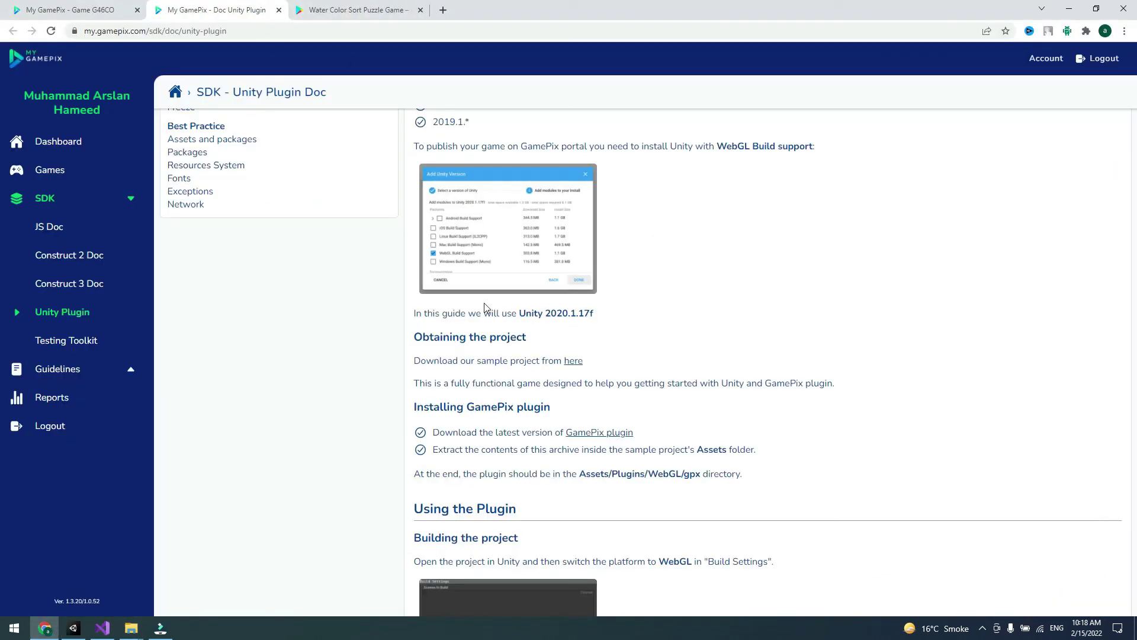
scroll(563, 355, "down", 3)
scroll(562, 338, "down", 20)
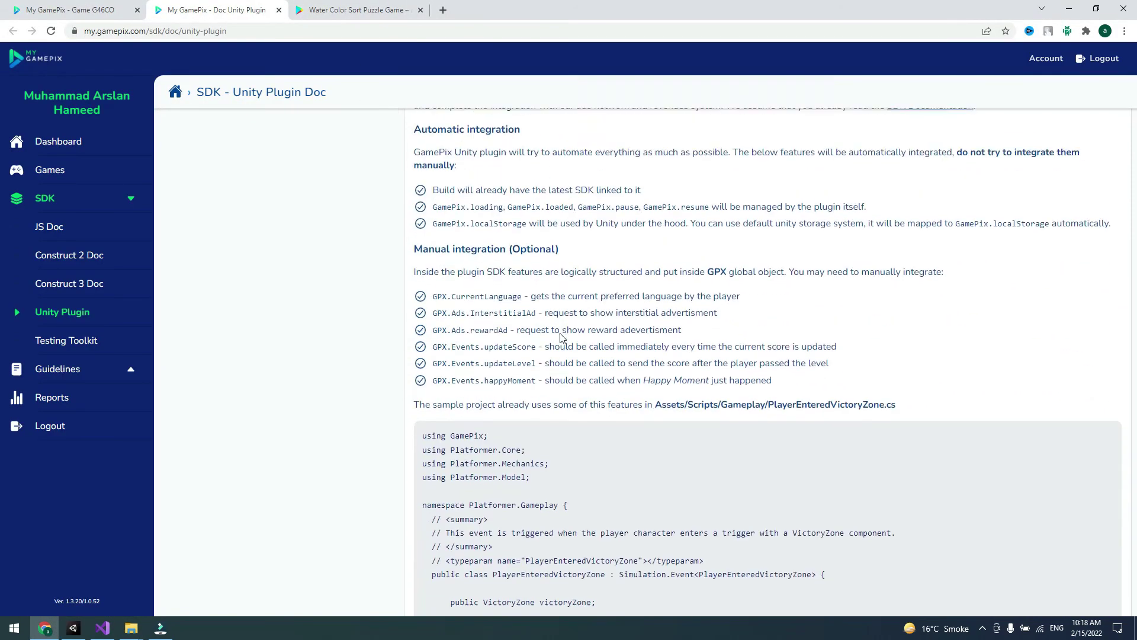
scroll(562, 337, "down", 6)
scroll(521, 322, "up", 2)
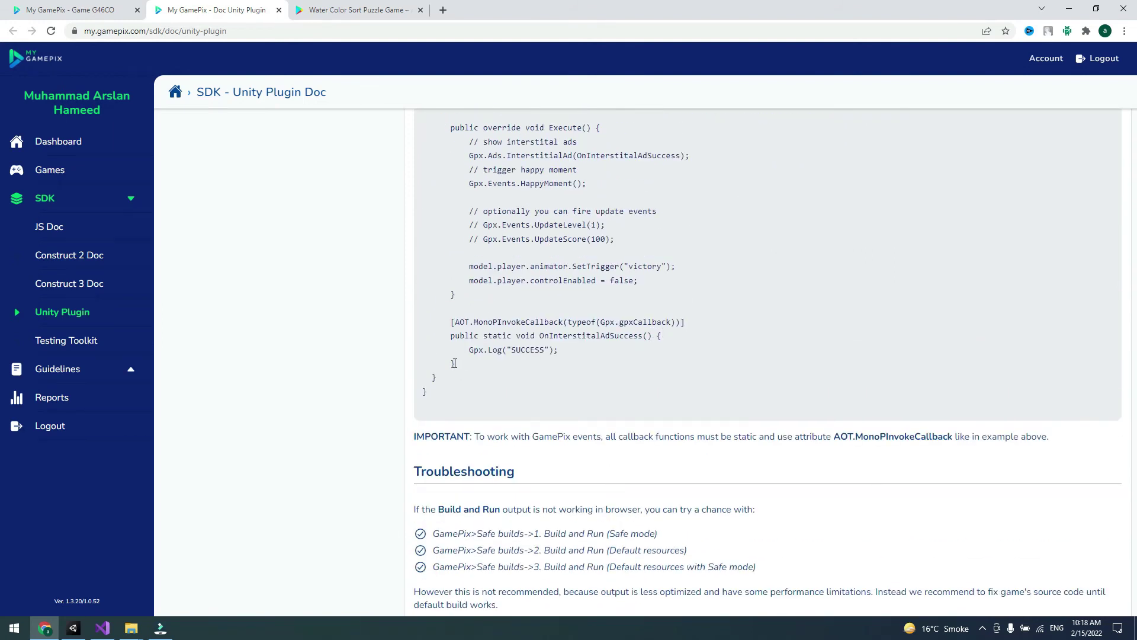
left_click_drag(455, 363, 444, 326)
right_click(477, 322)
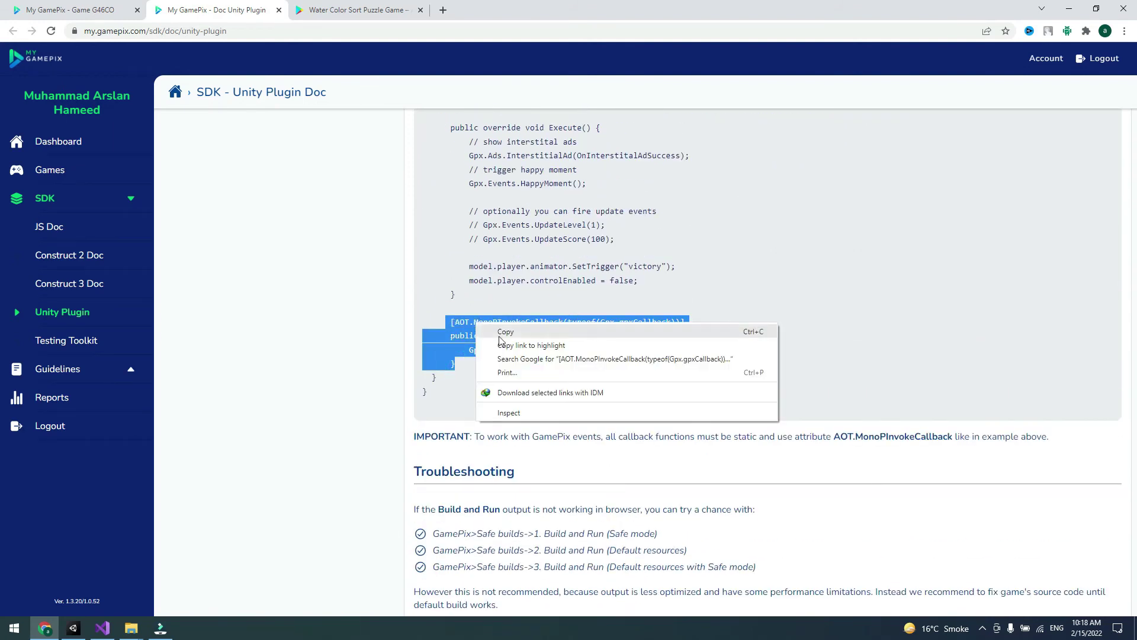
left_click(500, 331)
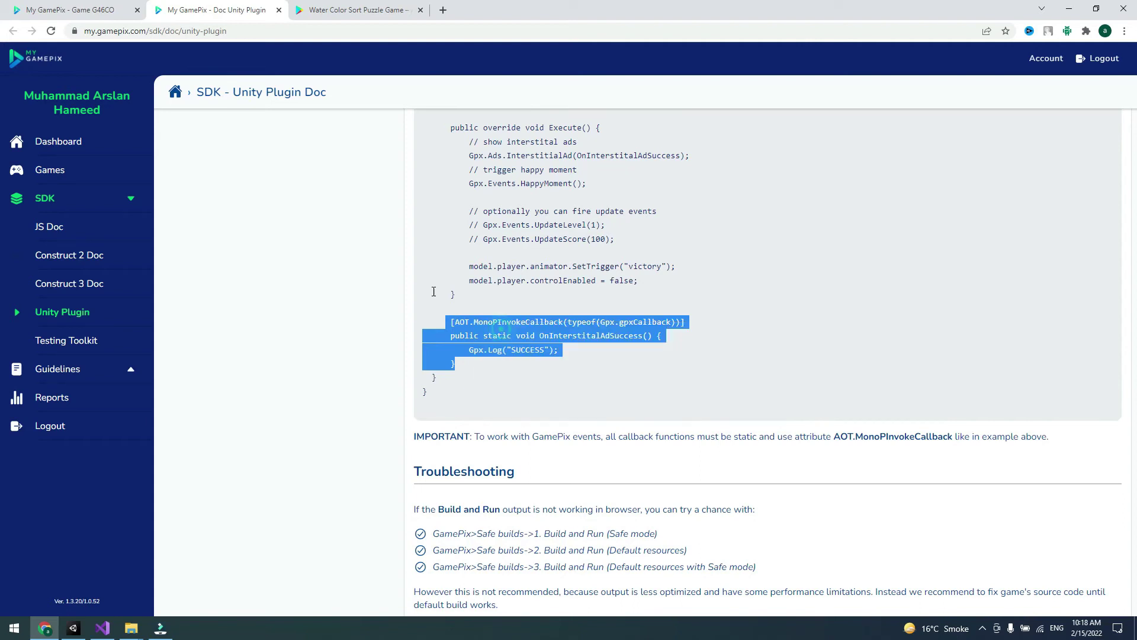
Switch to Visual Studio, insert the copied OnInterstitalAdSuccess callback below the Start() method in MainMenuManager.cs, and save the script
left_click(107, 627)
left_click(145, 247)
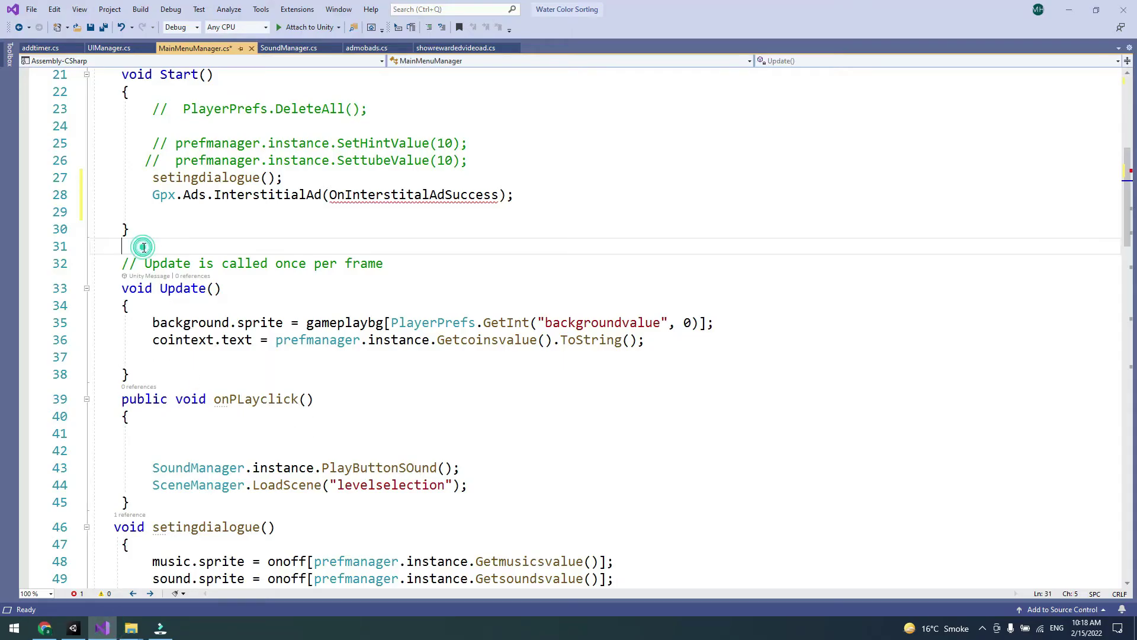
key("ctrl+v")
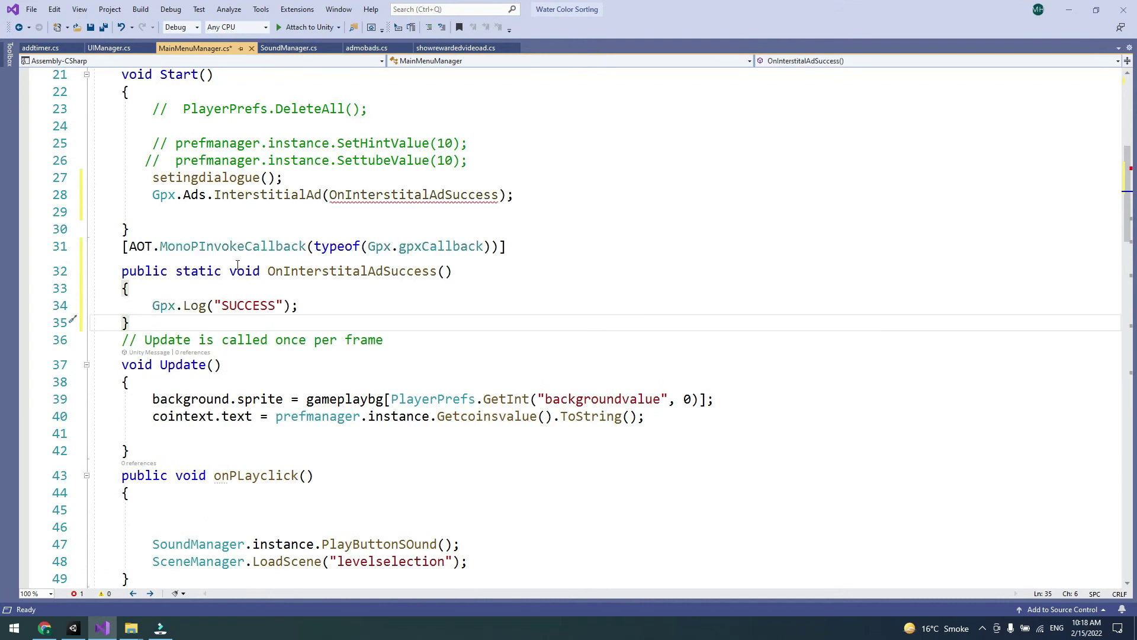
left_click_drag(122, 246, 517, 247)
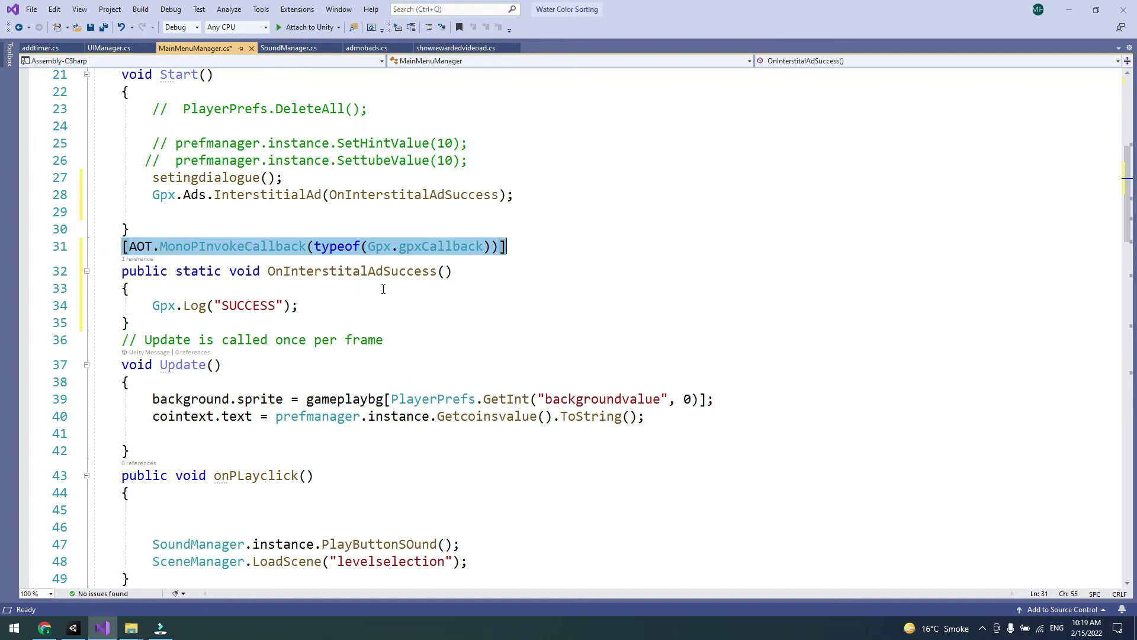
left_click(522, 246)
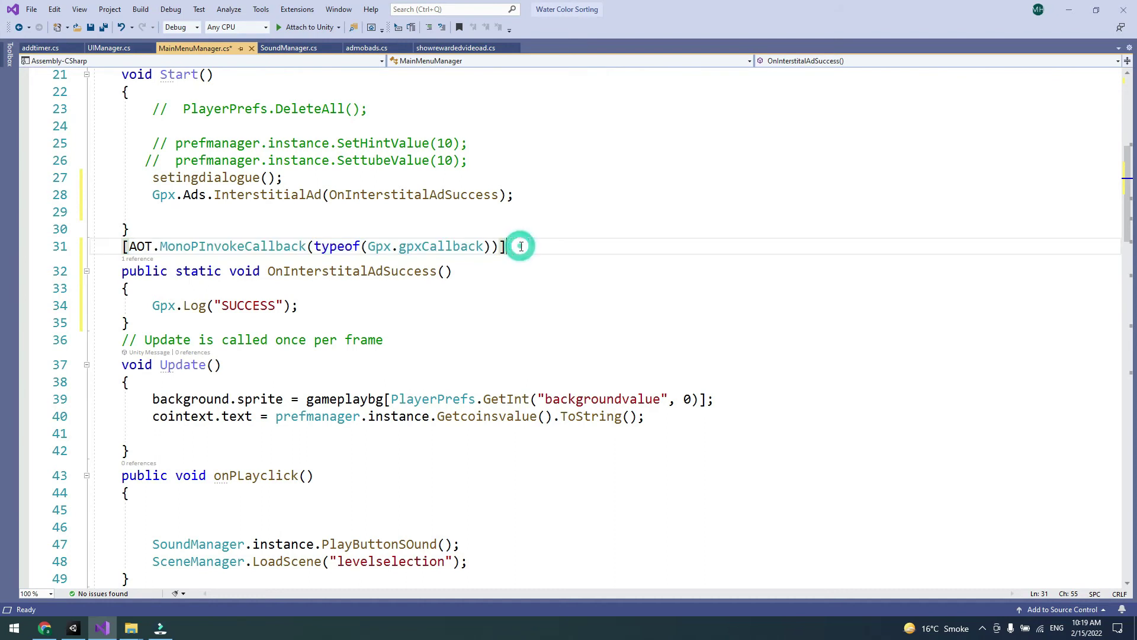
left_click(129, 323)
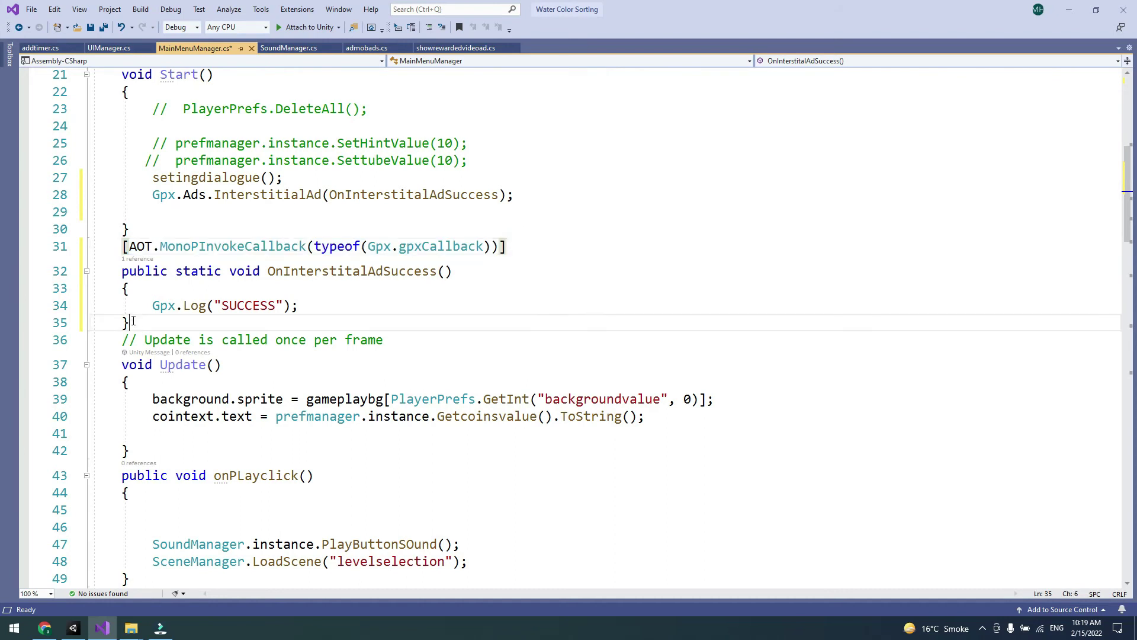
left_click(113, 247)
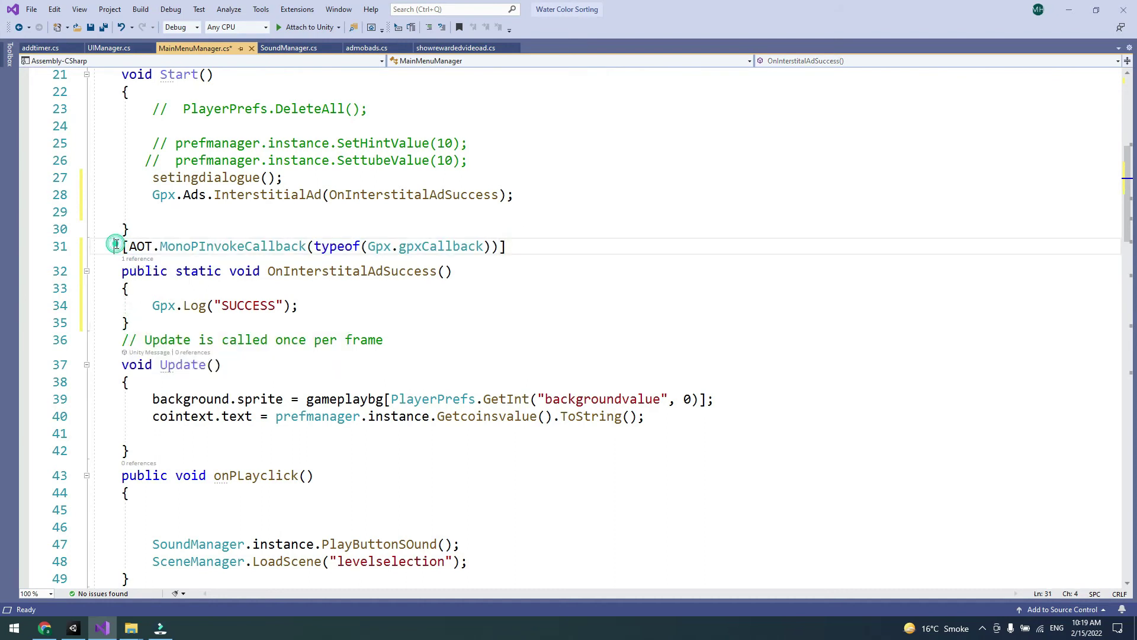
key("ctrl+s")
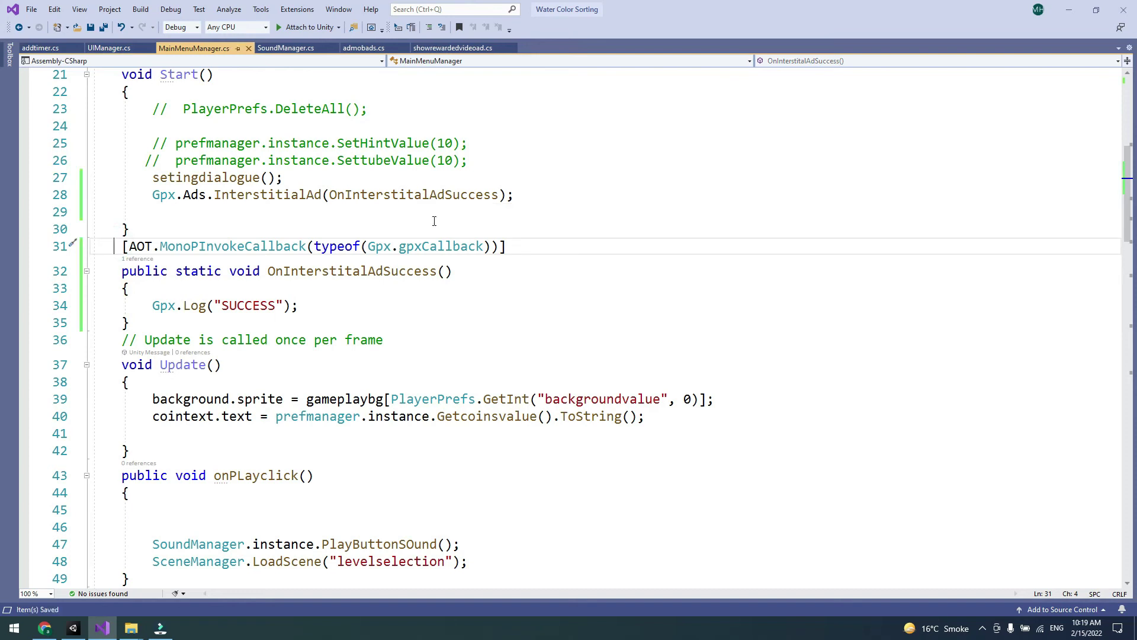
Switch to the Unity editor and run the MainMenu scene in play mode
left_click(102, 48)
left_click(188, 49)
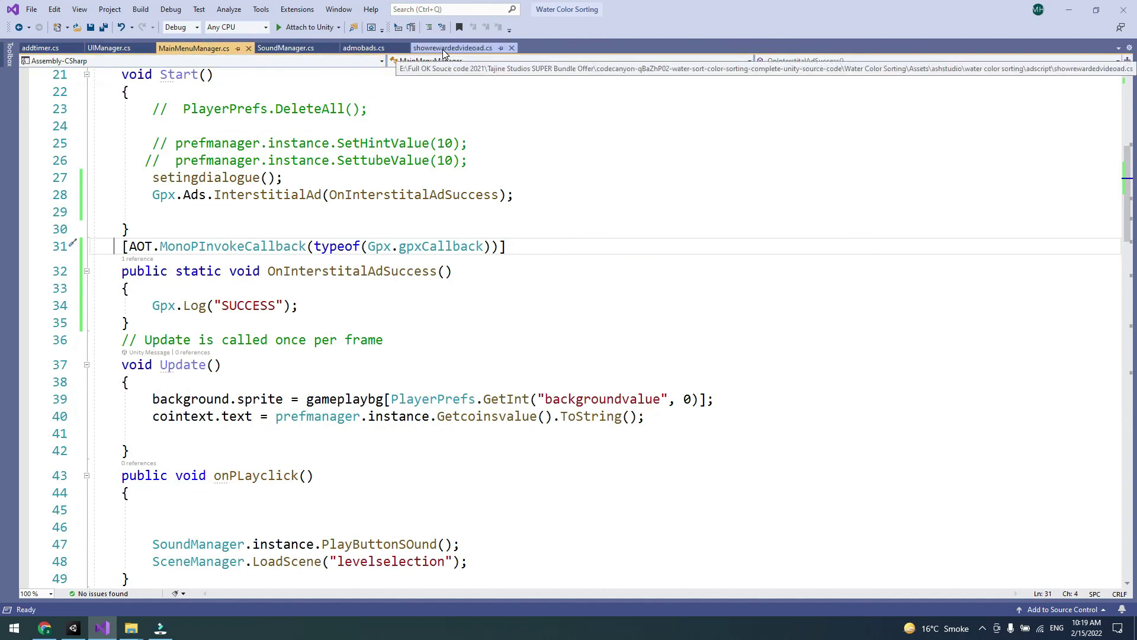
left_click(1070, 13)
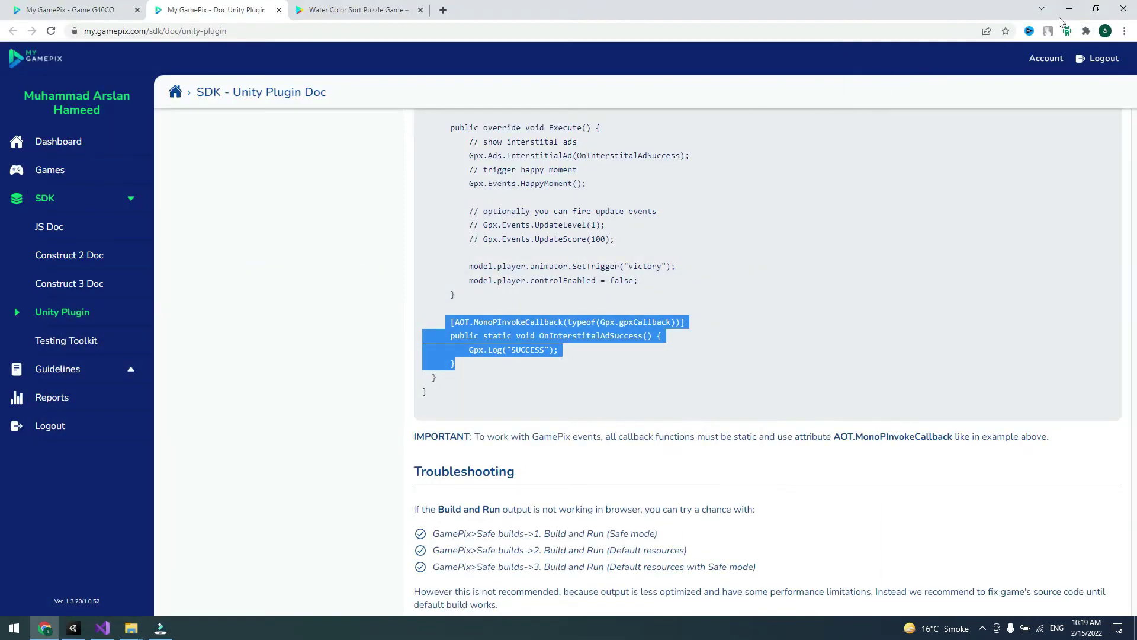
left_click(1069, 10)
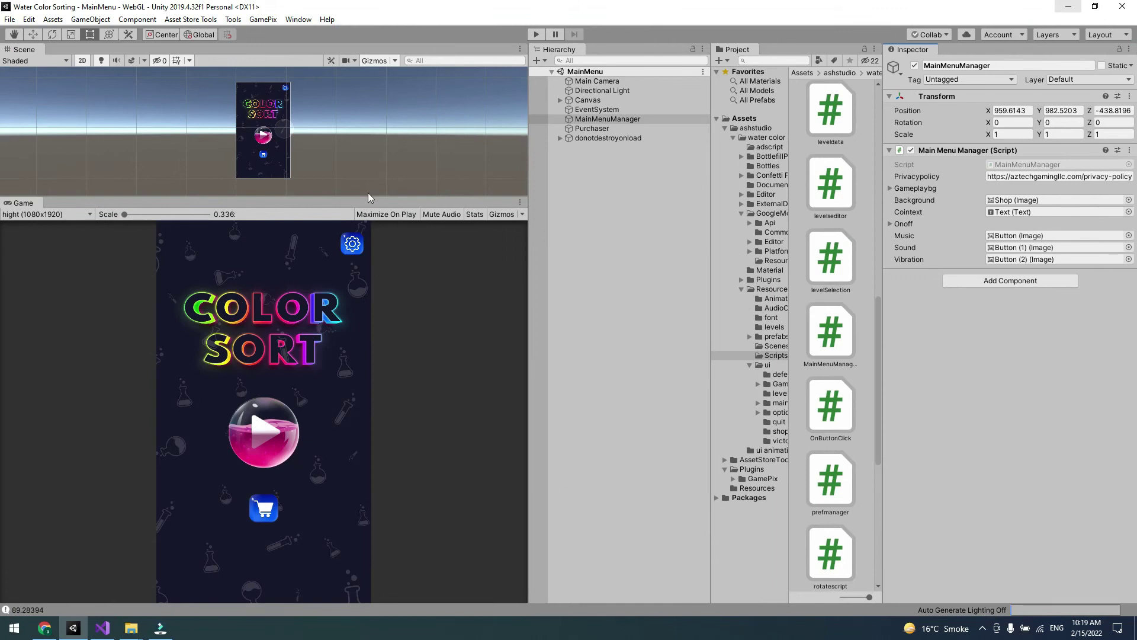
left_click(536, 34)
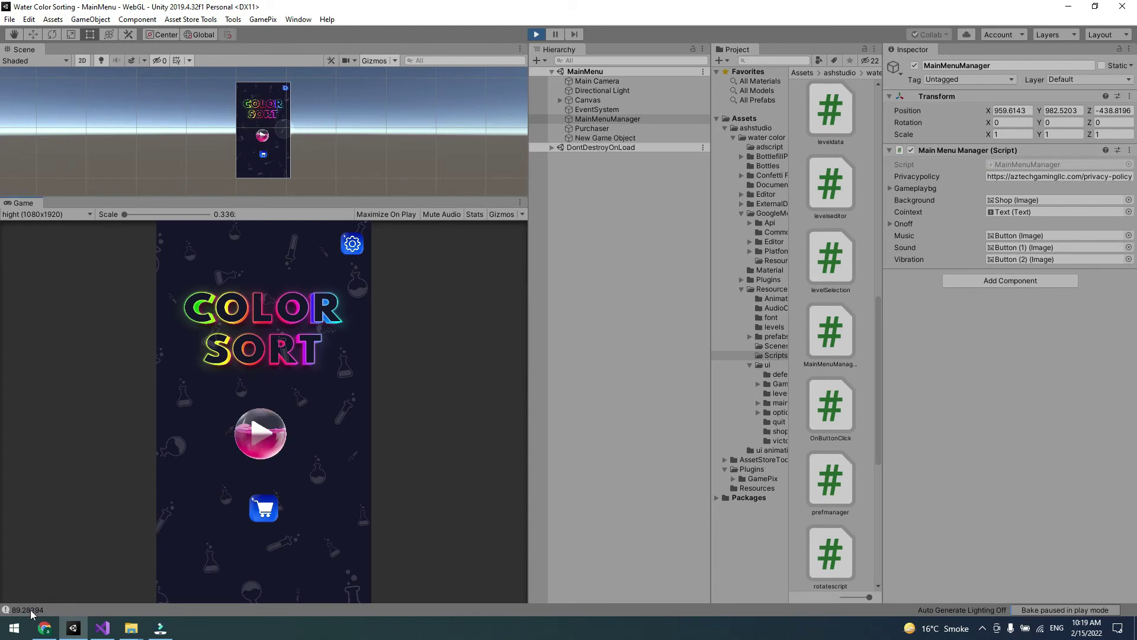
Examine the [Gpx] InterstitialAd and SUCCESS entries in the Console, then clear and close it and stop play mode
left_click(30, 609)
left_click(566, 407)
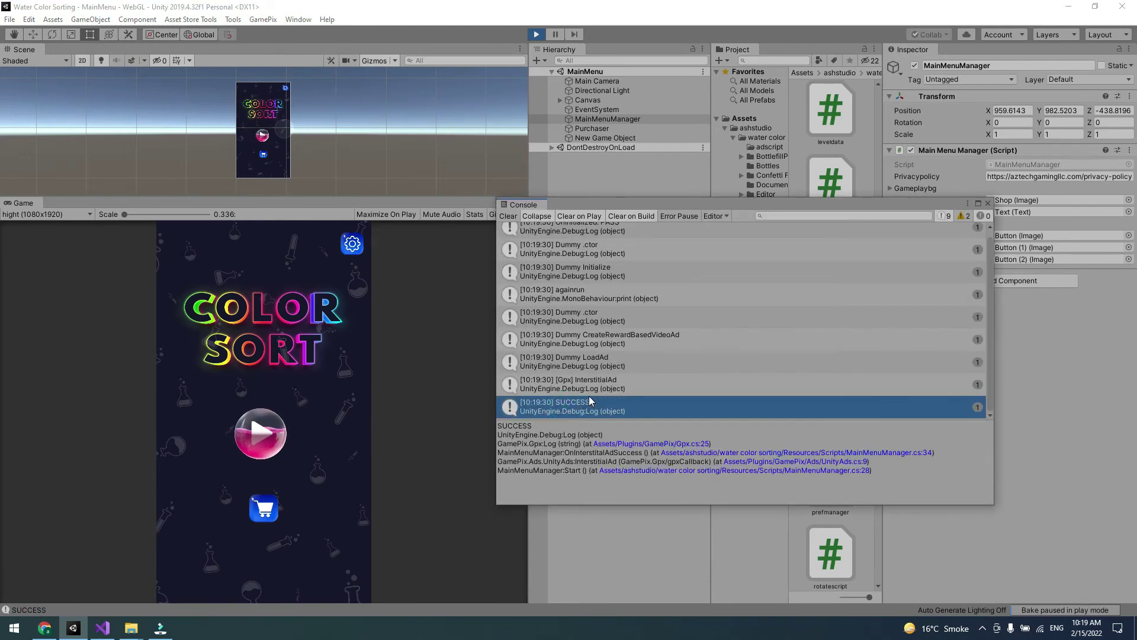
left_click(582, 382)
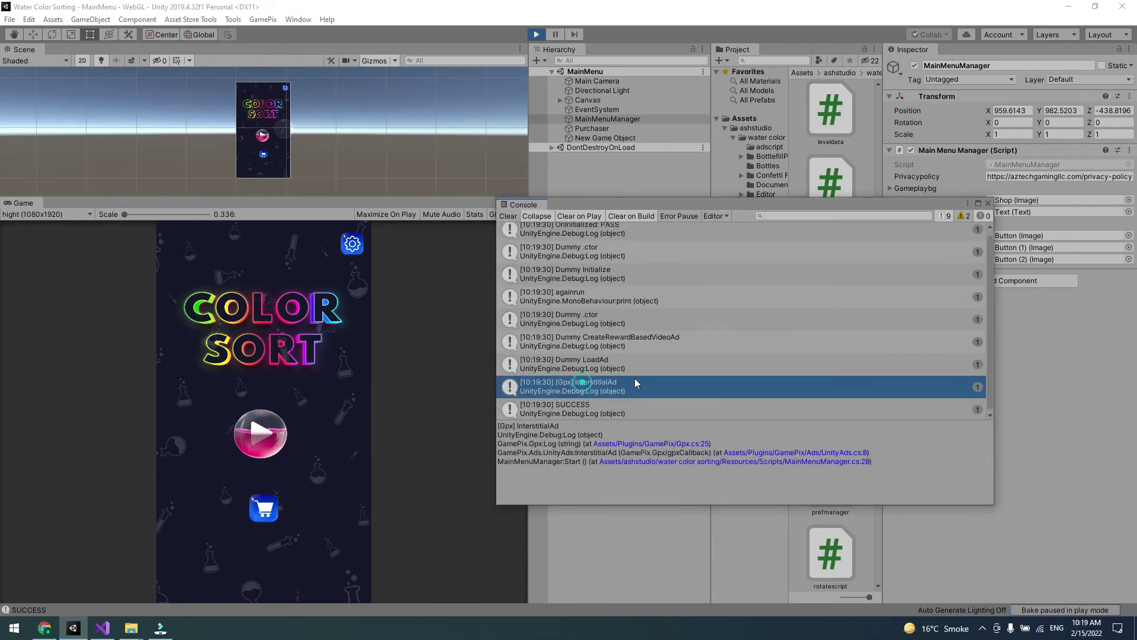
left_click(578, 409)
left_click(507, 216)
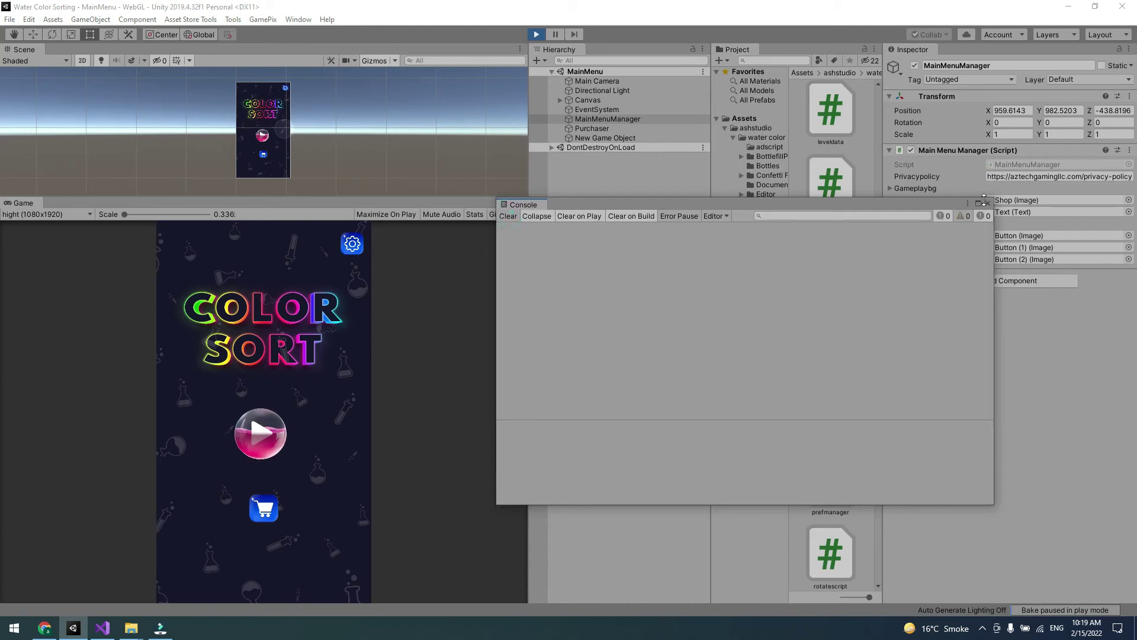
left_click(987, 203)
left_click(536, 34)
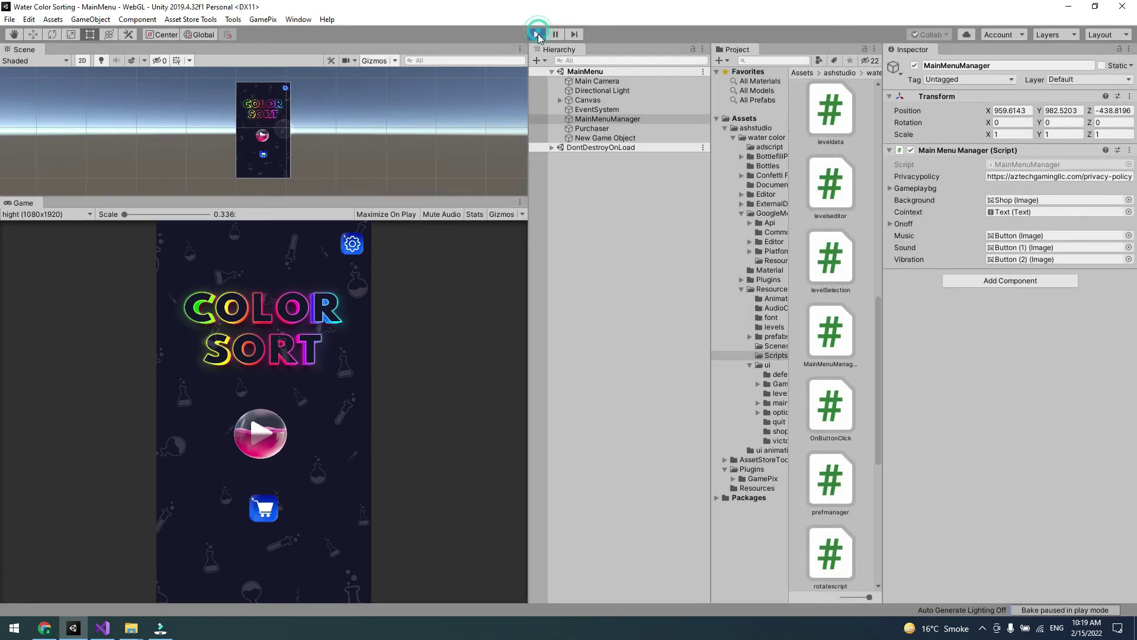
Run the GamePix Build and Run export and select gamesmunch_Water Sort - Color Sorting_1.0.1.gpx in the project's html5 folder
left_click(262, 20)
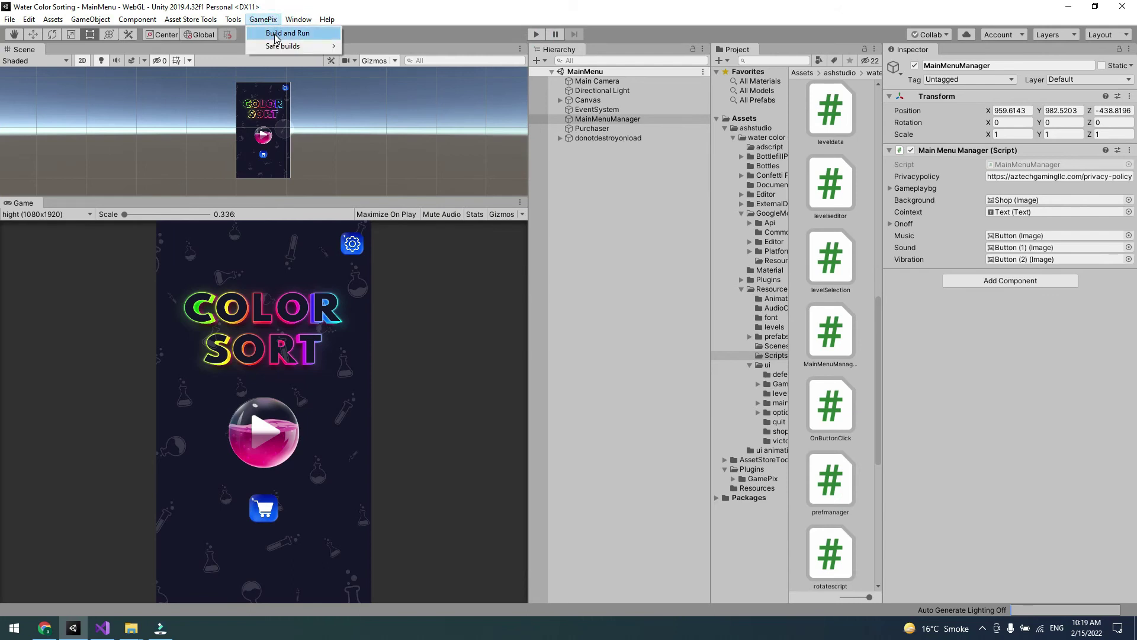
left_click(290, 34)
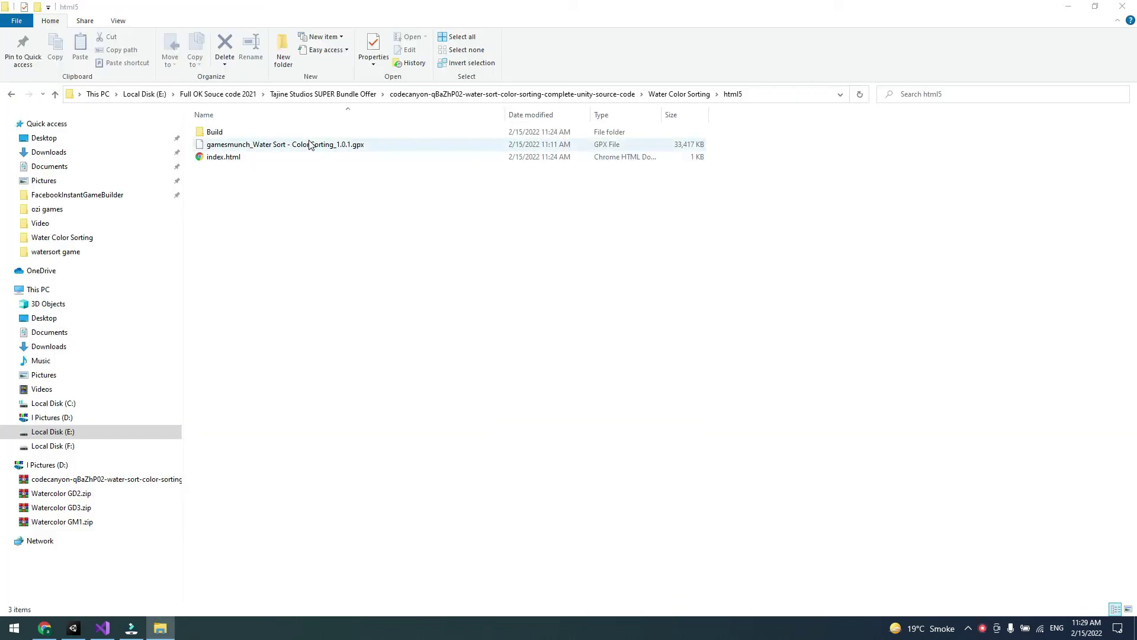
left_click(309, 144)
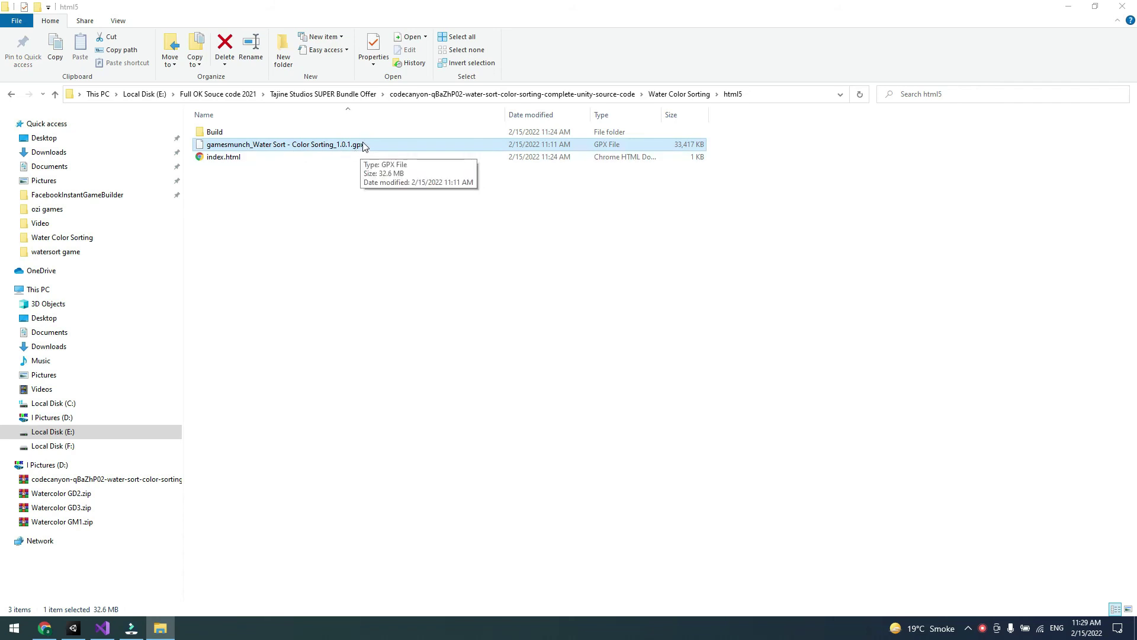
On the game's Packages page in Chrome, confirm the SDK documentation as read and answer "Yes, done!" to the integration test question
left_click(44, 629)
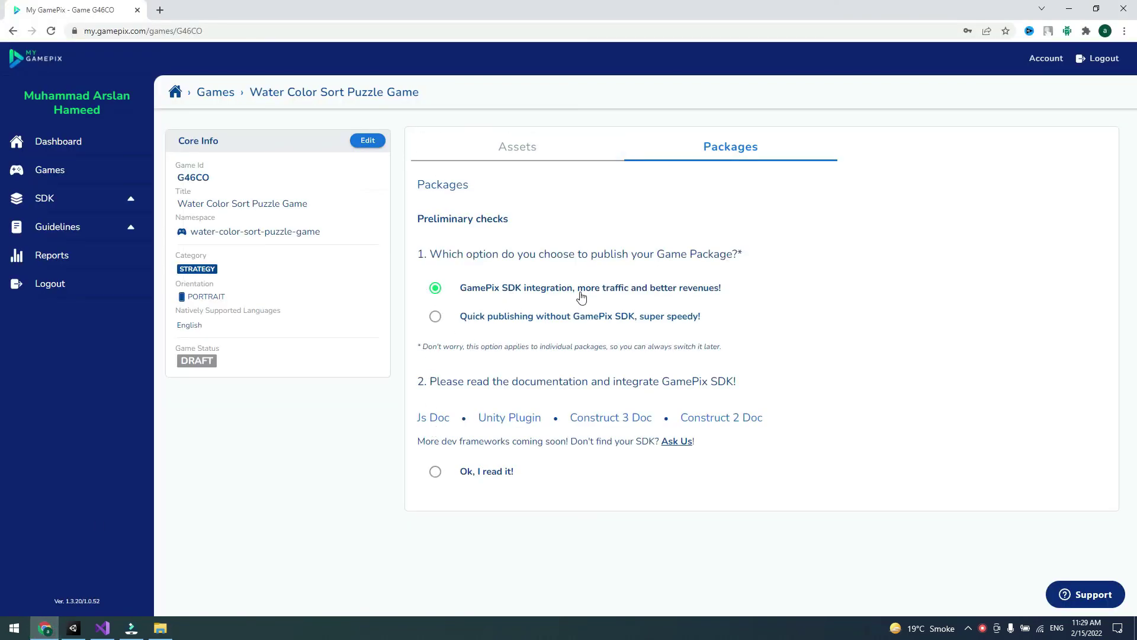
left_click(436, 474)
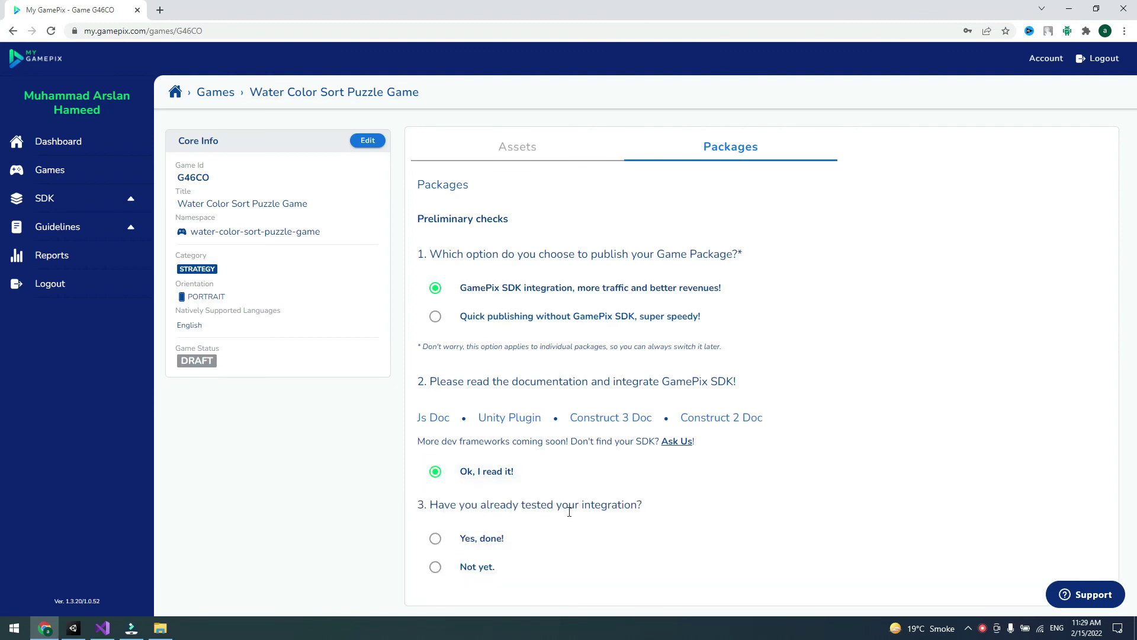
left_click(435, 538)
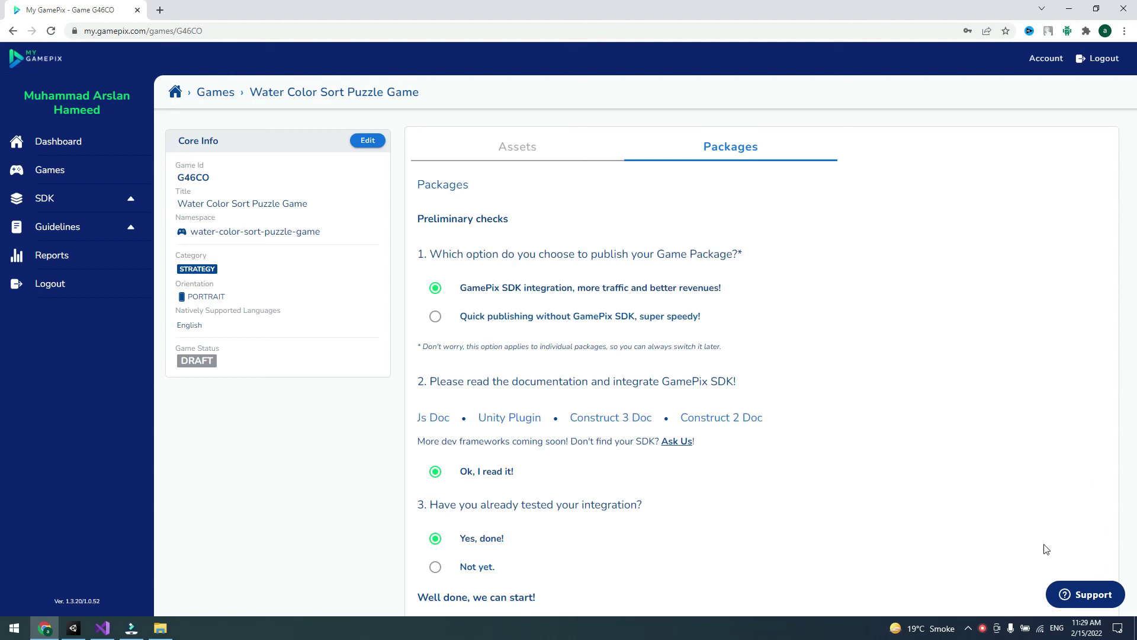
scroll(740, 441, "down", 1)
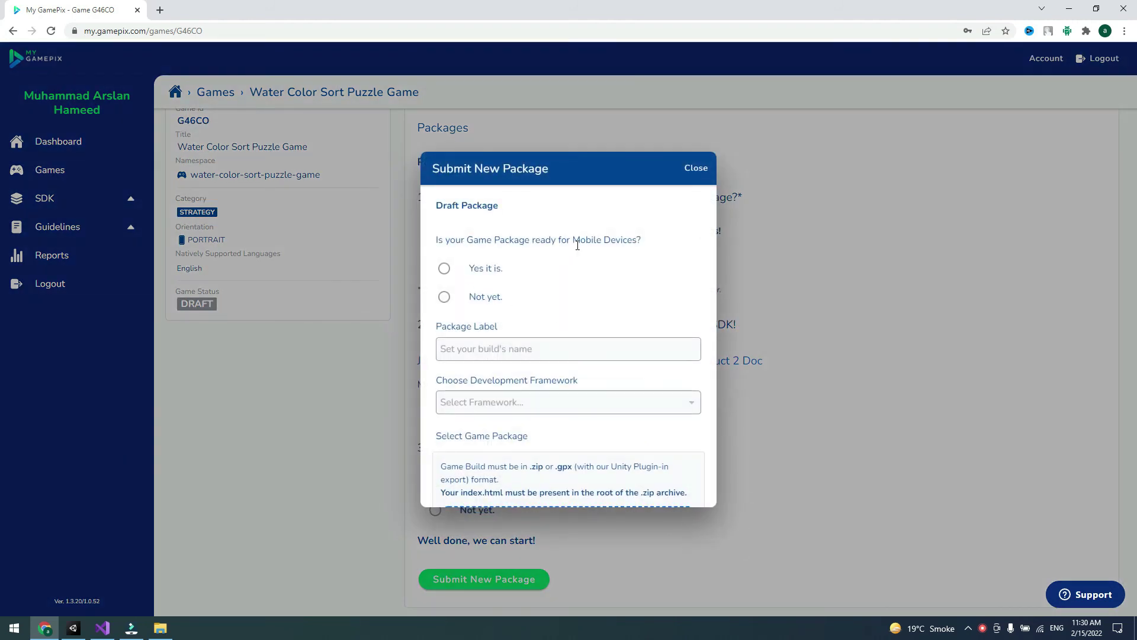
In the new package form, mark the game as ready for mobile devices, label it "version v1", and choose the Unity/WebGL framework
left_click(445, 269)
scroll(674, 277, "down", 2)
left_click(655, 230)
type("version v1")
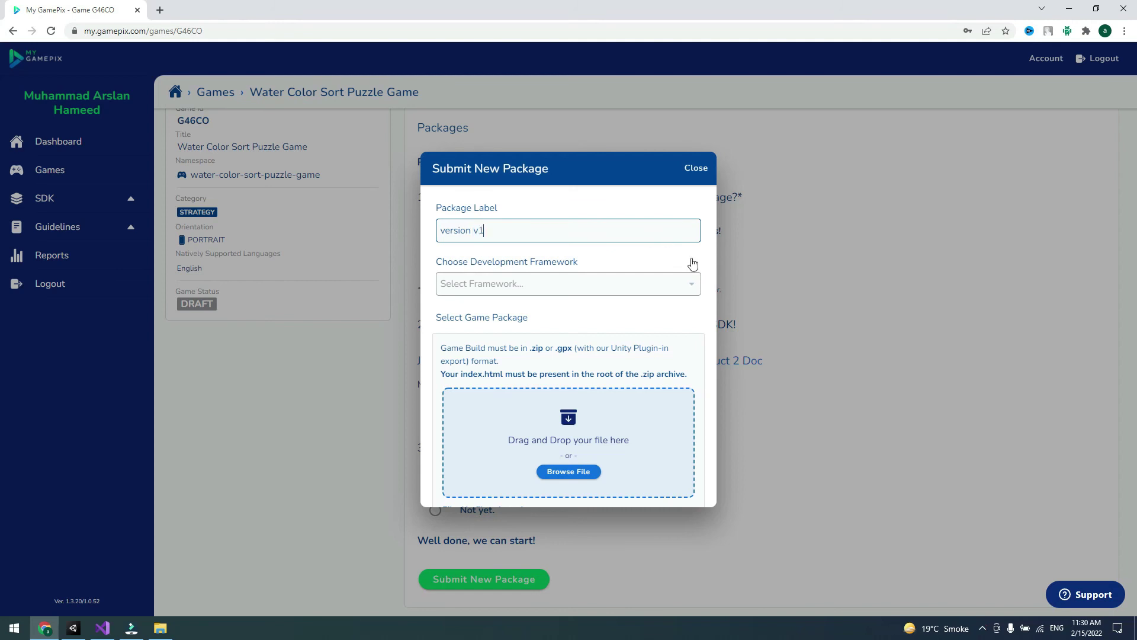
left_click(691, 283)
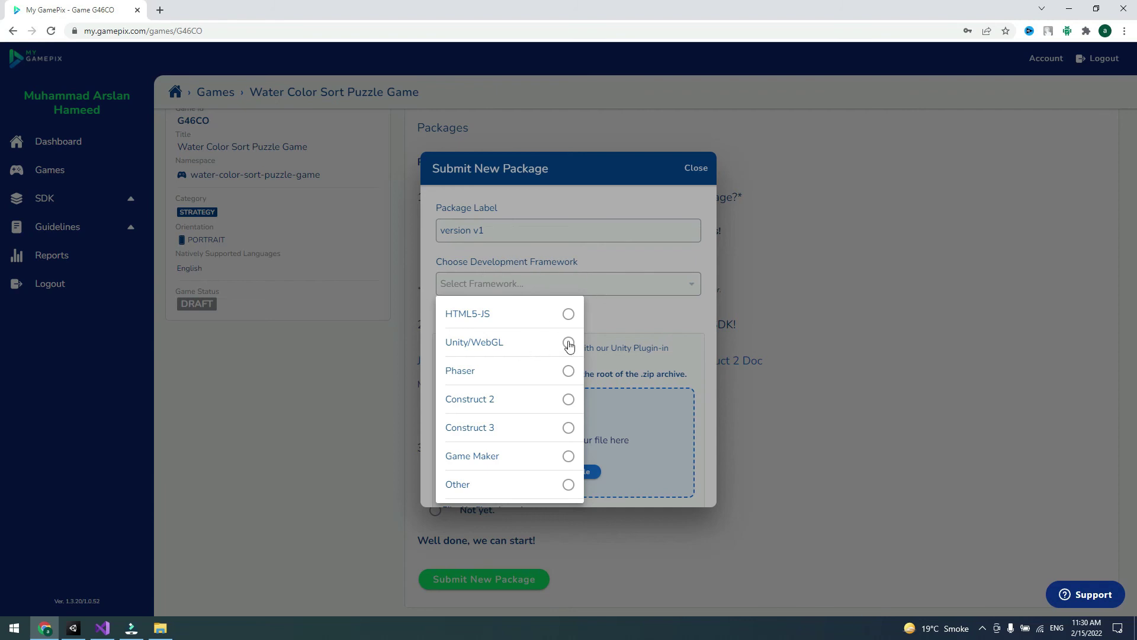
left_click(568, 343)
Start browsing for the game package file and copy the html5 build folder's path from File Explorer
scroll(610, 344, "down", 1)
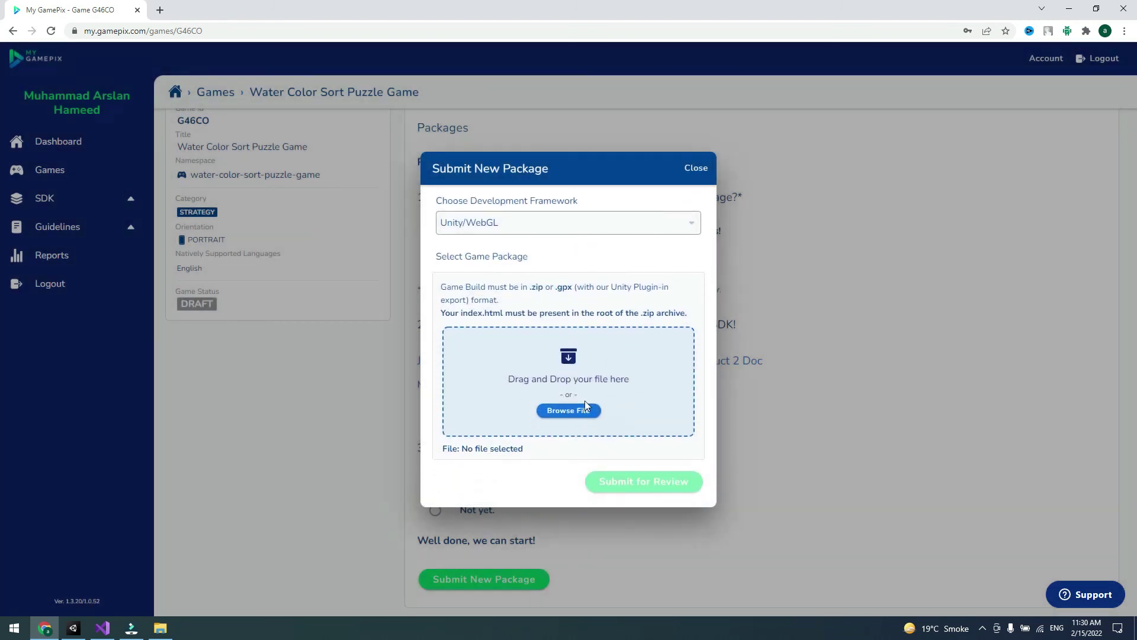
left_click(577, 414)
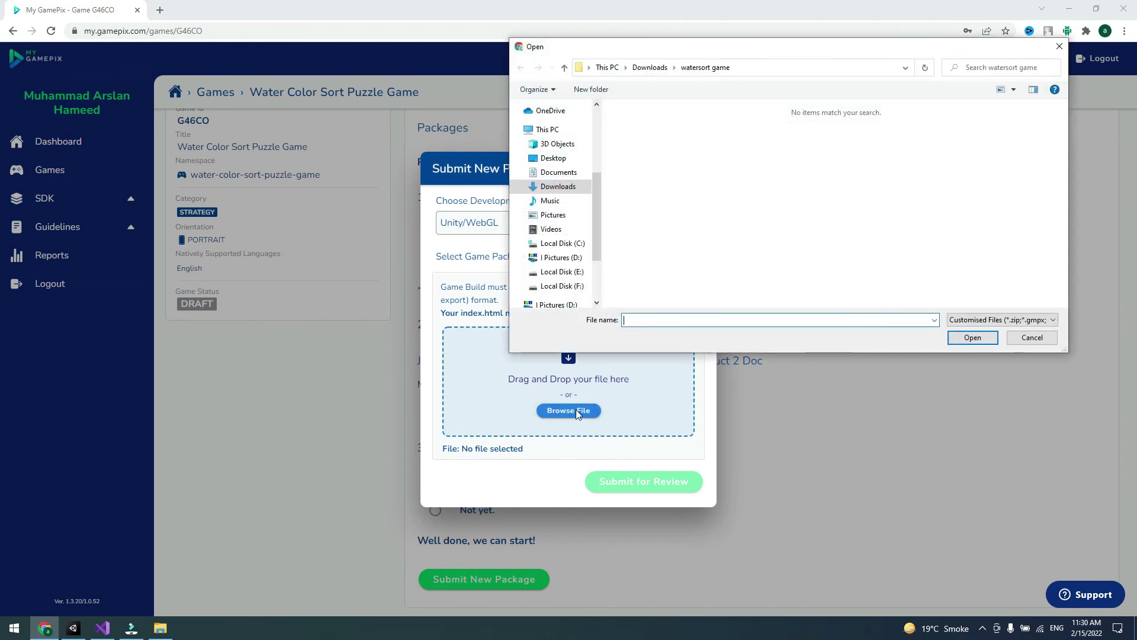
left_click(160, 627)
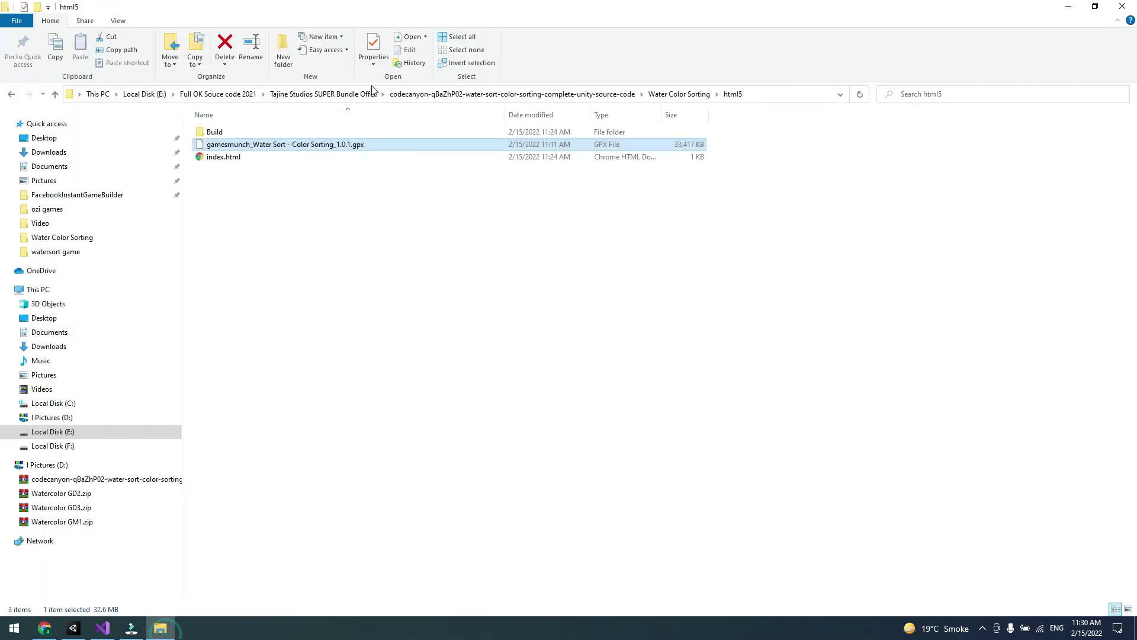
left_click(770, 94)
left_click(583, 135)
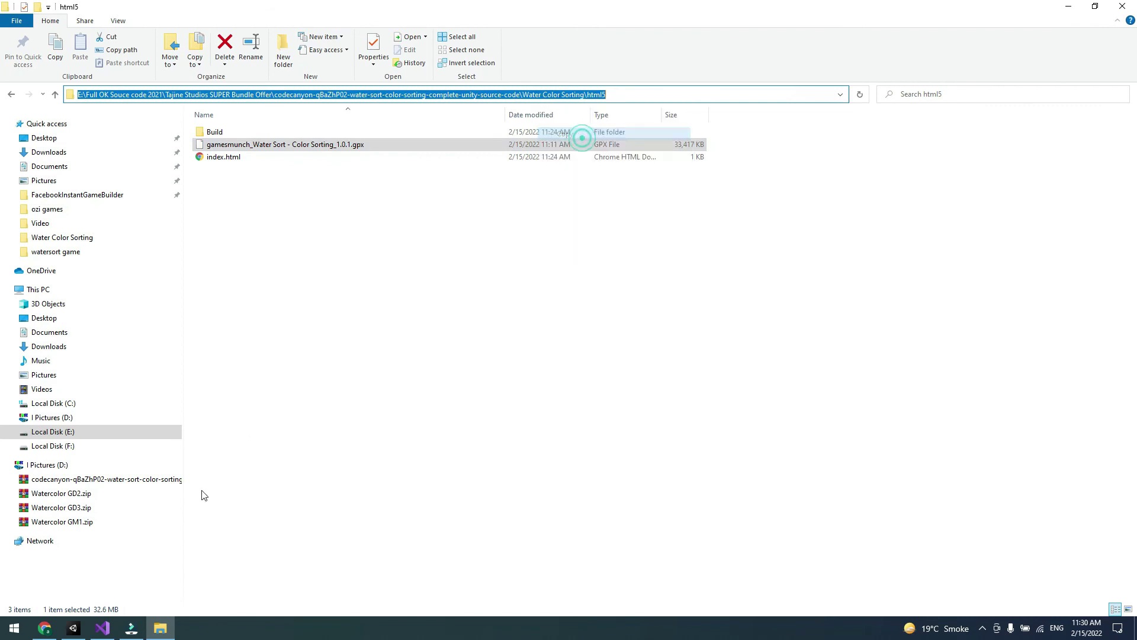
left_click(44, 628)
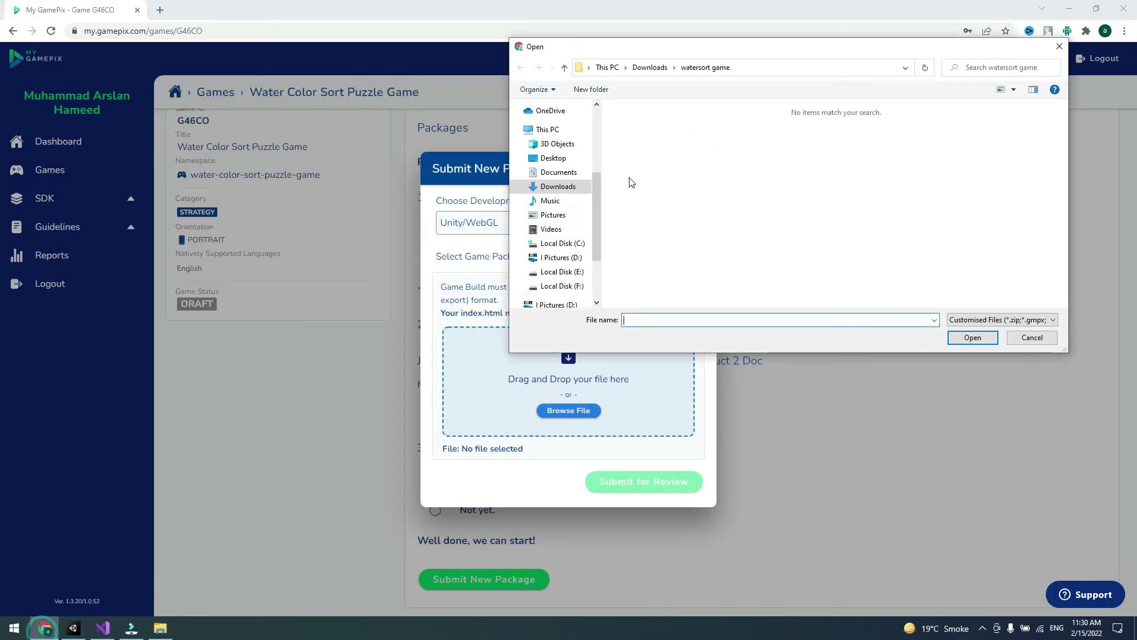
Attach gamesmunch_Water Sort - Color Sorting_1.0.1.gpx from the copied html5 folder path as the game package and submit it for review
left_click(755, 68)
right_click(700, 67)
left_click(747, 117)
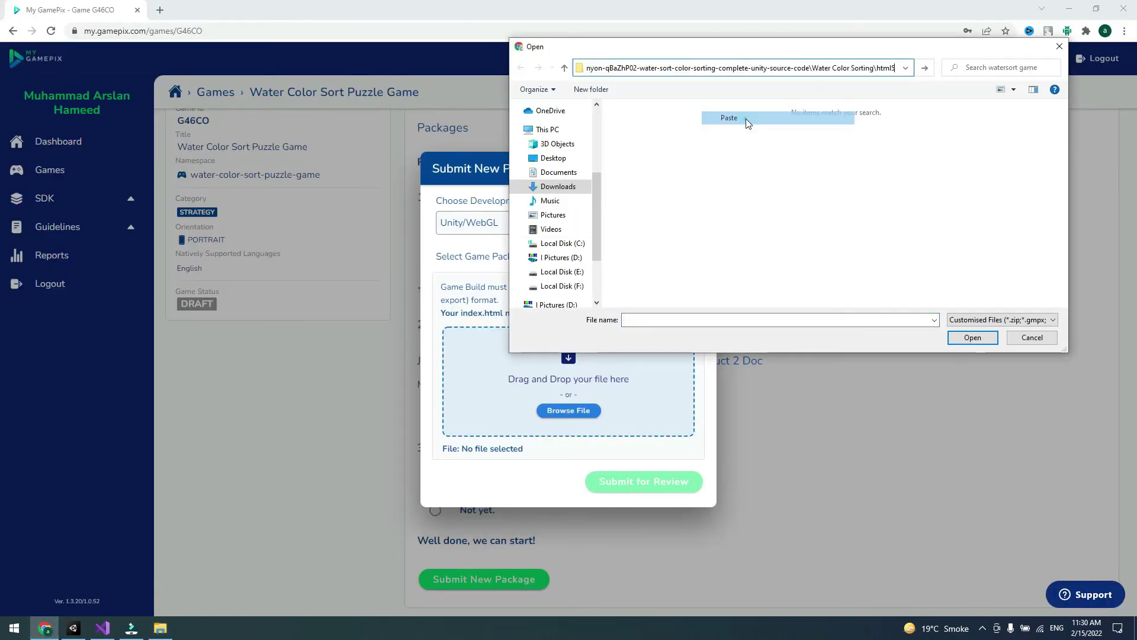
left_click(923, 68)
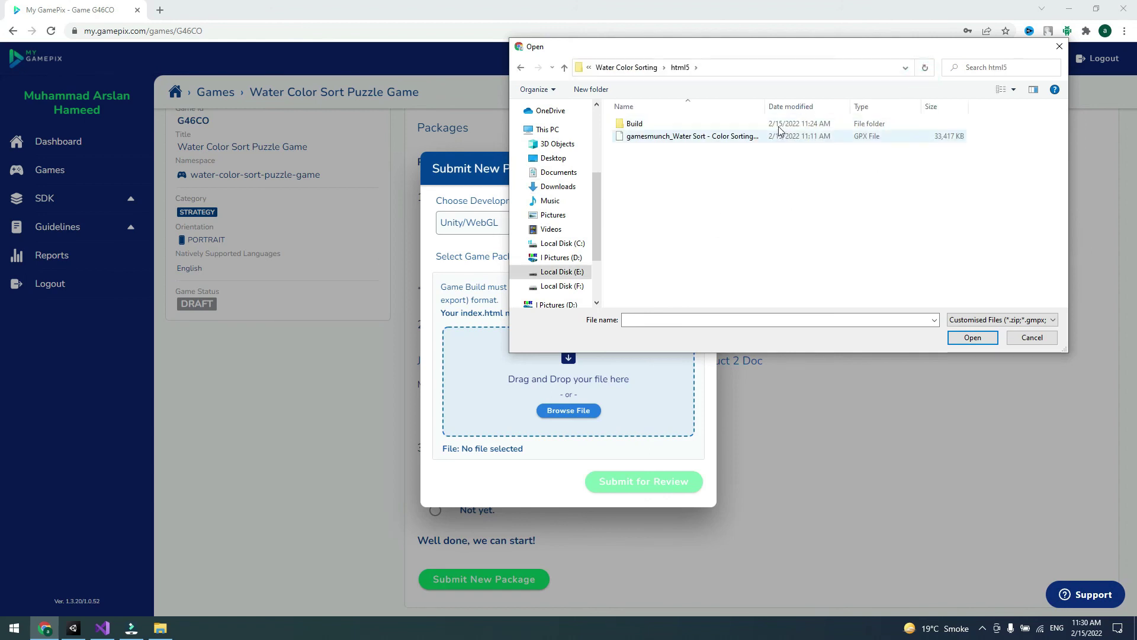
left_click_drag(765, 106, 855, 104)
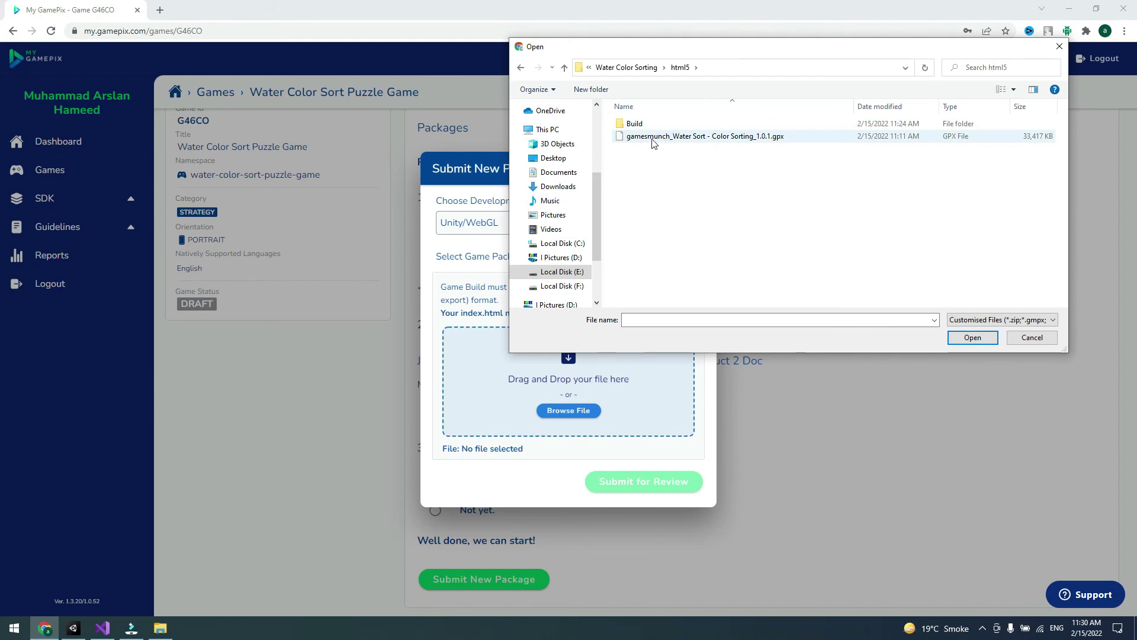
left_click(750, 138)
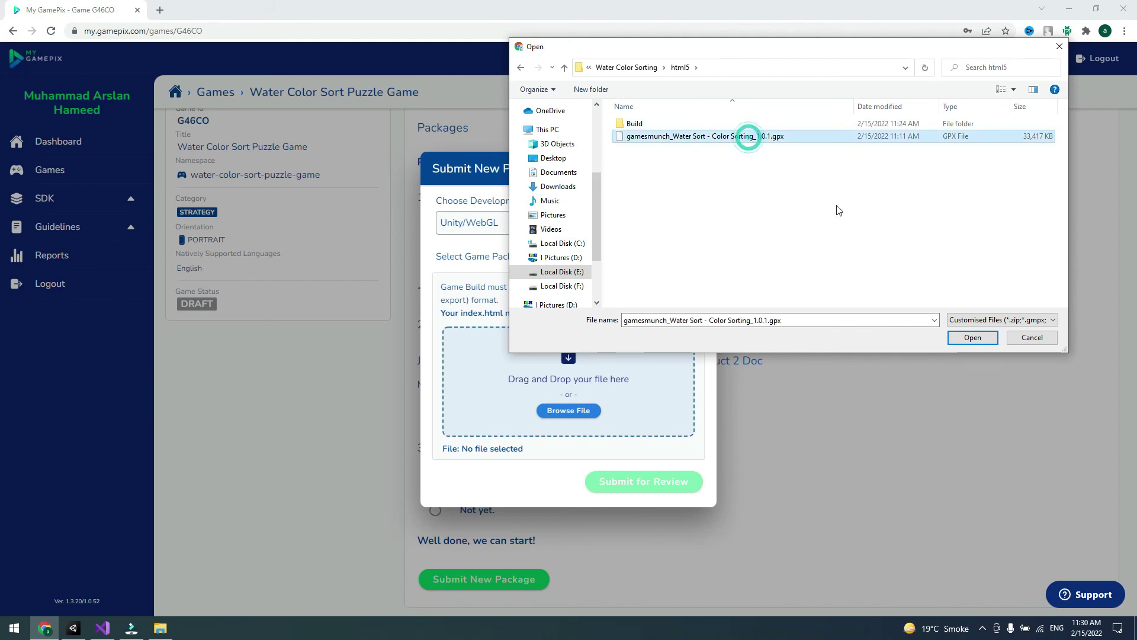
left_click(970, 337)
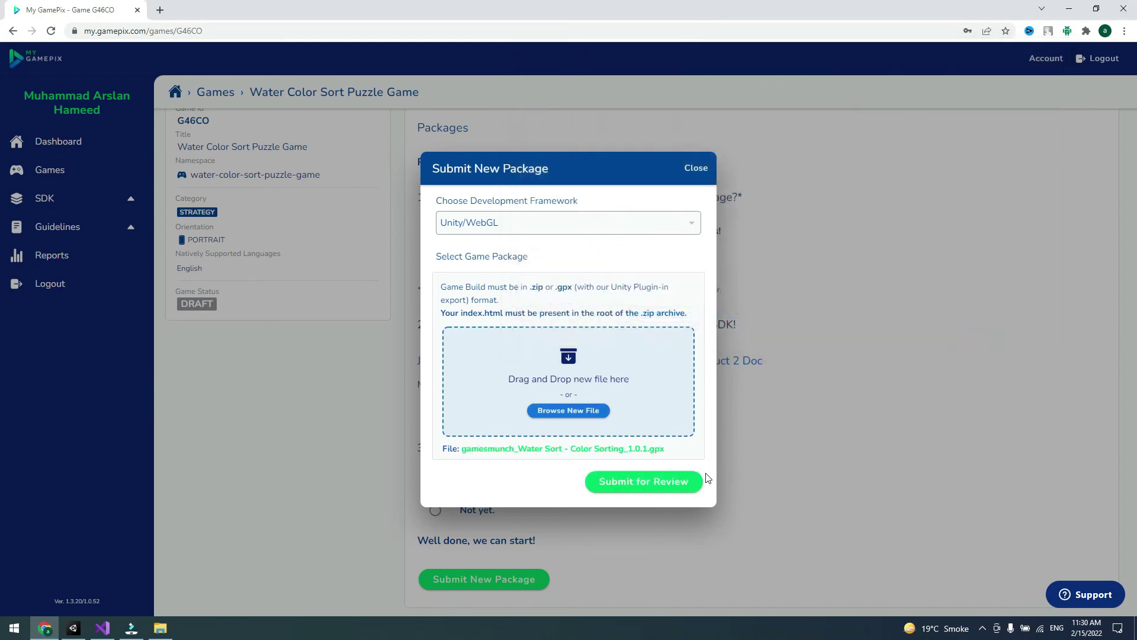
left_click(656, 490)
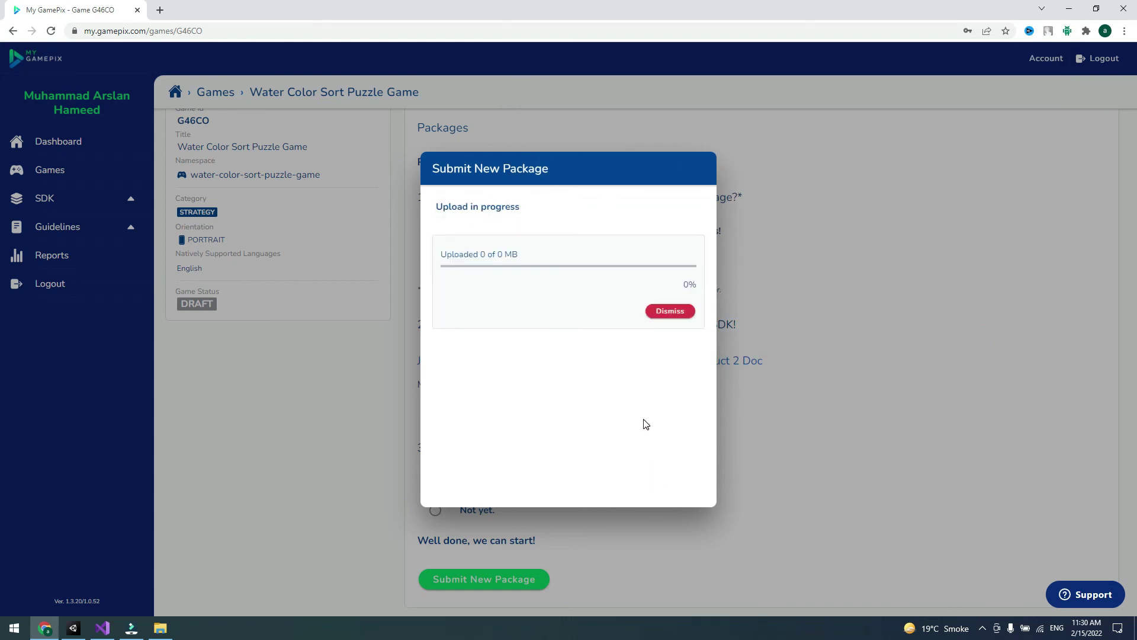